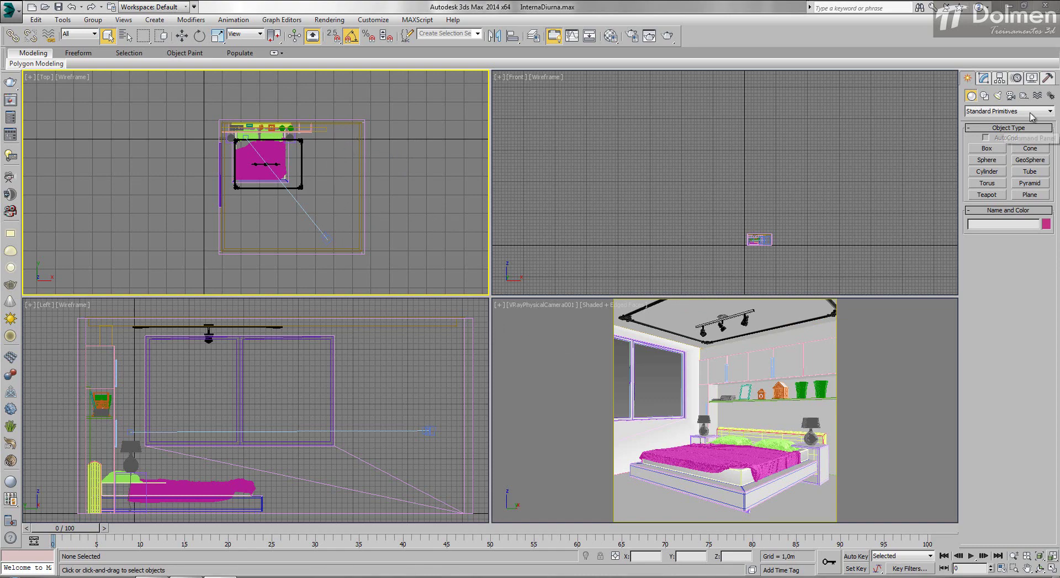
# Create a VRayLight of type Dome beside the room in the Top view
pyautogui.click(997, 111)
pyautogui.click(997, 110)
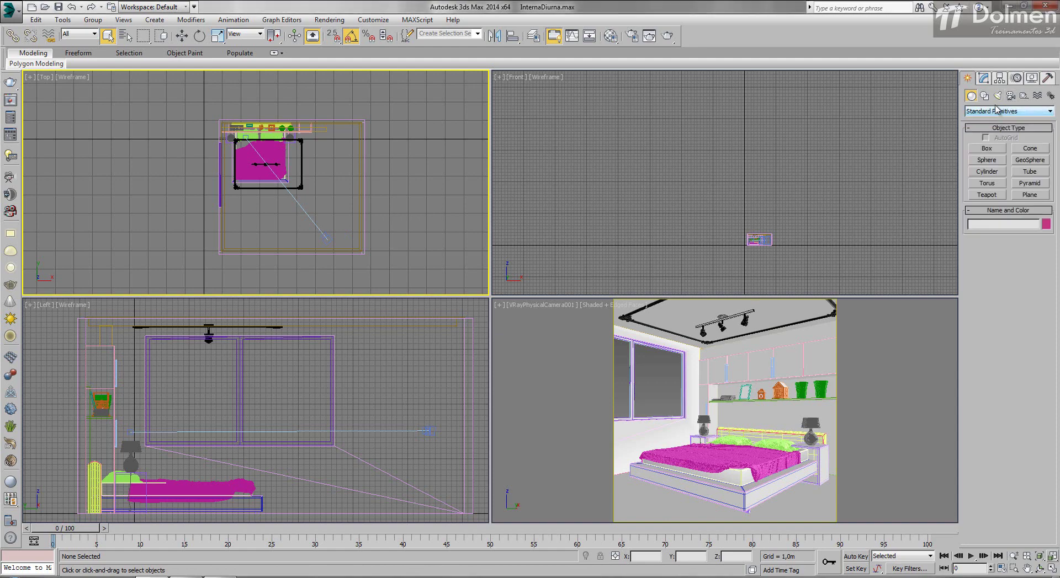
pyautogui.click(997, 95)
pyautogui.click(983, 112)
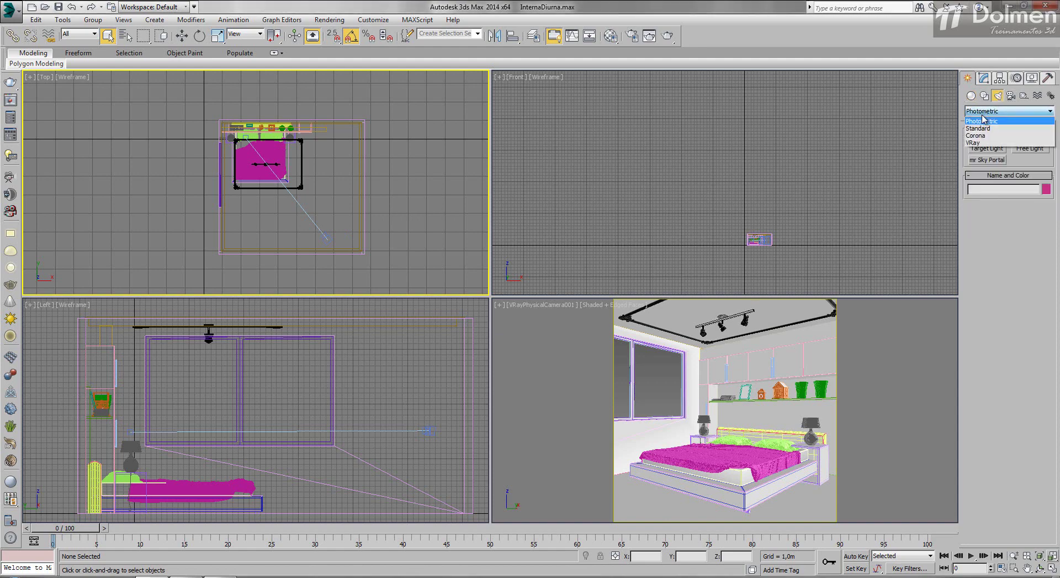
pyautogui.click(985, 142)
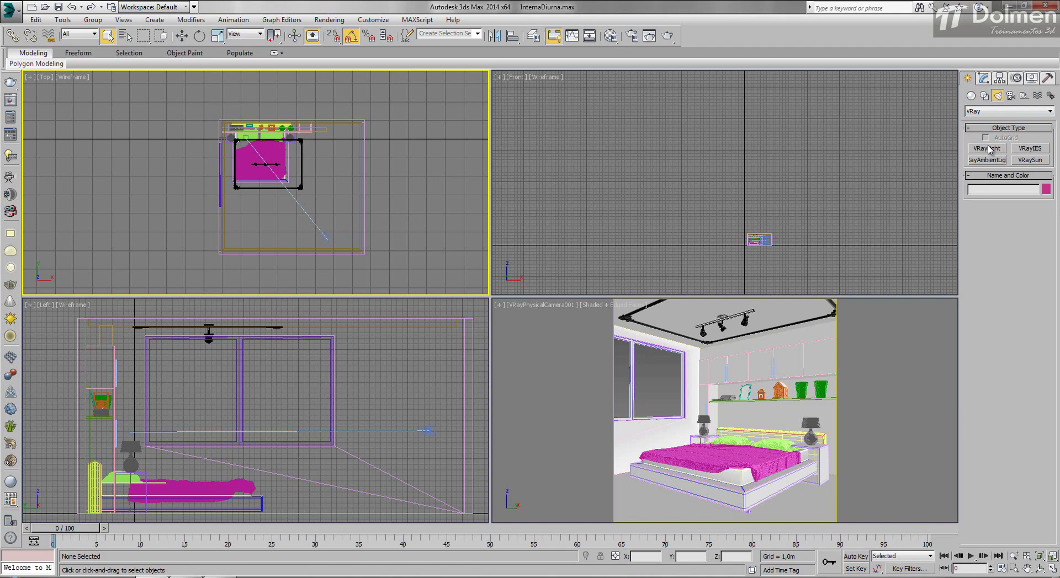
pyautogui.click(991, 149)
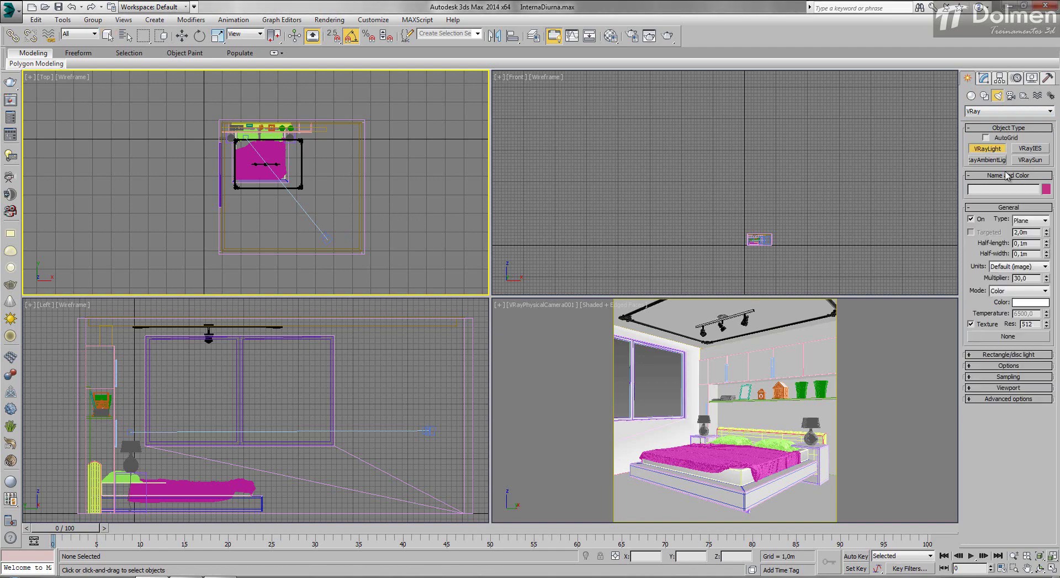
pyautogui.click(1030, 221)
pyautogui.click(1026, 234)
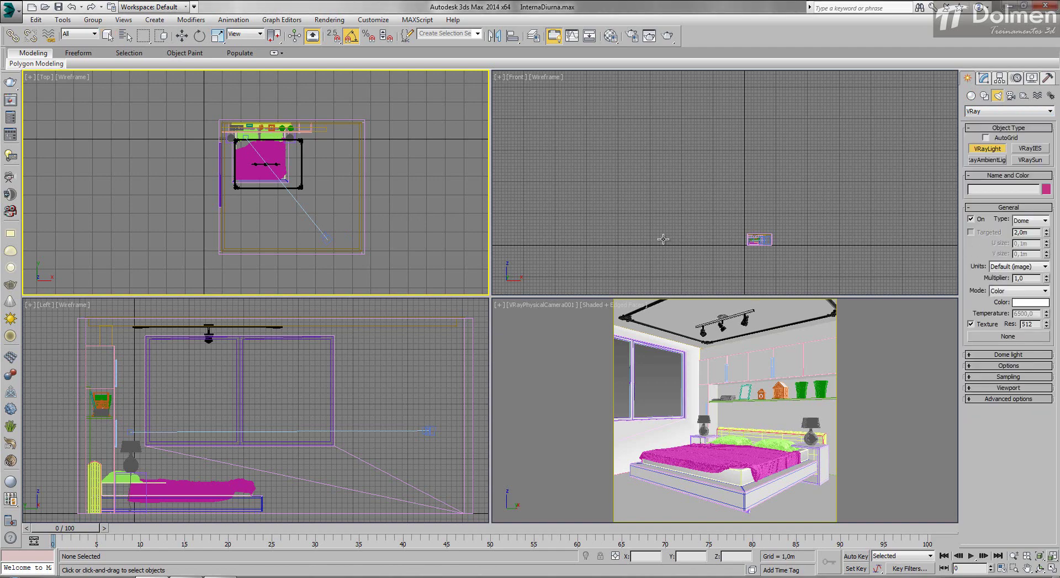
pyautogui.click(407, 188)
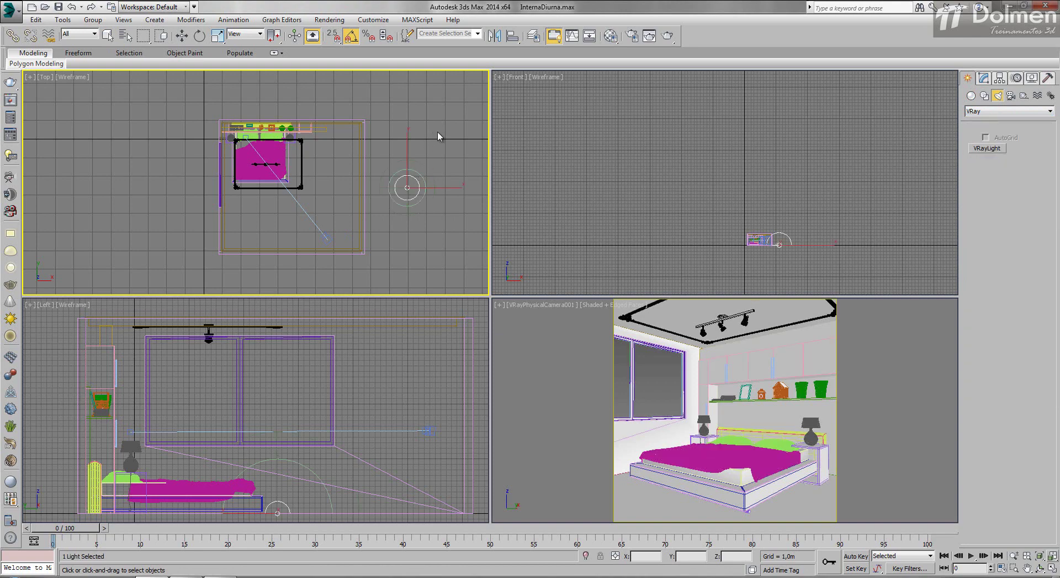
# Assign a VRayHDRI map as the dome light's texture
pyautogui.click(984, 79)
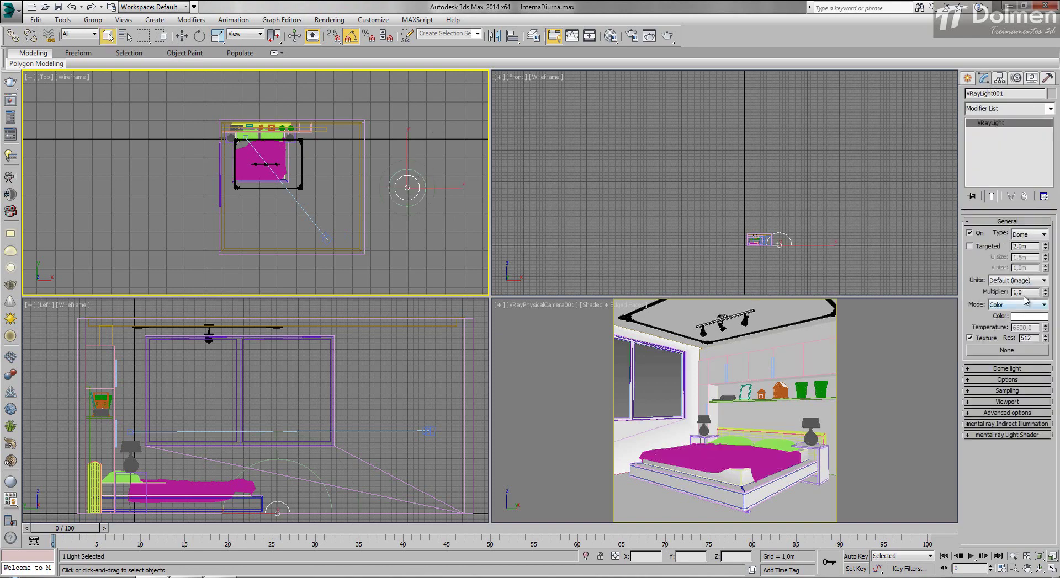
pyautogui.click(1022, 352)
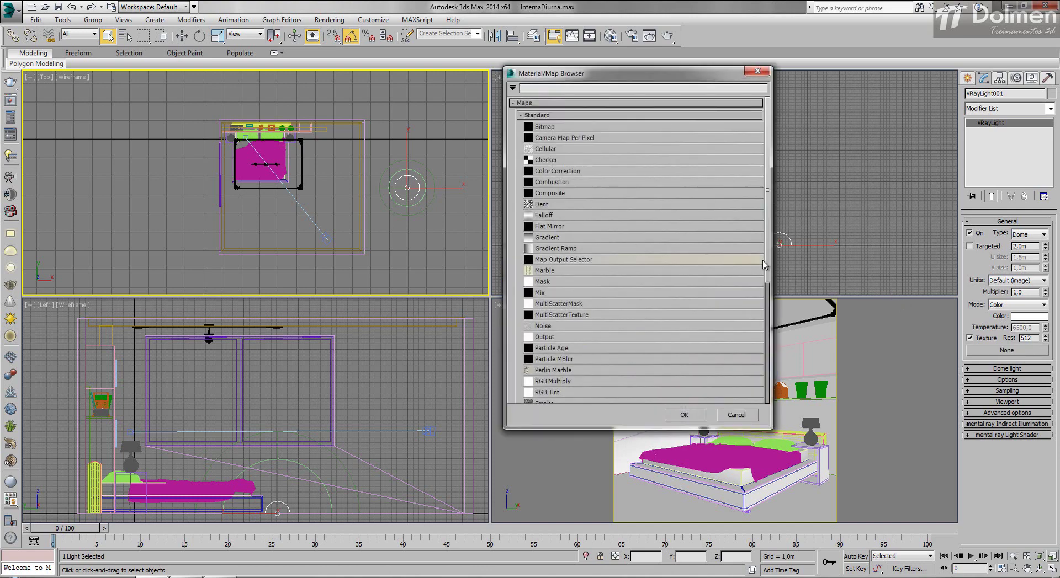
pyautogui.moveTo(767, 284); pyautogui.dragTo(767, 412)
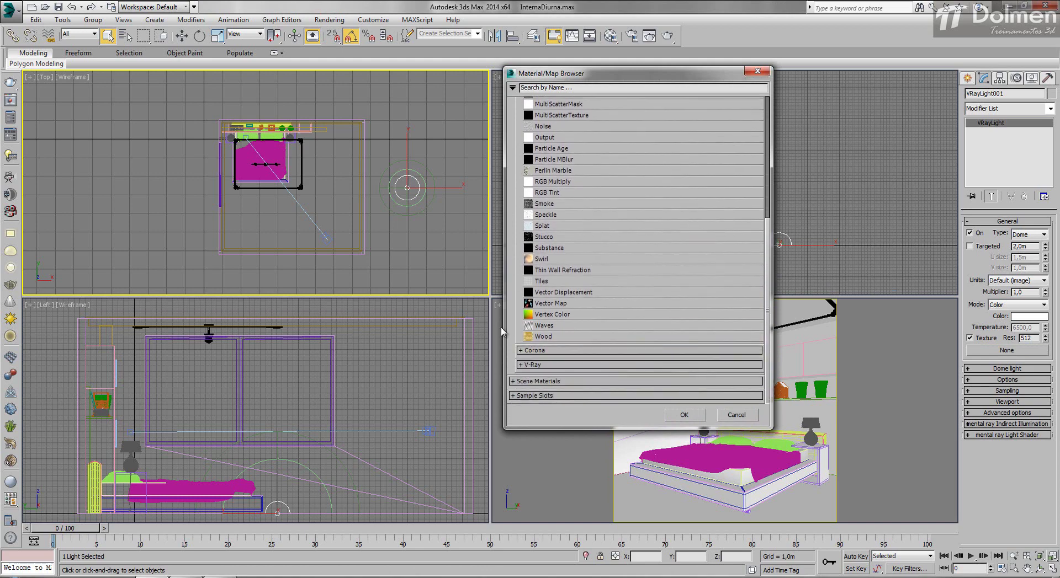
pyautogui.click(551, 366)
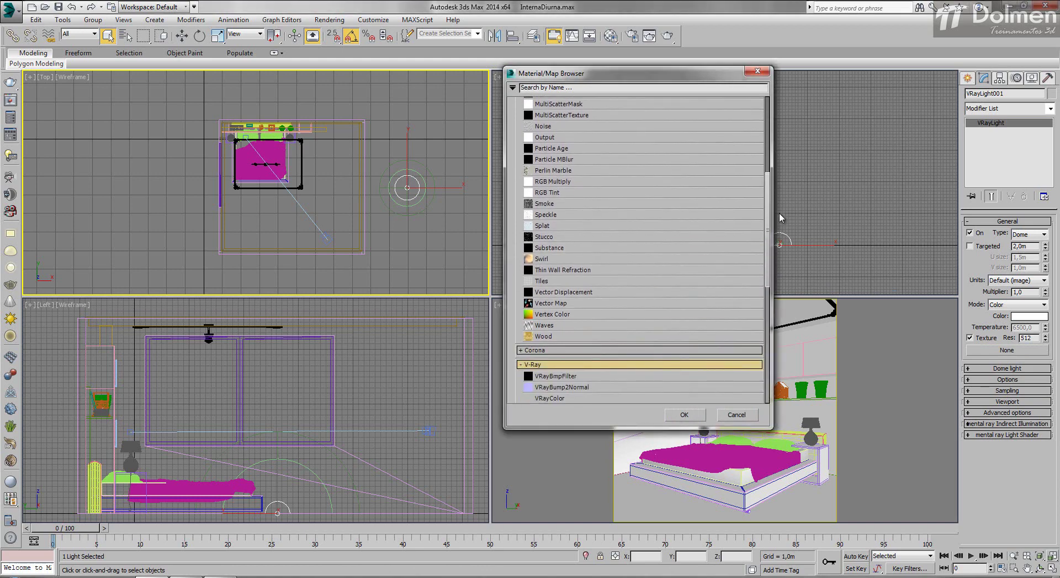
pyautogui.moveTo(768, 229); pyautogui.dragTo(768, 314)
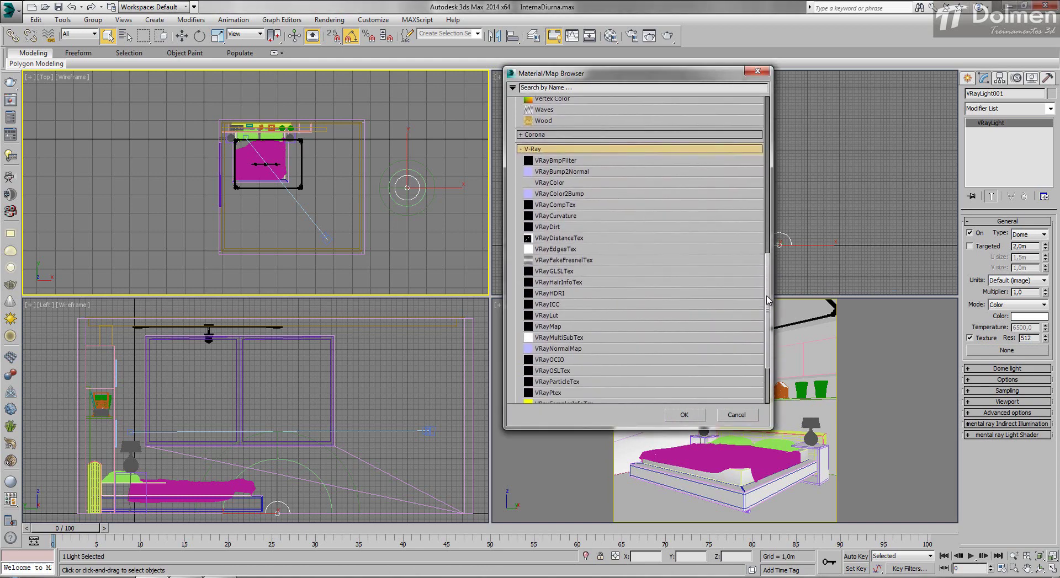
pyautogui.doubleClick(560, 296)
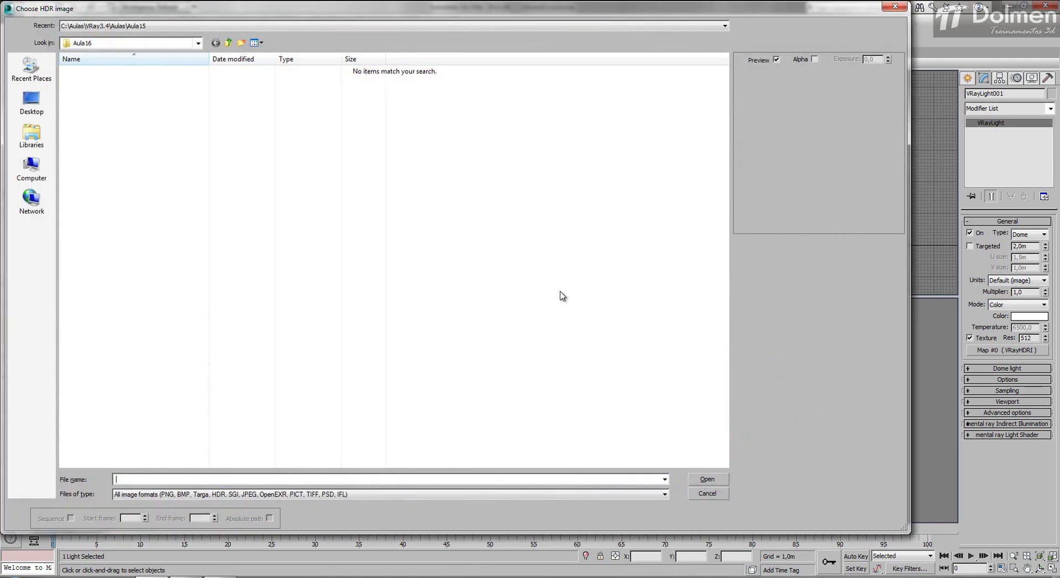
# Load VP_hdri_skydome_29 from the Aula15 folder as the HDR image and make the camera view active
pyautogui.click(228, 44)
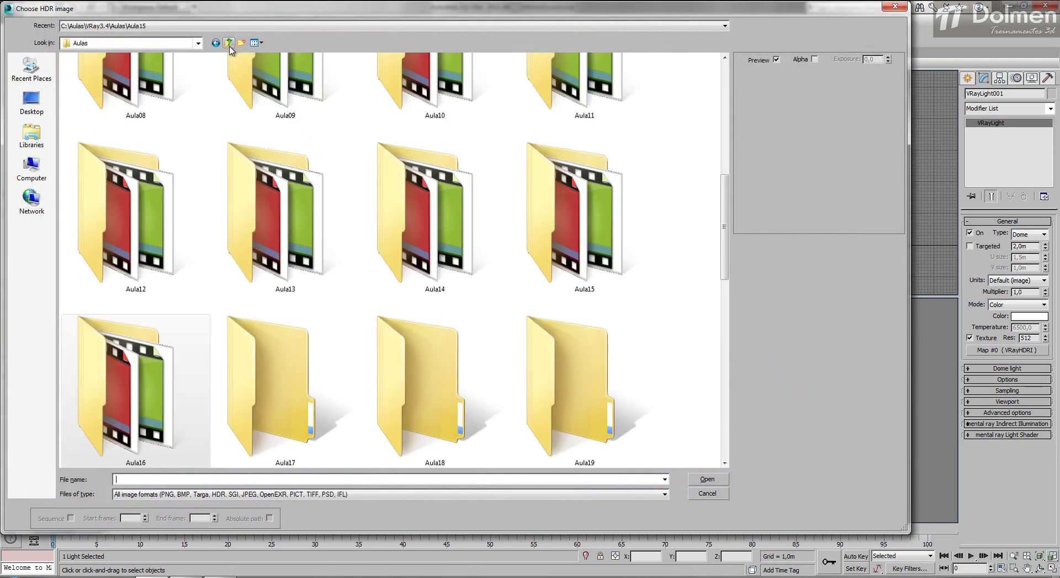
pyautogui.doubleClick(606, 224)
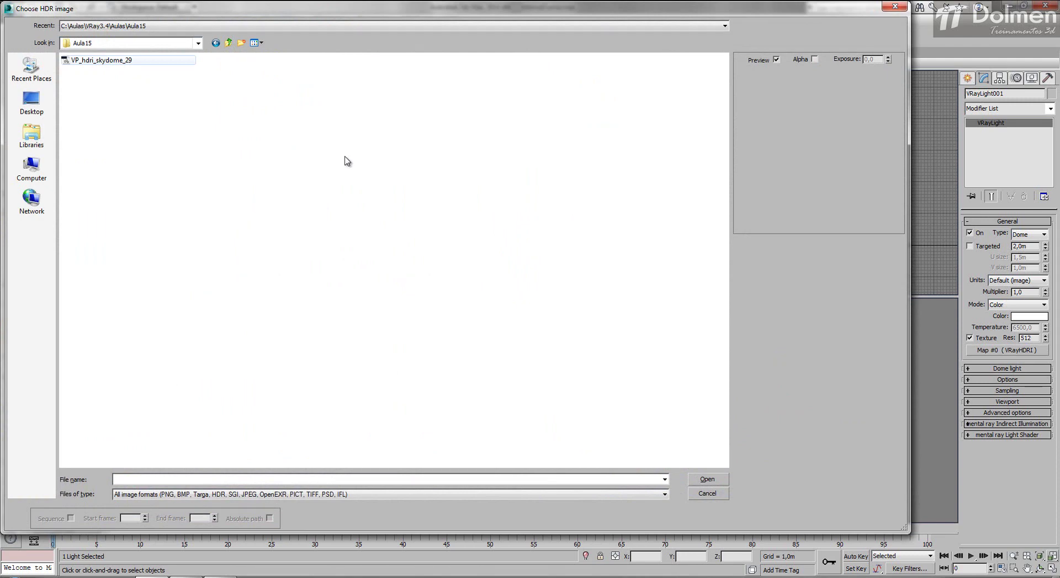
pyautogui.press('Escape')
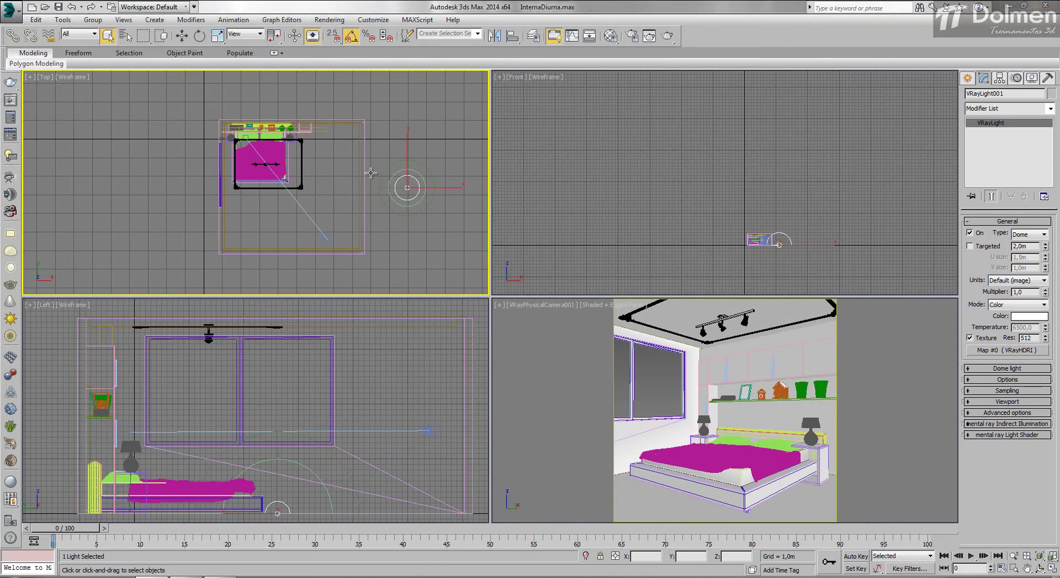
pyautogui.rightClick(589, 351)
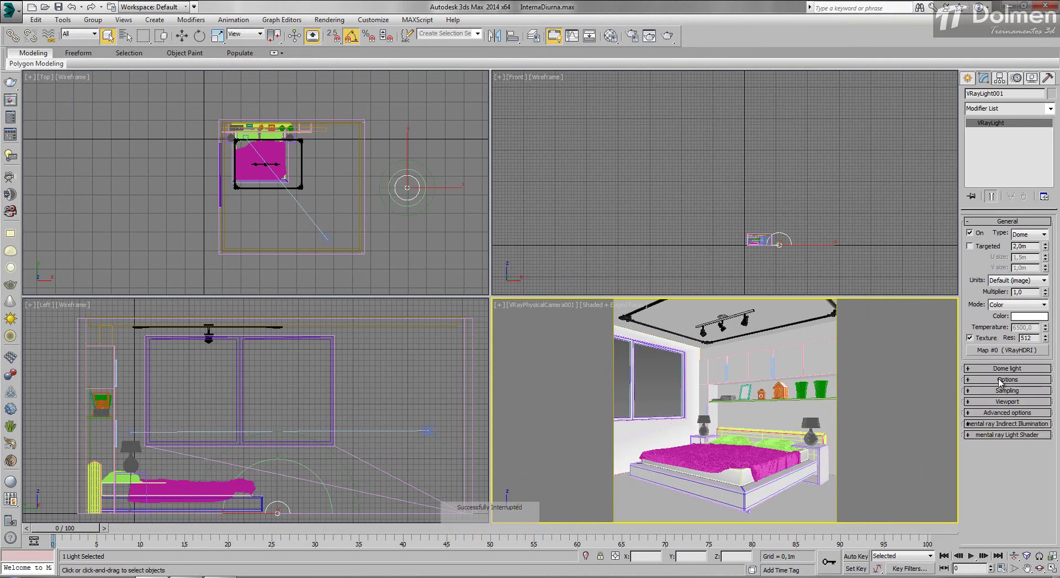
# Bring the dome light's VRayHDRI map into the fourth Material Editor sample slot for editing
pyautogui.click(1001, 380)
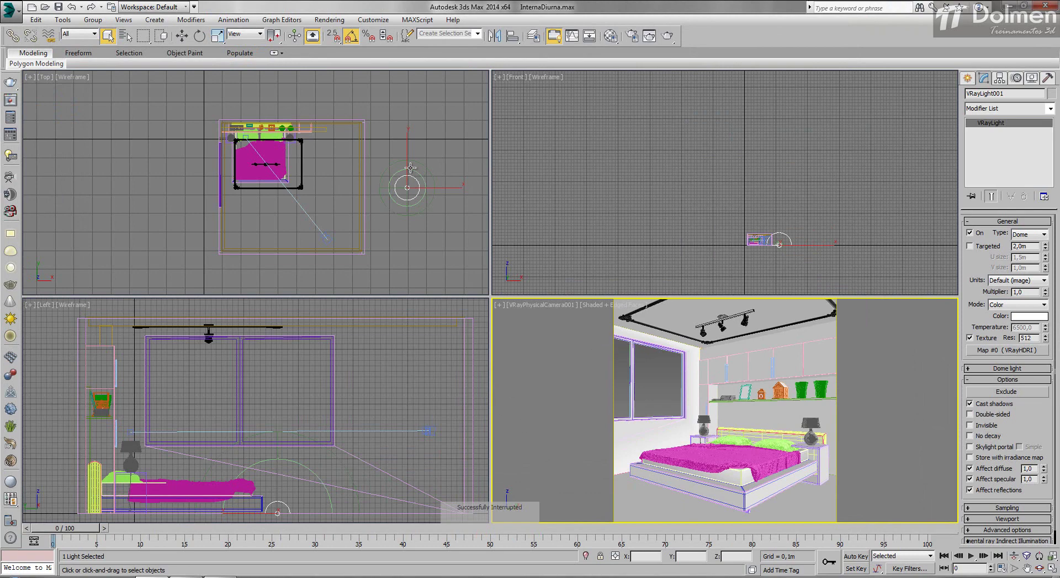
pyautogui.click(611, 37)
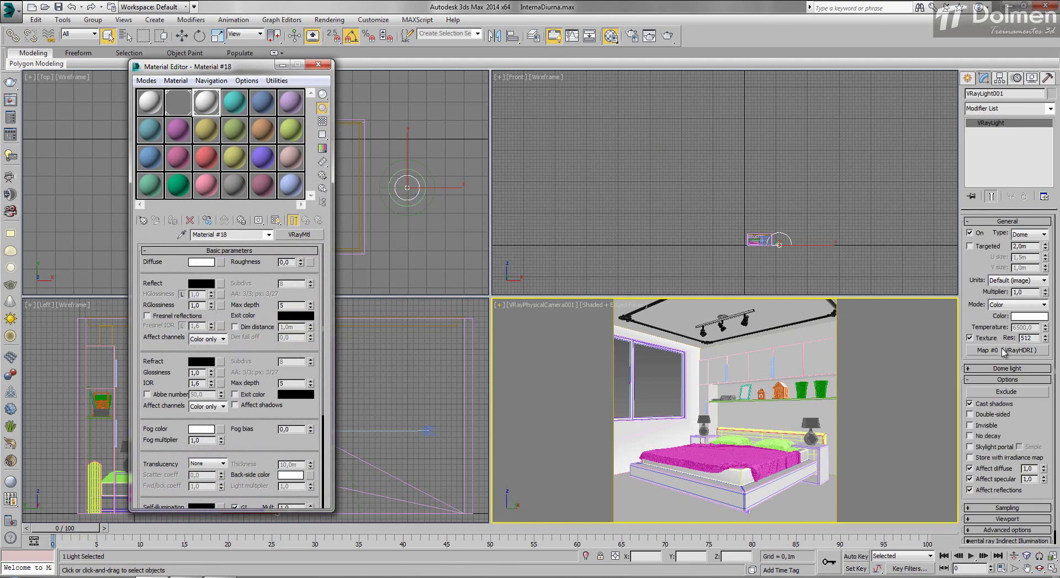
pyautogui.moveTo(1008, 350); pyautogui.dragTo(246, 109)
pyautogui.click(206, 322)
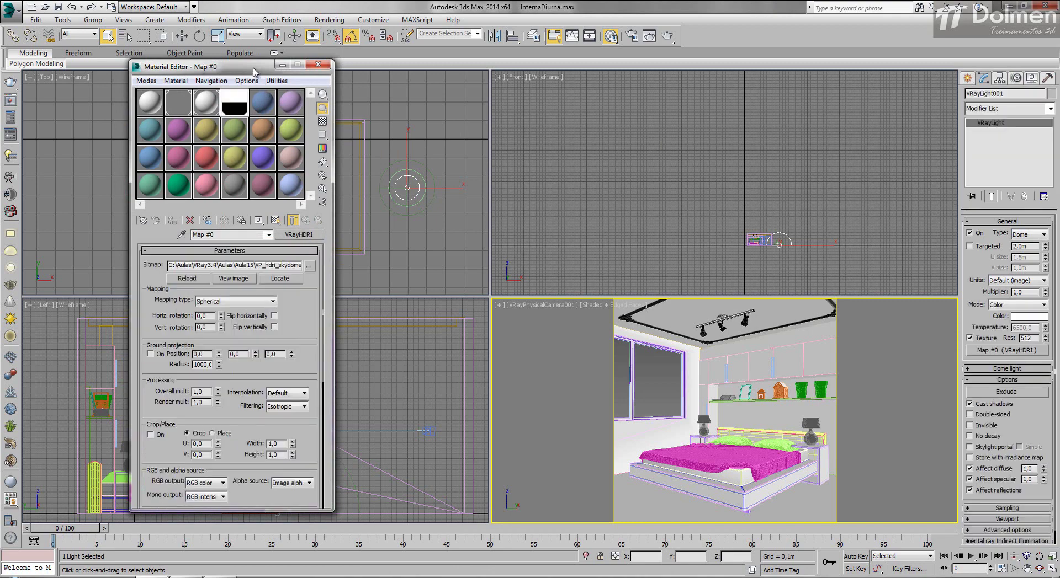
pyautogui.moveTo(258, 67); pyautogui.dragTo(407, 67)
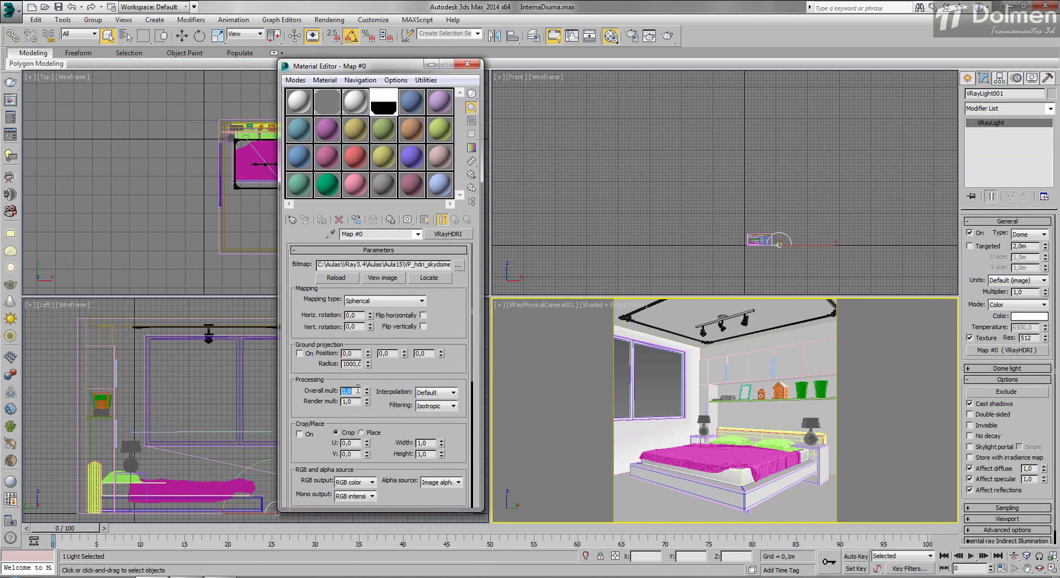
# Set the sky map's overall multiplier to 0,1 and horizontal rotation to 30, and test-render the camera view
pyautogui.write('0,1')
pyautogui.press('Return')
pyautogui.doubleClick(357, 315)
pyautogui.write('30')
pyautogui.press('Return')
pyautogui.click(667, 37)
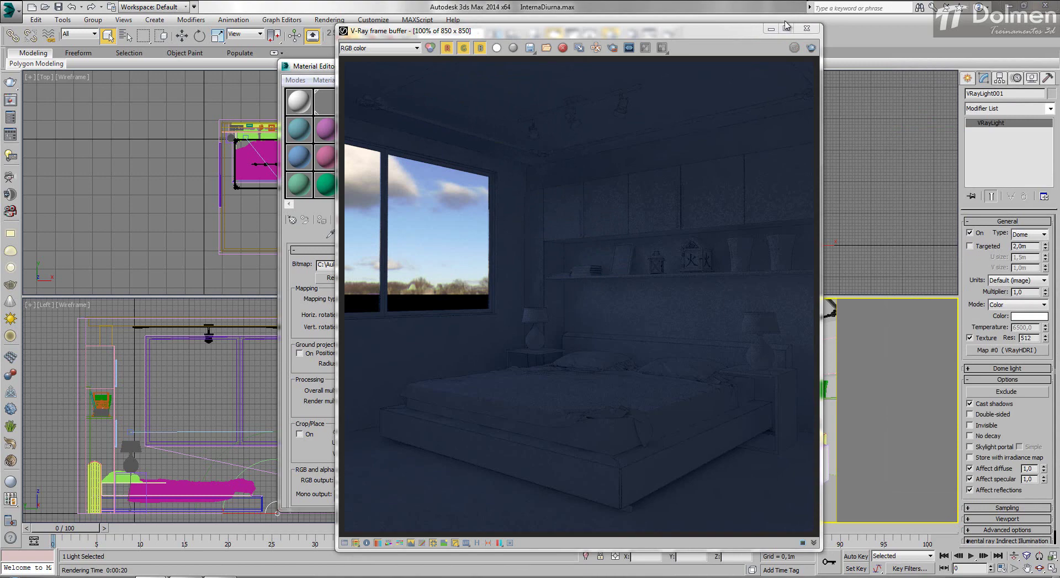
pyautogui.click(806, 28)
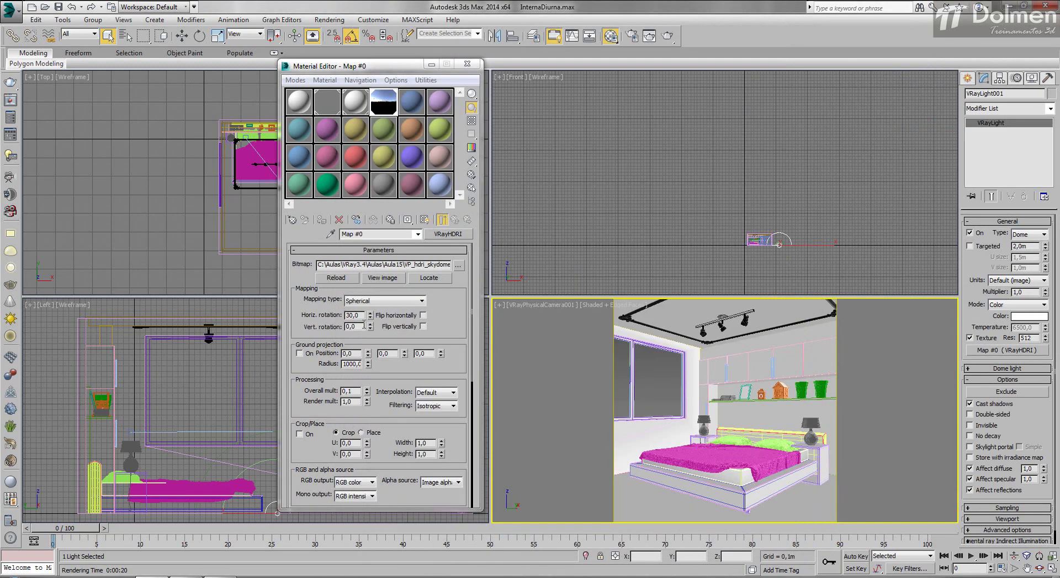
# Set the sky map's horizontal rotation to 0 and render the camera view again
pyautogui.click(363, 315)
pyautogui.doubleClick(362, 315)
pyautogui.write('0')
pyautogui.press('Return')
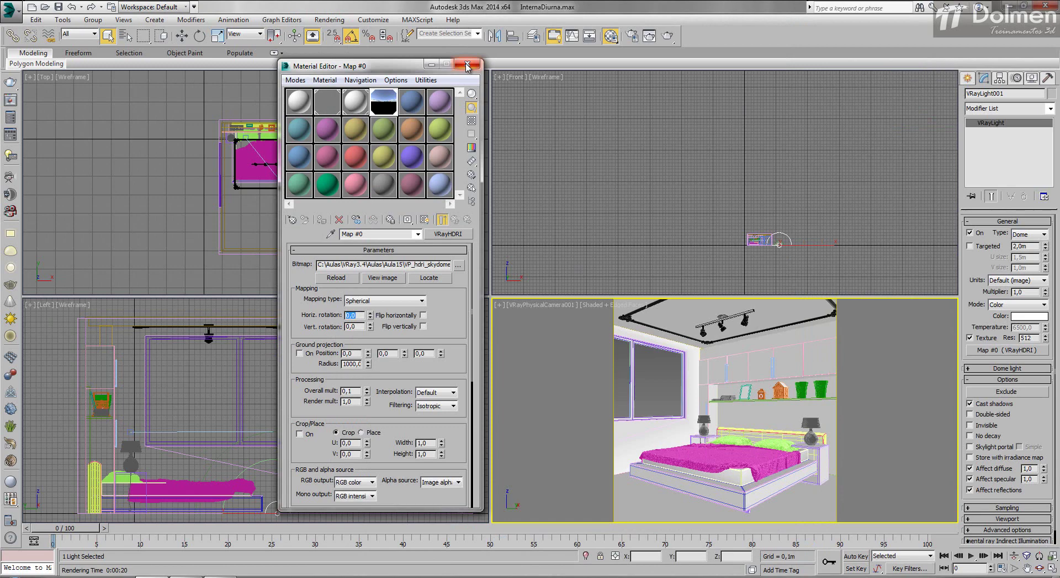
pyautogui.click(667, 37)
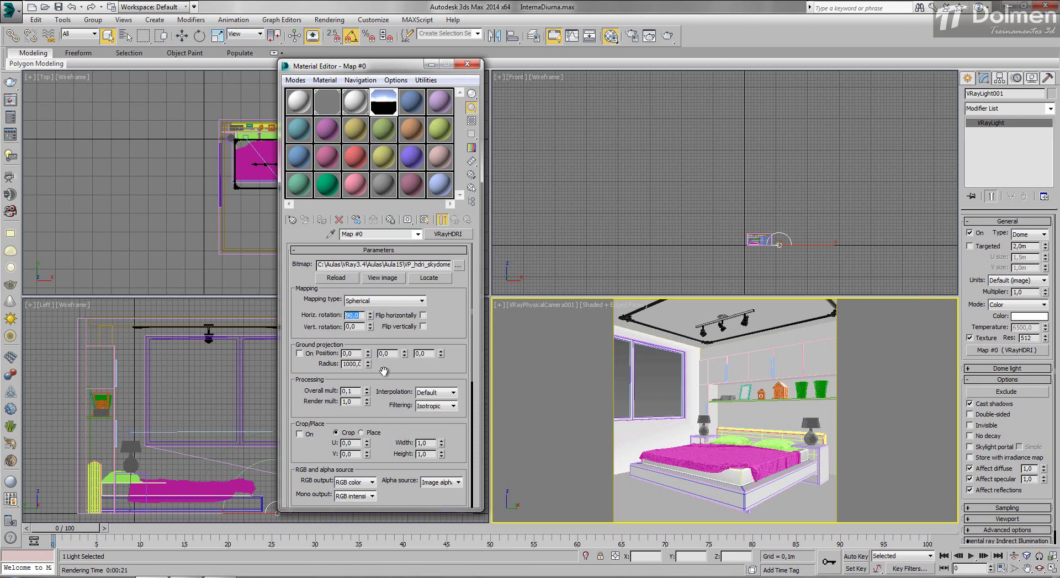
# Set the sky map's inverse gamma to 0,9 and test-render the camera view
pyautogui.scroll(-3, 403, 409)
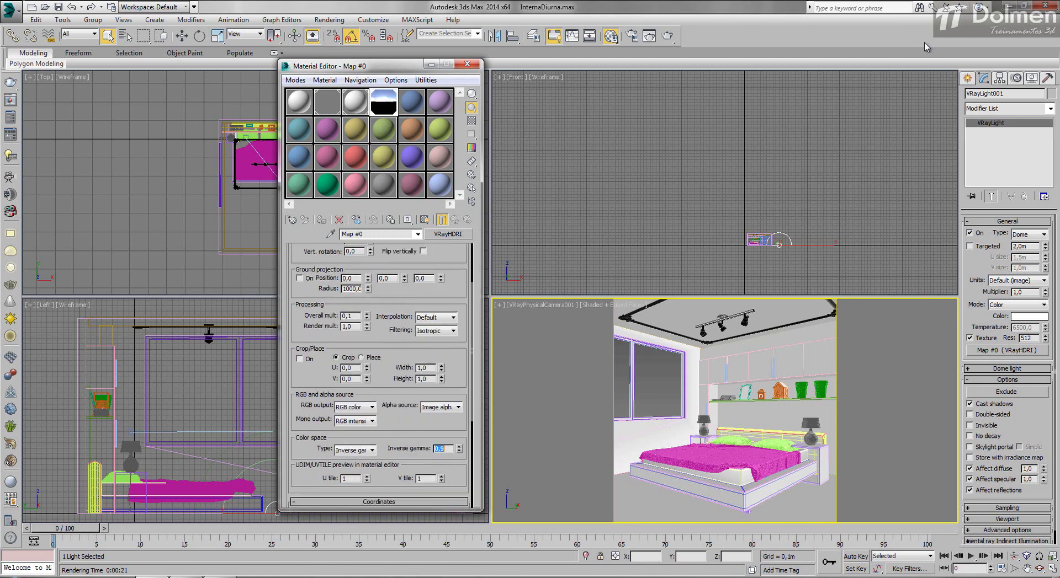
pyautogui.click(667, 35)
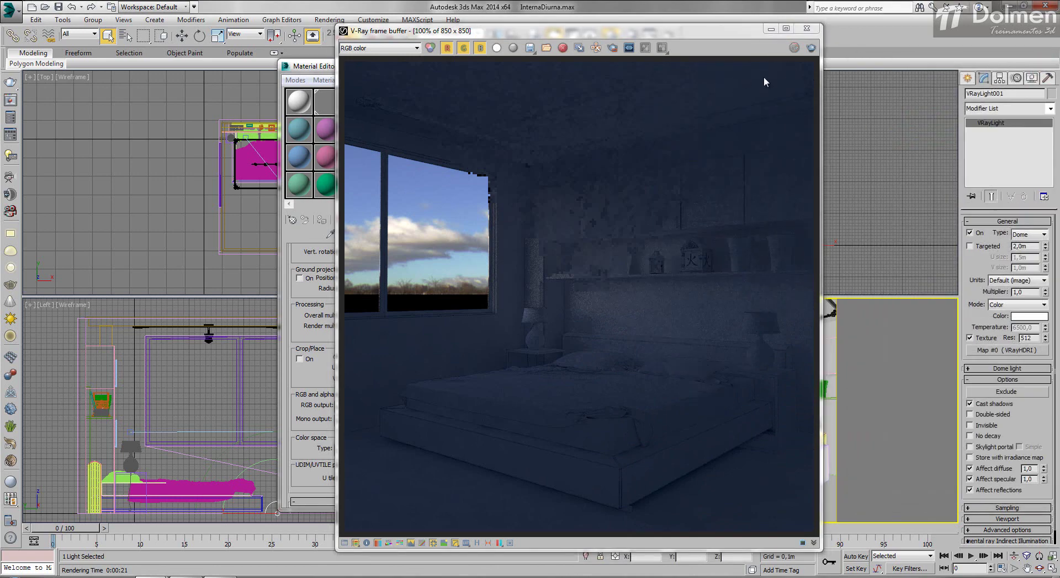
pyautogui.click(806, 28)
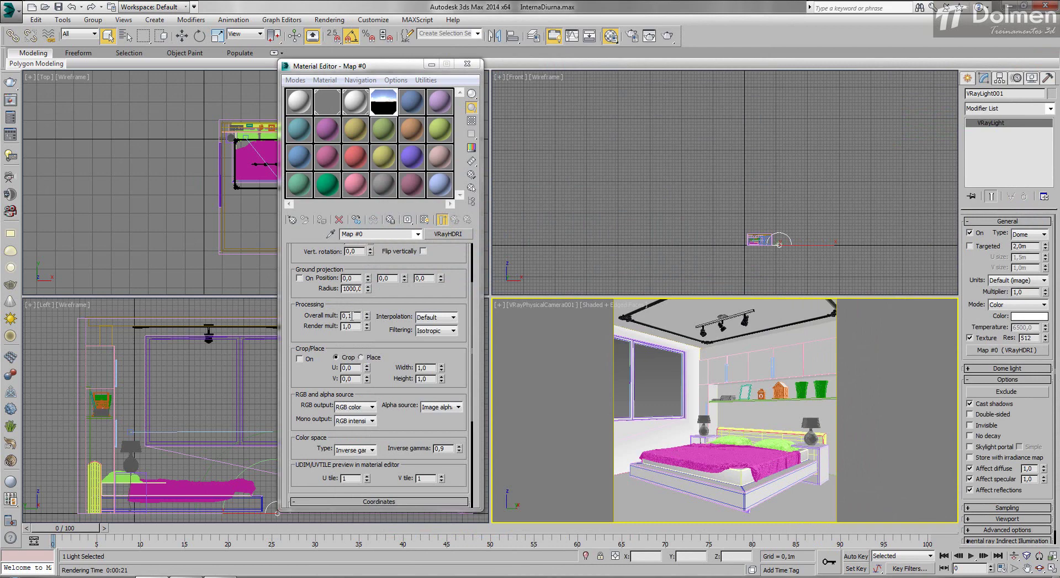
# Set the sky map's horizontal rotation to 0 and overall multiplier to 0,05, and check them with a test render
pyautogui.scroll(2, 356, 267)
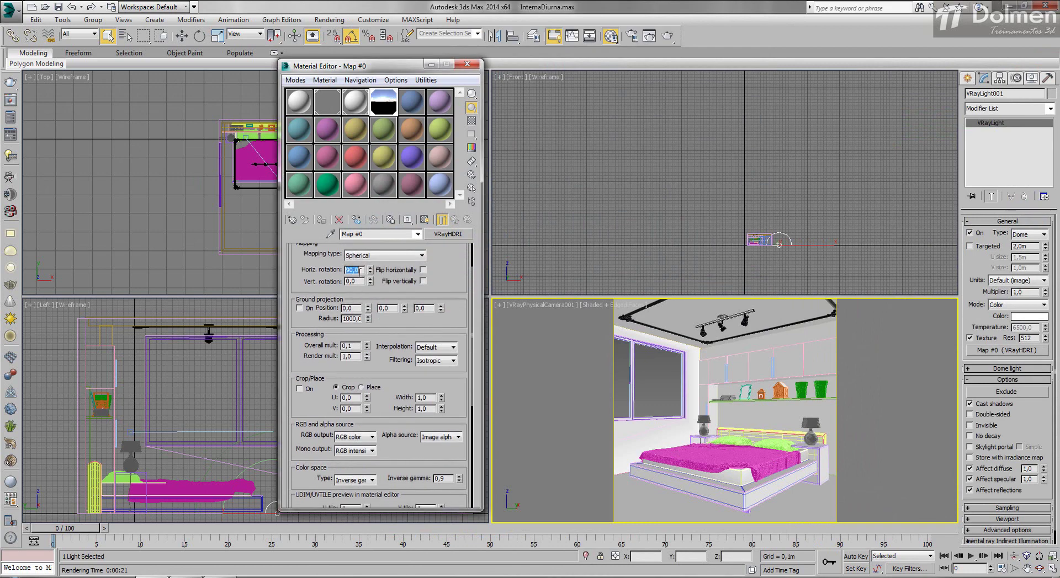
pyautogui.press('Return')
pyautogui.click(359, 346)
pyautogui.write('0,05')
pyautogui.press('Return')
pyautogui.click(667, 36)
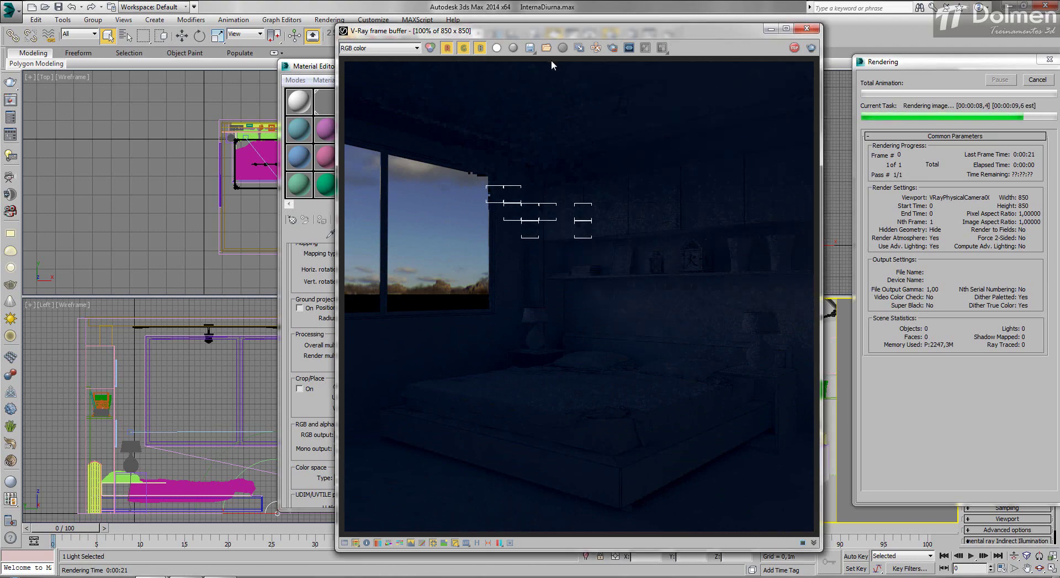
pyautogui.click(806, 31)
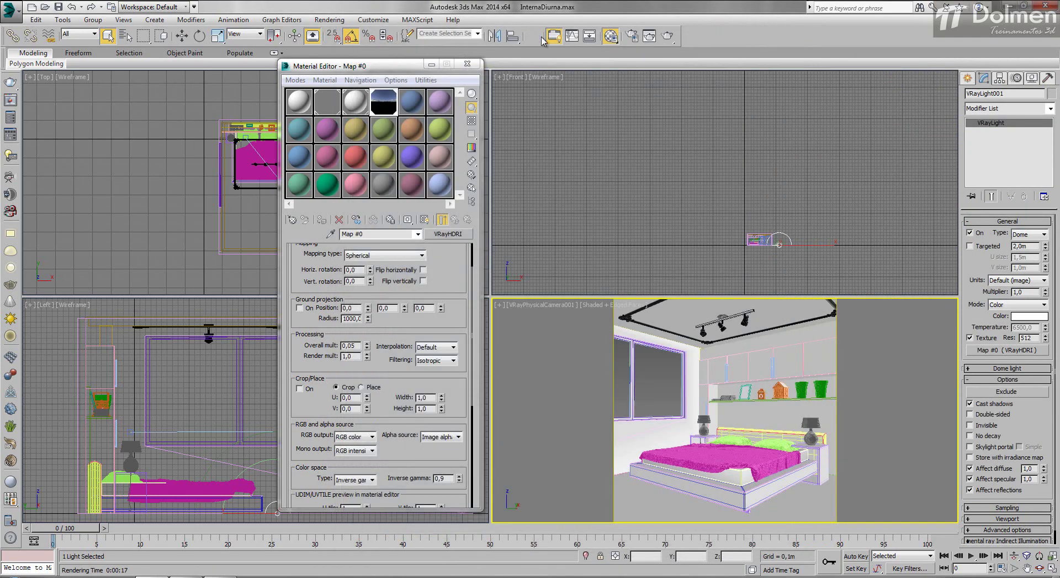
pyautogui.click(467, 65)
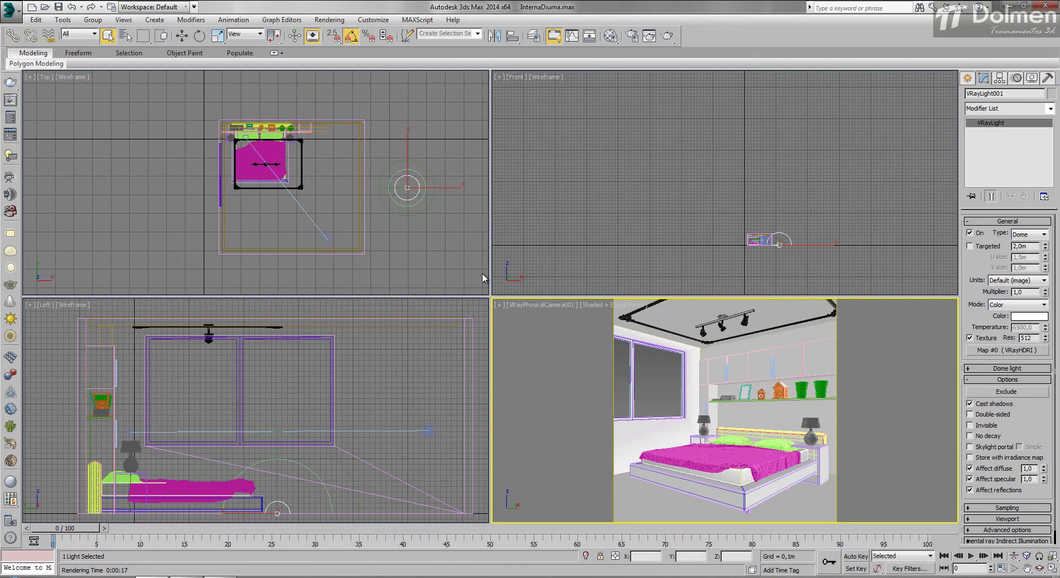
pyautogui.rightClick(442, 264)
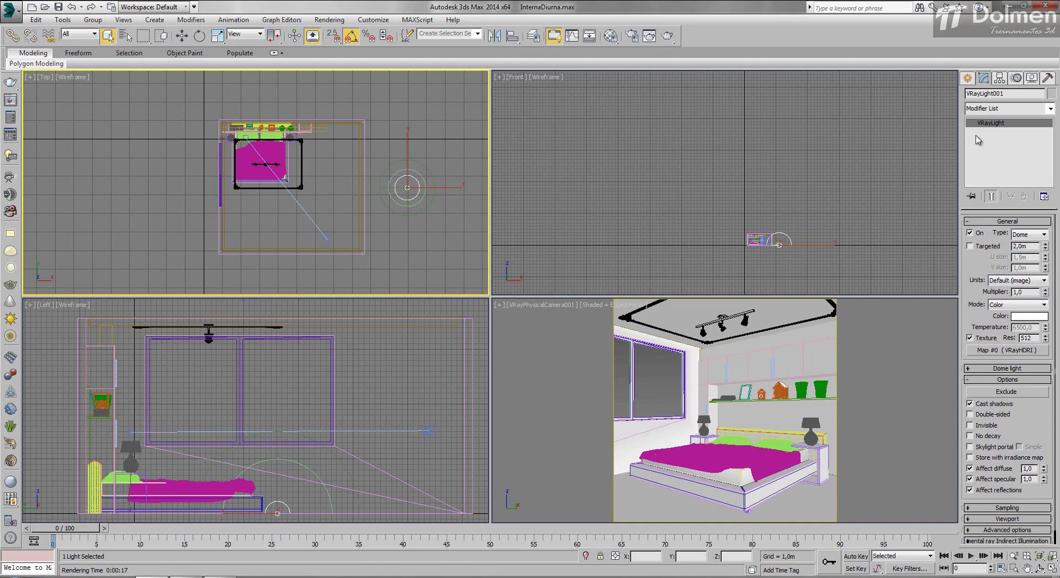
pyautogui.click(967, 79)
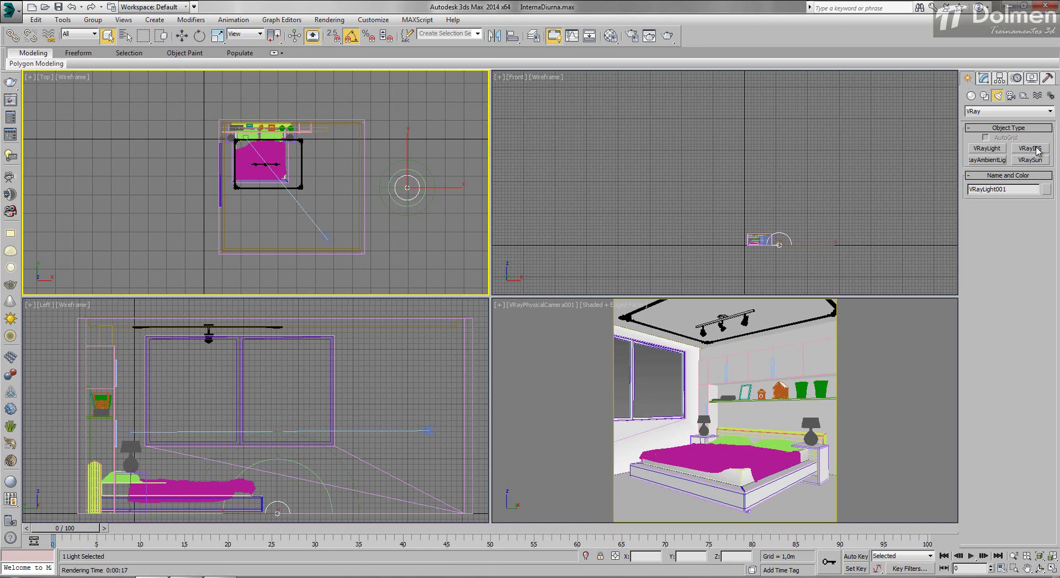
pyautogui.click(987, 149)
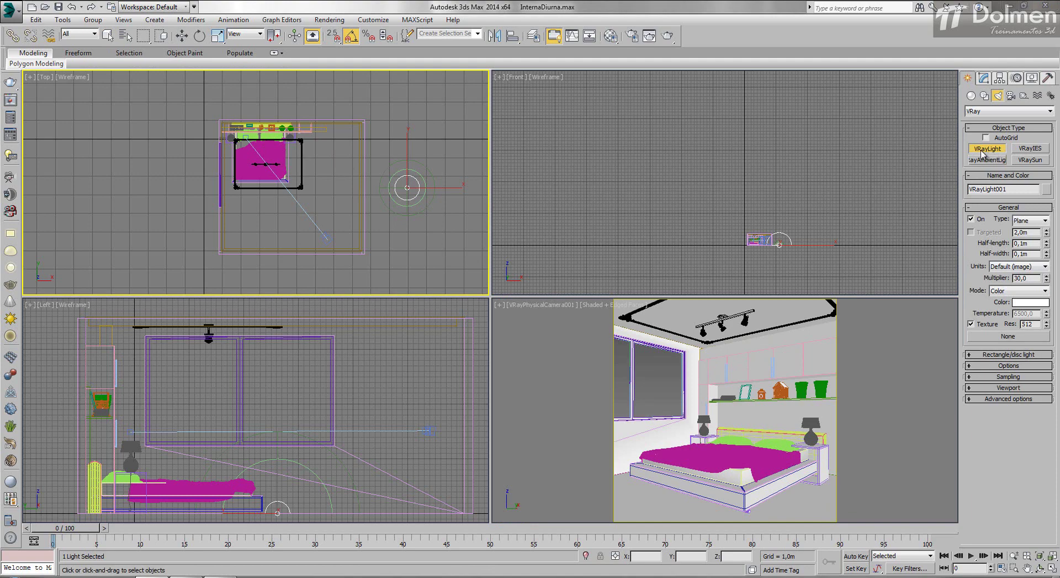
pyautogui.click(1028, 224)
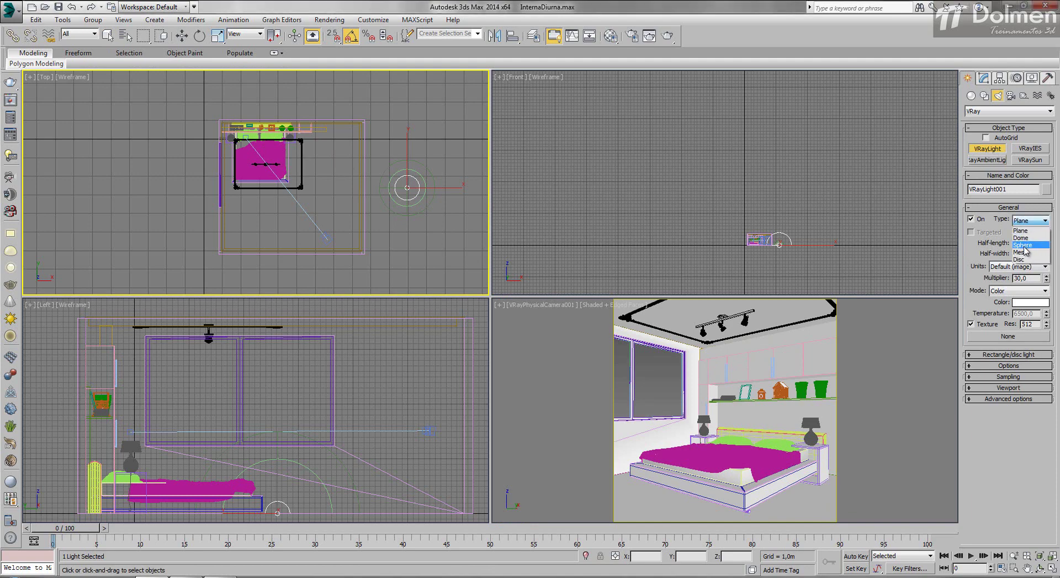
pyautogui.click(1027, 246)
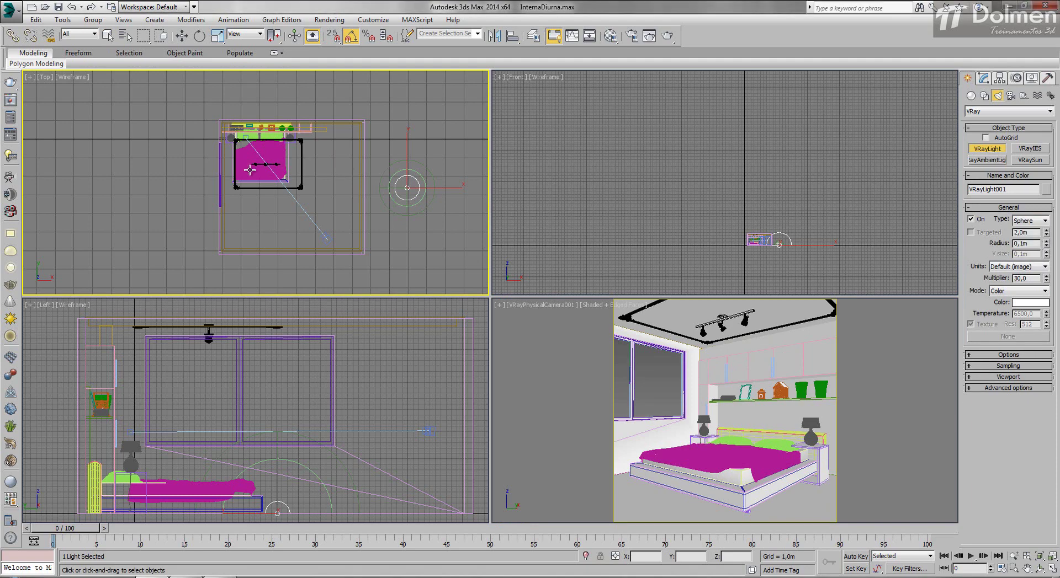
pyautogui.scroll(5, 299, 164)
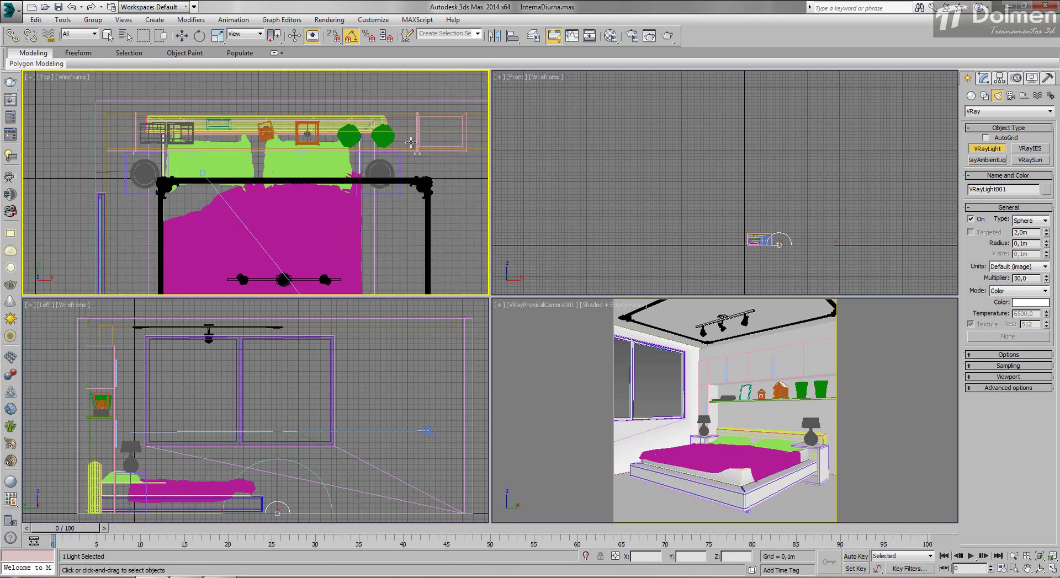
pyautogui.scroll(6, 384, 167)
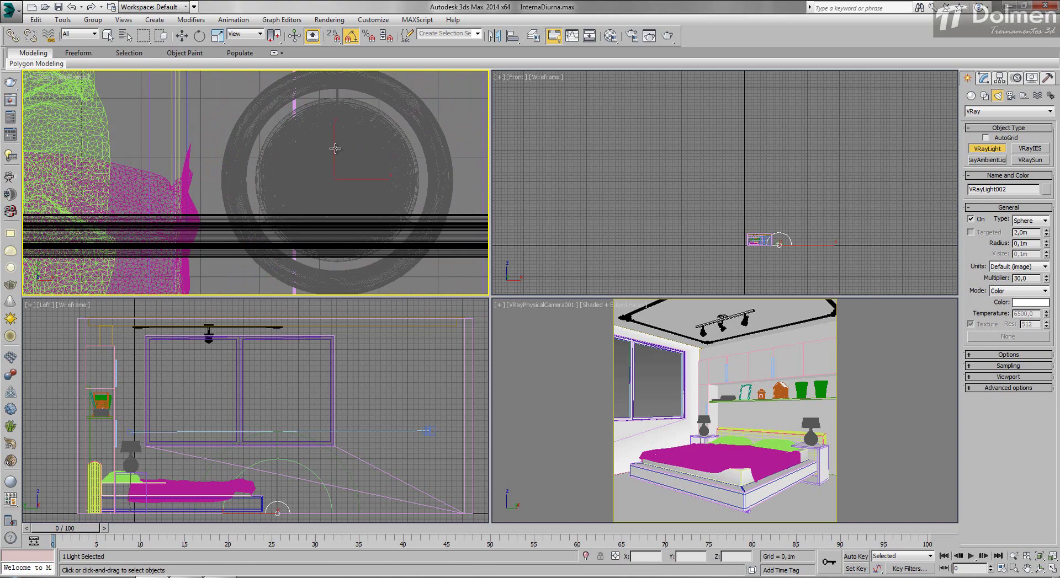
pyautogui.hotkey('ctrl', 'z')
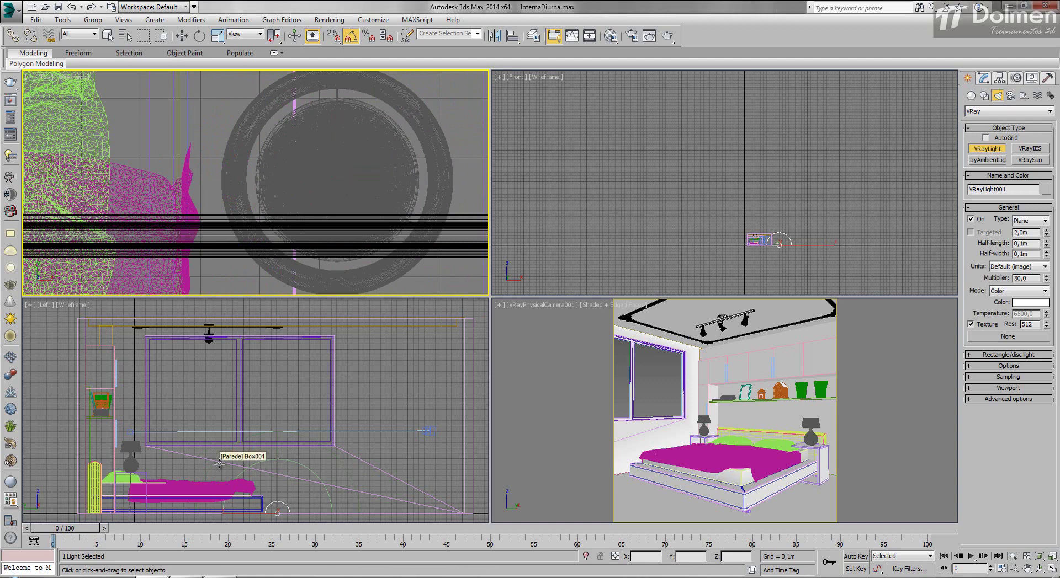
pyautogui.rightClick(705, 166)
pyautogui.click(714, 151)
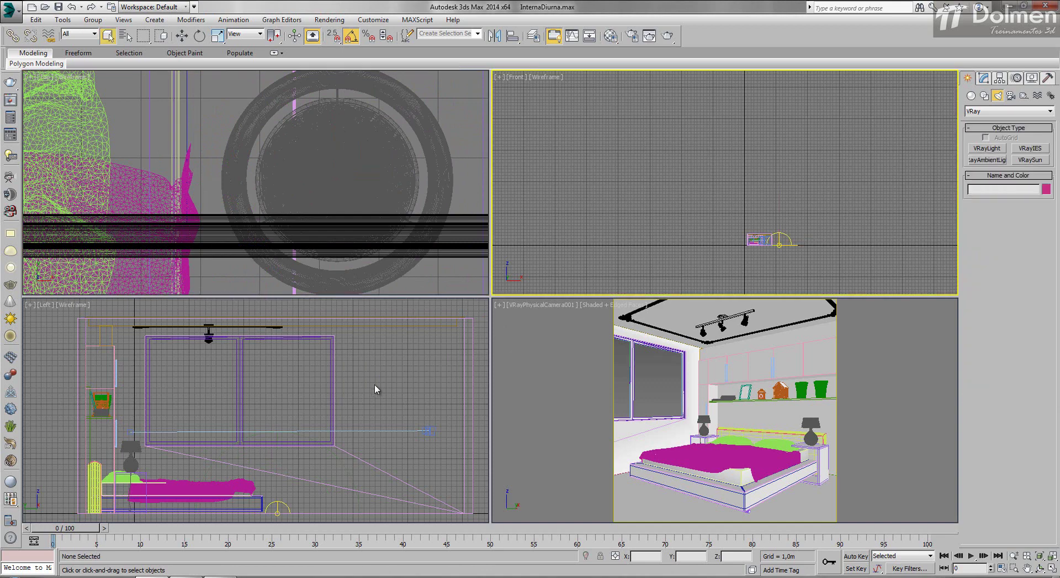
# Create a V-Ray sphere light of about 0,149 m radius centred on the table lamp beside the bed, on the side away from the window
pyautogui.click(987, 149)
pyautogui.click(1031, 221)
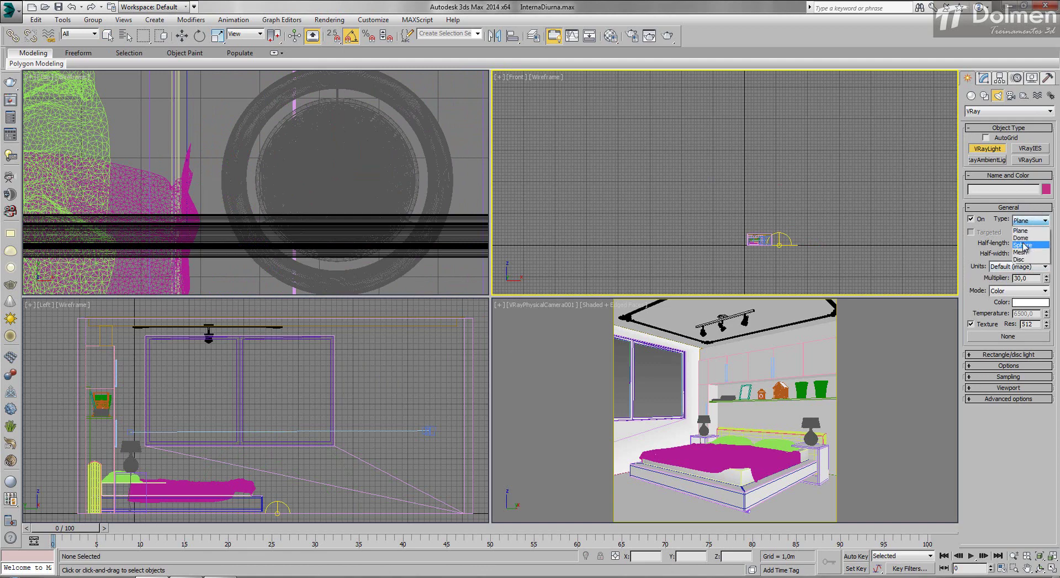
pyautogui.click(1024, 245)
pyautogui.moveTo(338, 175); pyautogui.dragTo(349, 90)
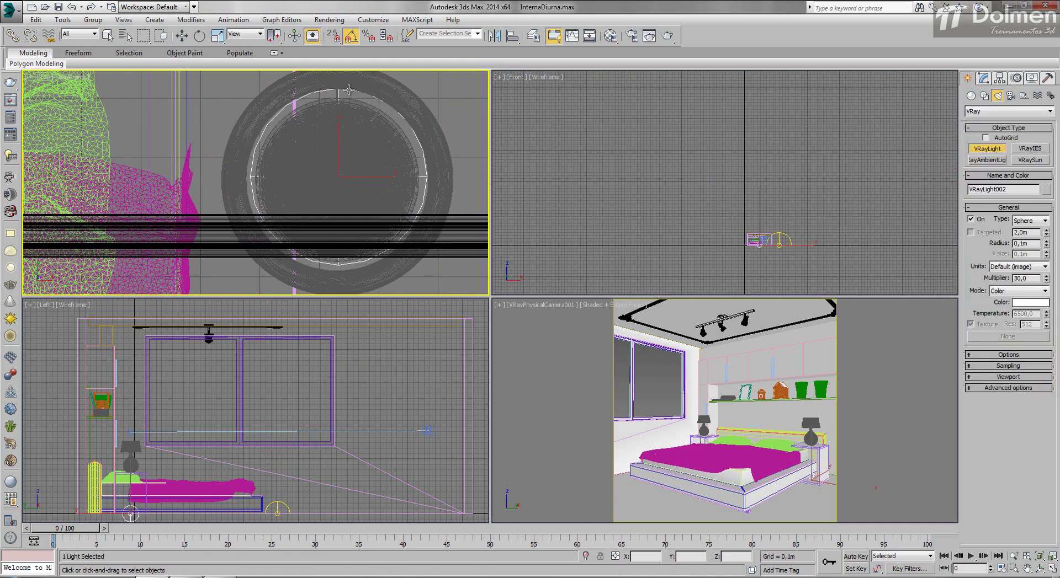
pyautogui.rightClick(346, 126)
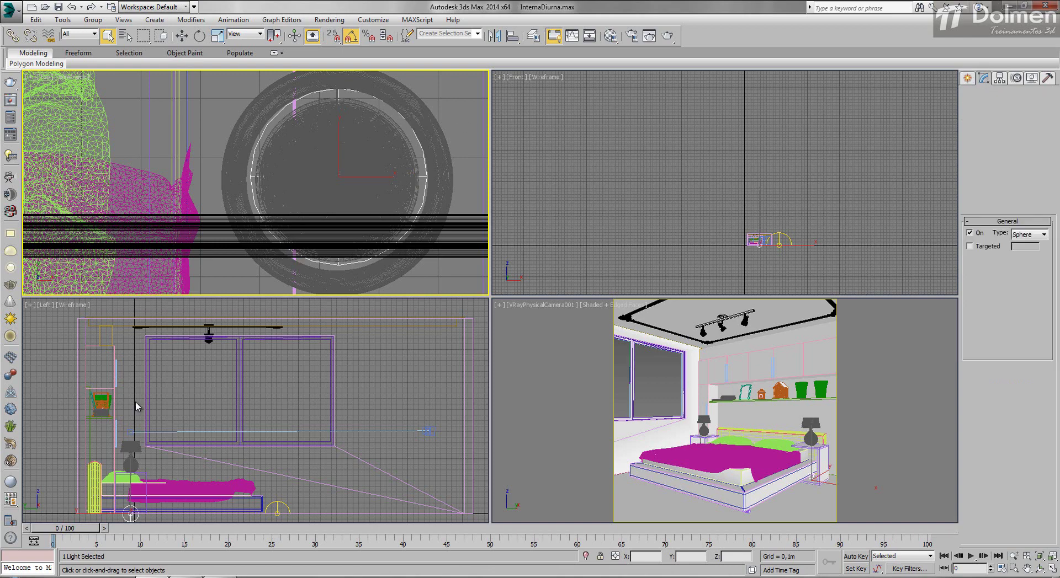
# Raise the new sphere light from the floor to the height of the table lamp's shade
pyautogui.rightClick(680, 259)
pyautogui.press('z')
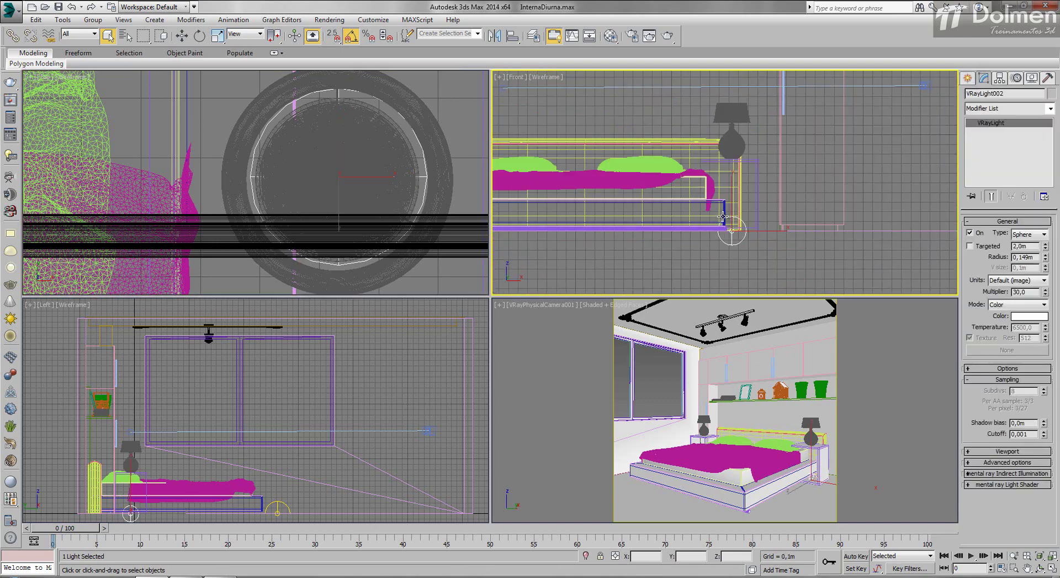
pyautogui.press('w')
pyautogui.moveTo(740, 206); pyautogui.dragTo(741, 69)
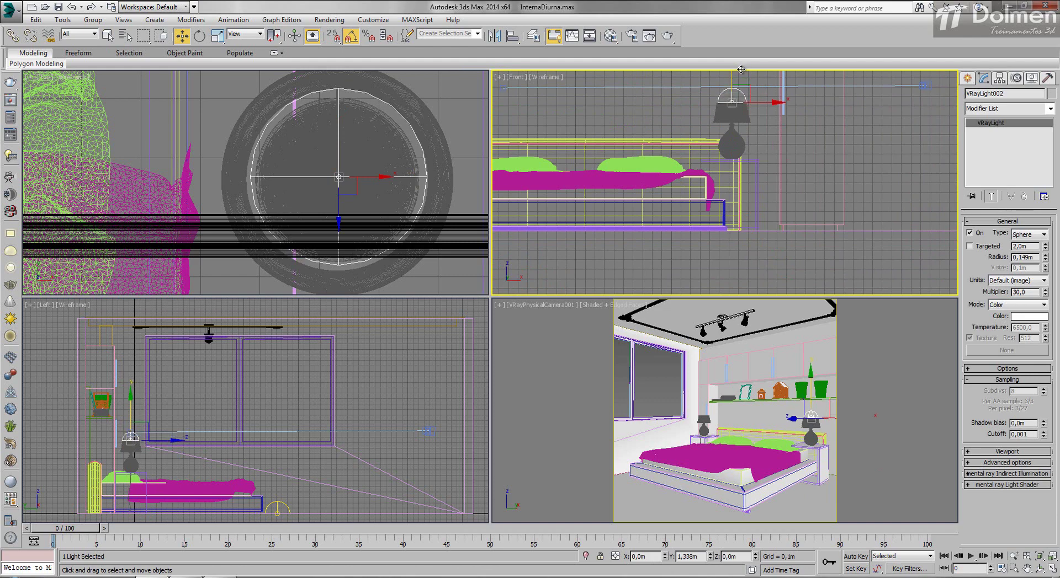
pyautogui.scroll(6, 738, 87)
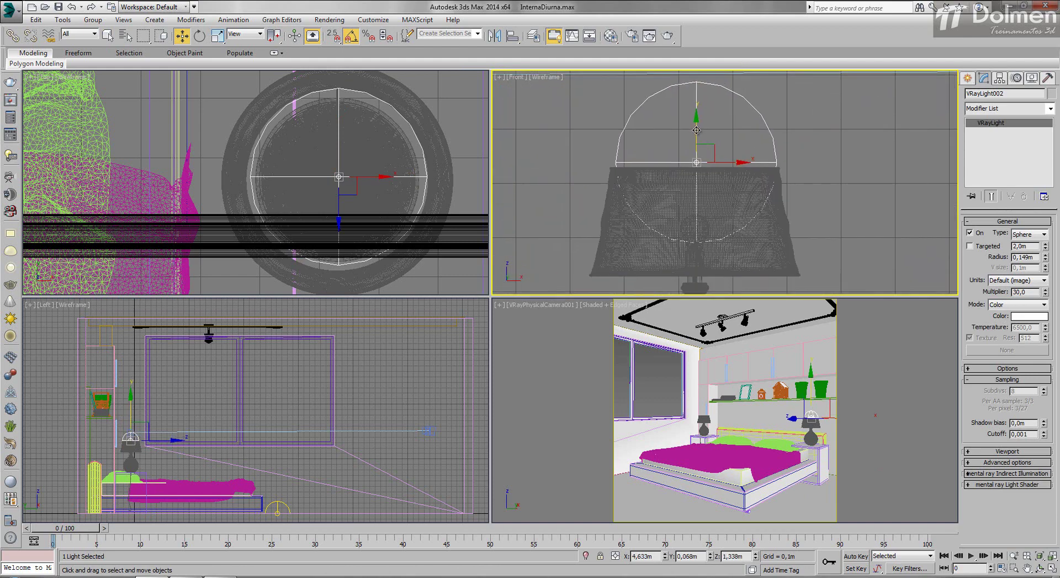
pyautogui.moveTo(696, 130); pyautogui.dragTo(697, 162)
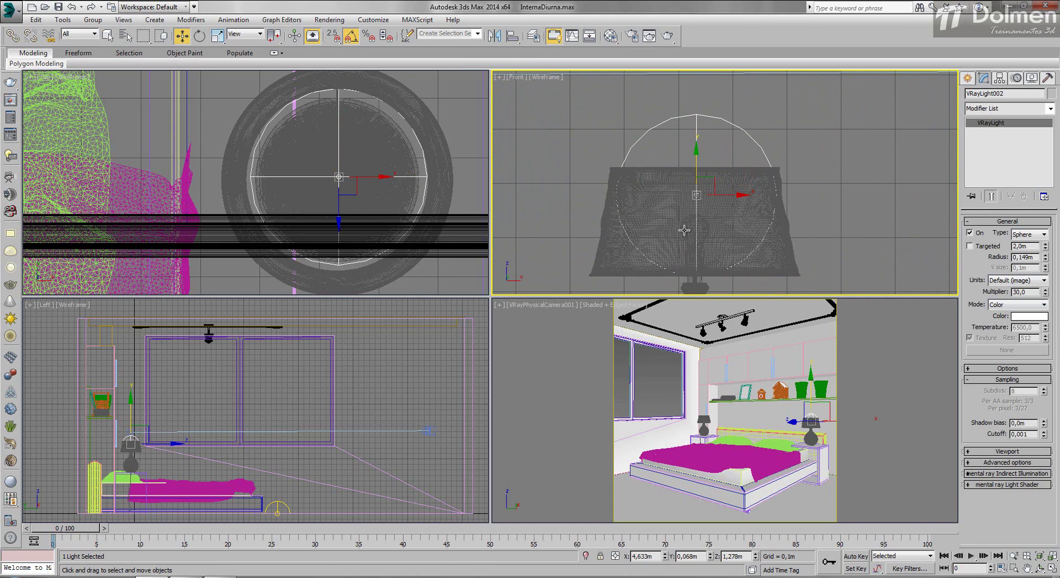
# Reduce the sphere light's radius to about 0,082 m and lower it about 0,045 m so it sits inside the lampshade
pyautogui.scroll(3, 692, 248)
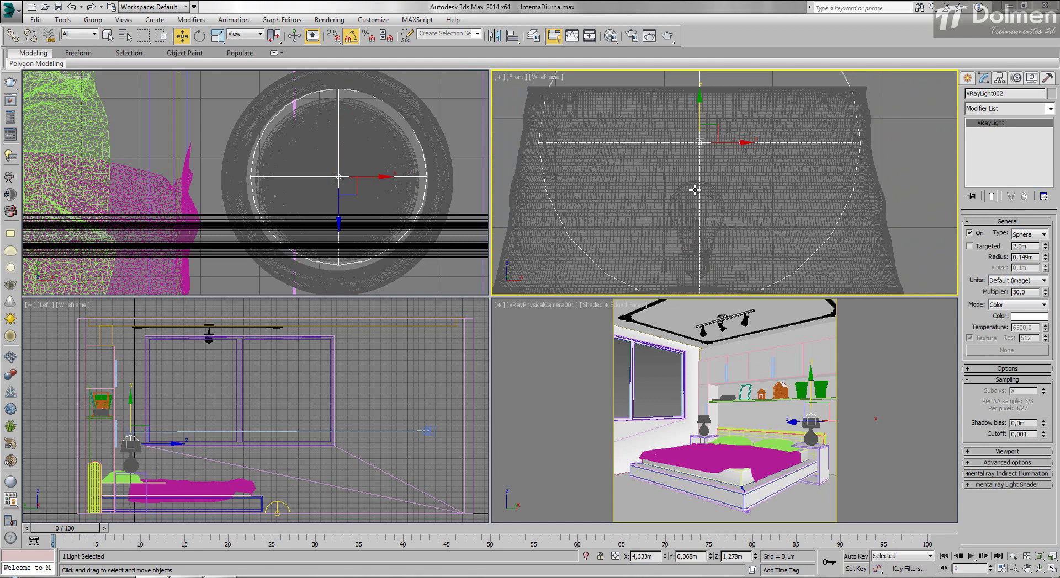
pyautogui.scroll(-3, 738, 177)
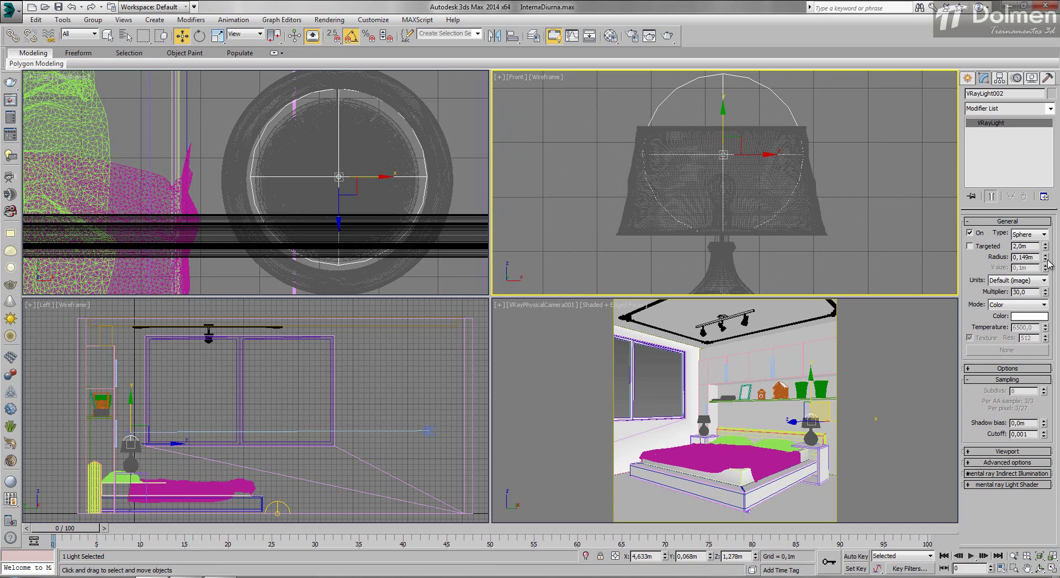
pyautogui.moveTo(1046, 263)
pyautogui.mouseDown()
pyautogui.moveTo(1053, 285)
pyautogui.moveTo(1047, 259)
pyautogui.mouseUp()
pyautogui.moveTo(725, 121); pyautogui.dragTo(724, 145)
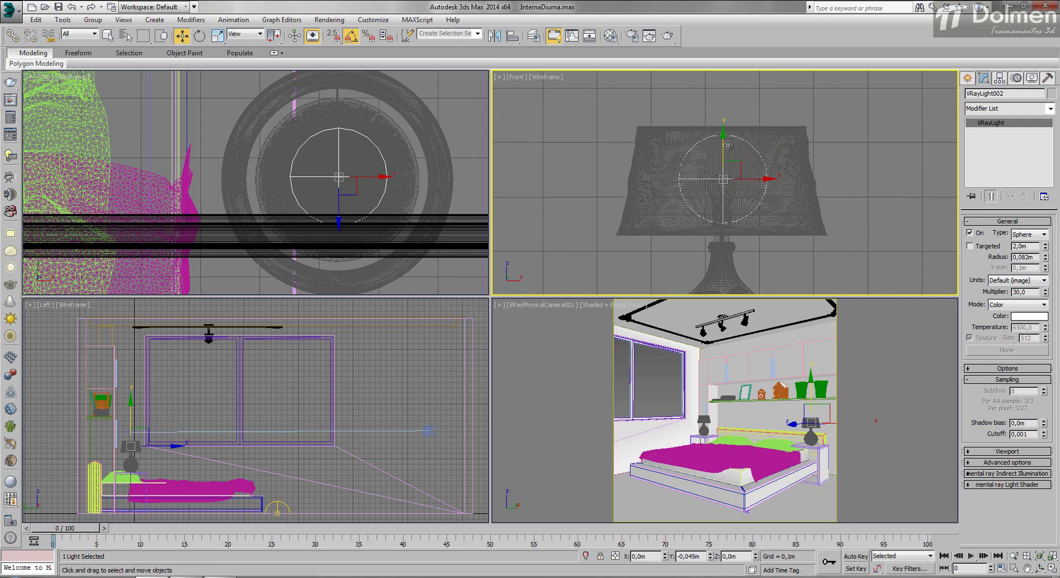
# Switch the lamp light's colour mode to Temperature and set it to 4000
pyautogui.click(1031, 305)
pyautogui.click(1027, 322)
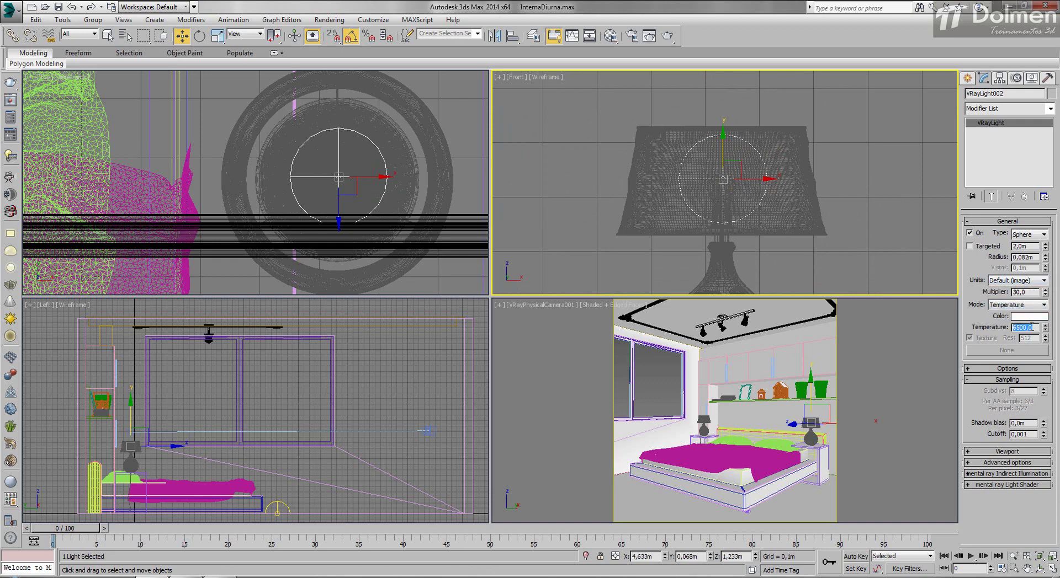
pyautogui.write('4000')
pyautogui.press('Return')
# Test-render only a region of the camera view around the lit table lamp, the pillows and the shelf above
pyautogui.rightClick(617, 372)
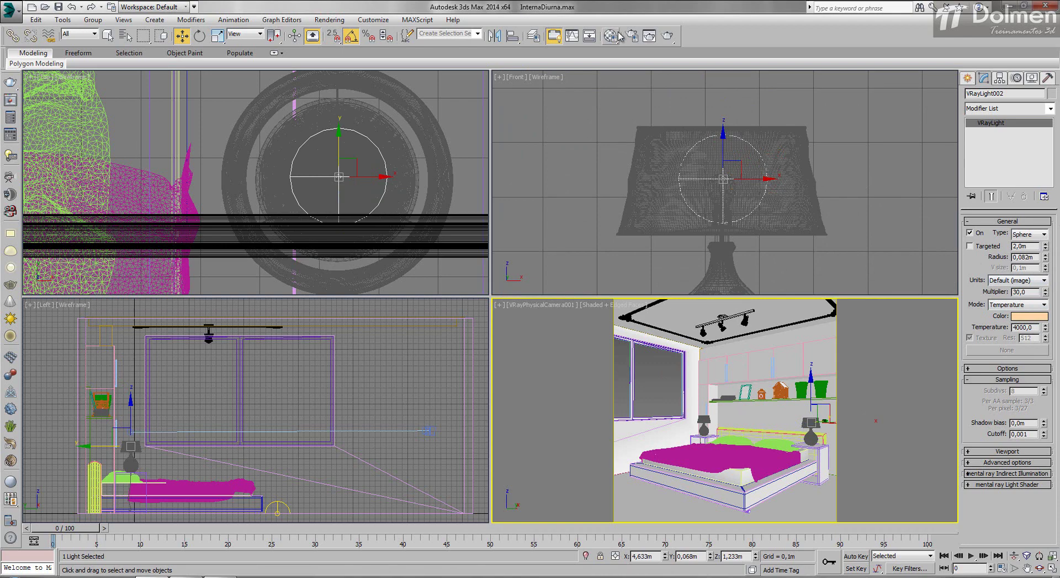
pyautogui.moveTo(35, 63)
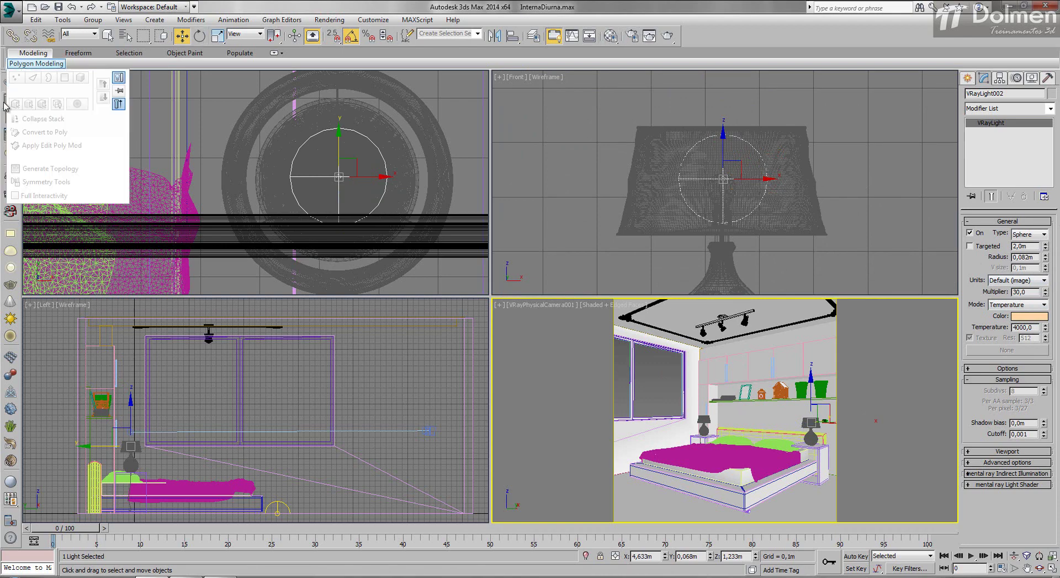
pyautogui.hotkey('shift', 'q')
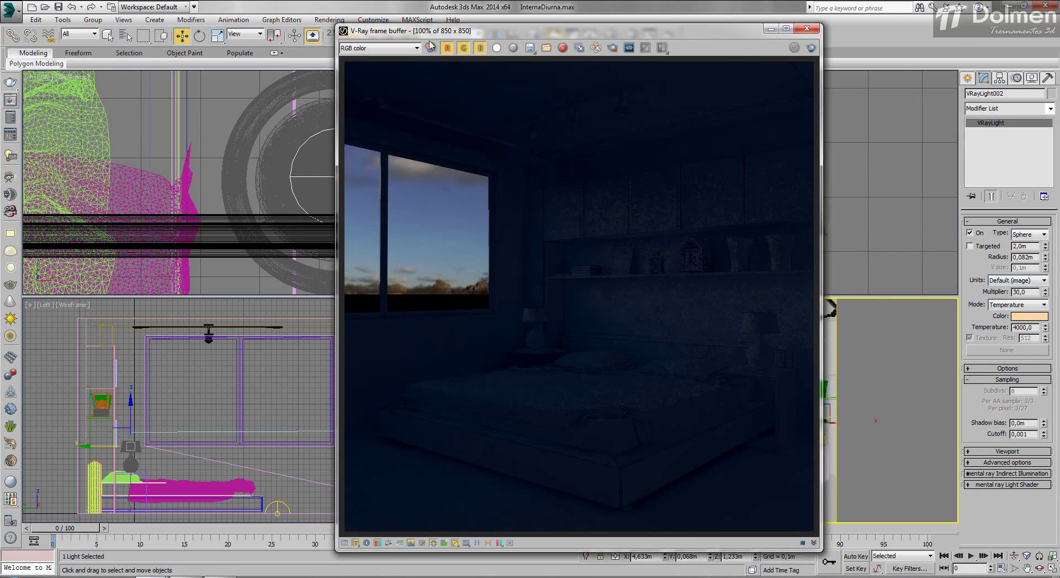
pyautogui.click(584, 49)
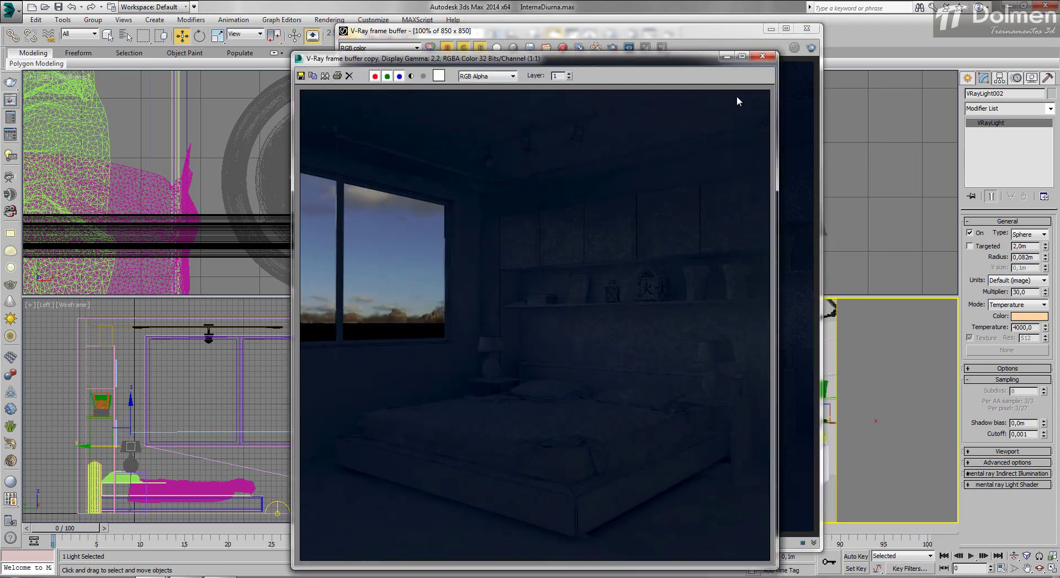
pyautogui.click(763, 56)
pyautogui.click(614, 48)
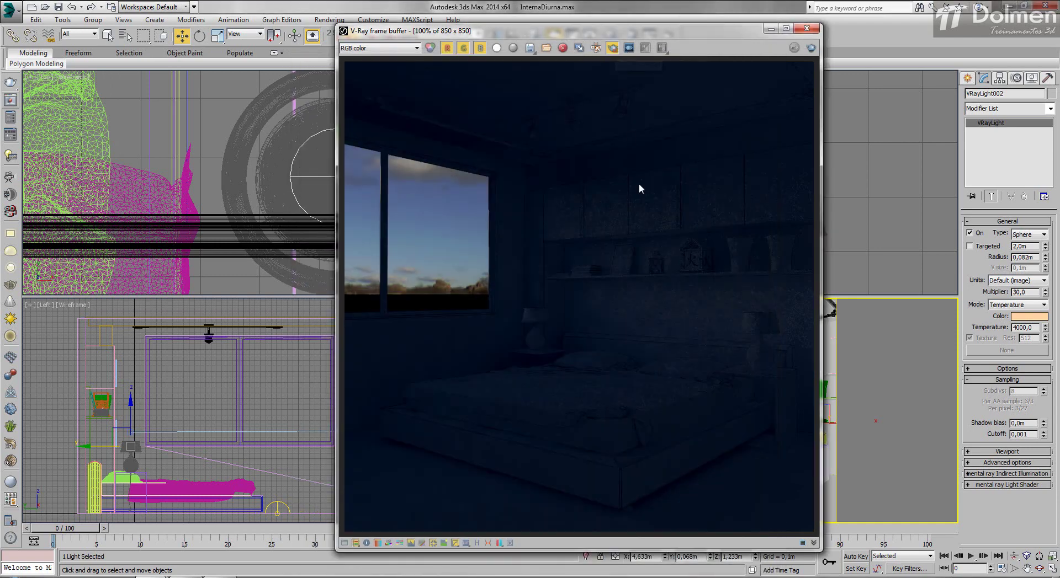
pyautogui.moveTo(606, 234); pyautogui.dragTo(815, 424)
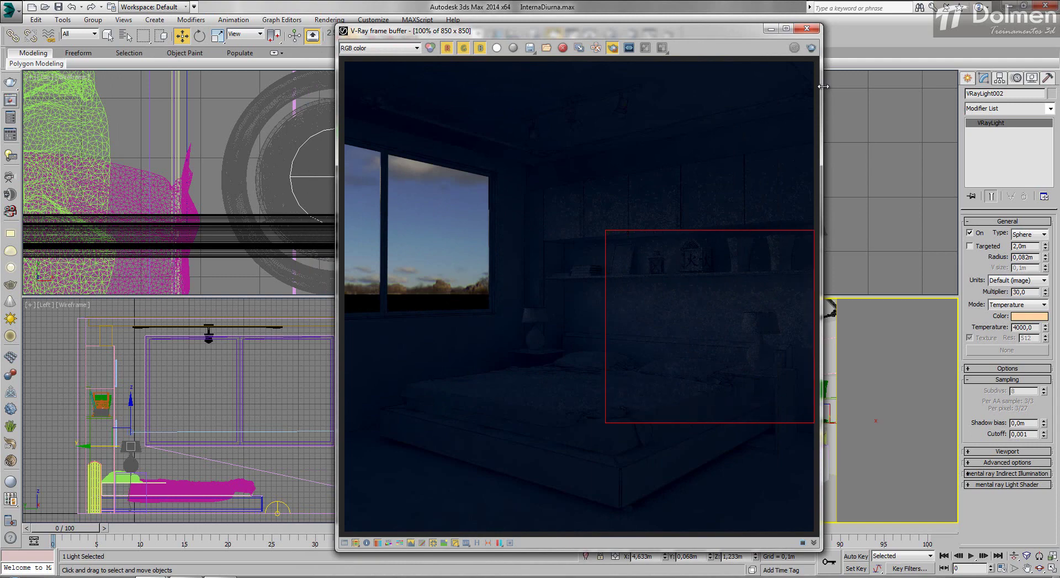
pyautogui.click(811, 48)
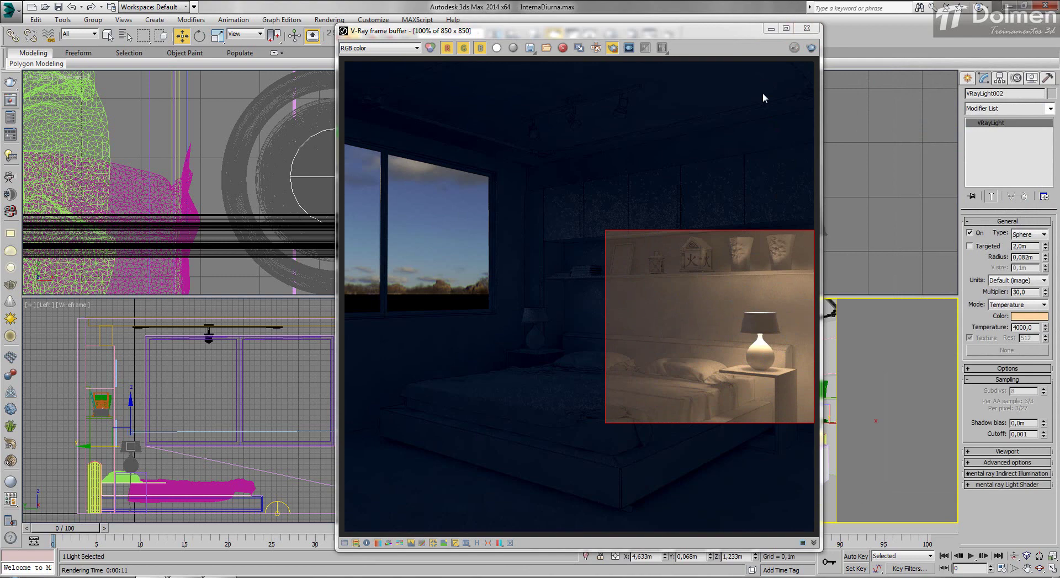
pyautogui.click(807, 29)
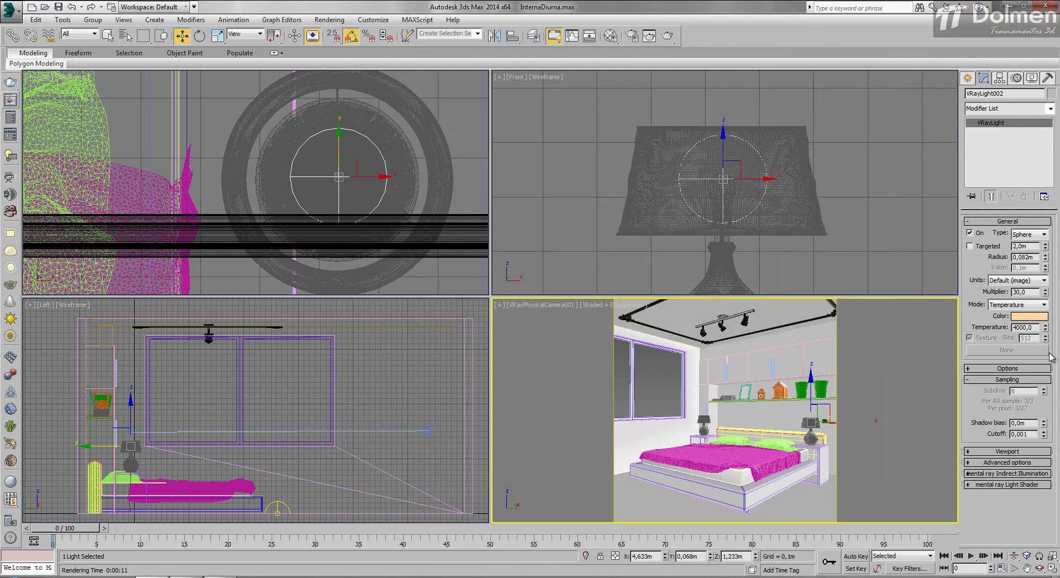
# Set the lamp light's multiplier to 20 and copy it as an instance into the other bedside lamp's shade
pyautogui.doubleClick(1026, 292)
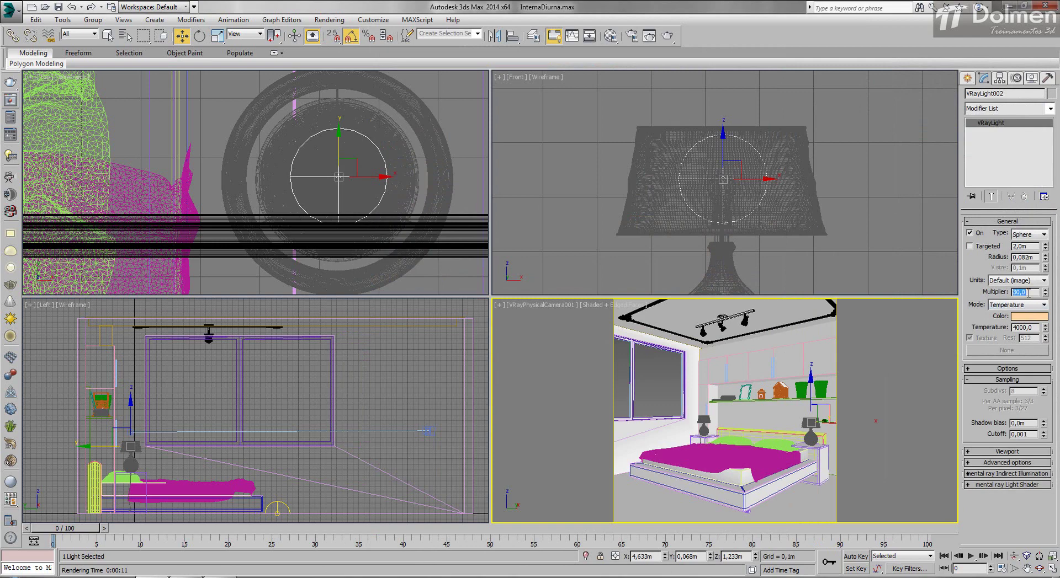
pyautogui.scroll(-5, 355, 149)
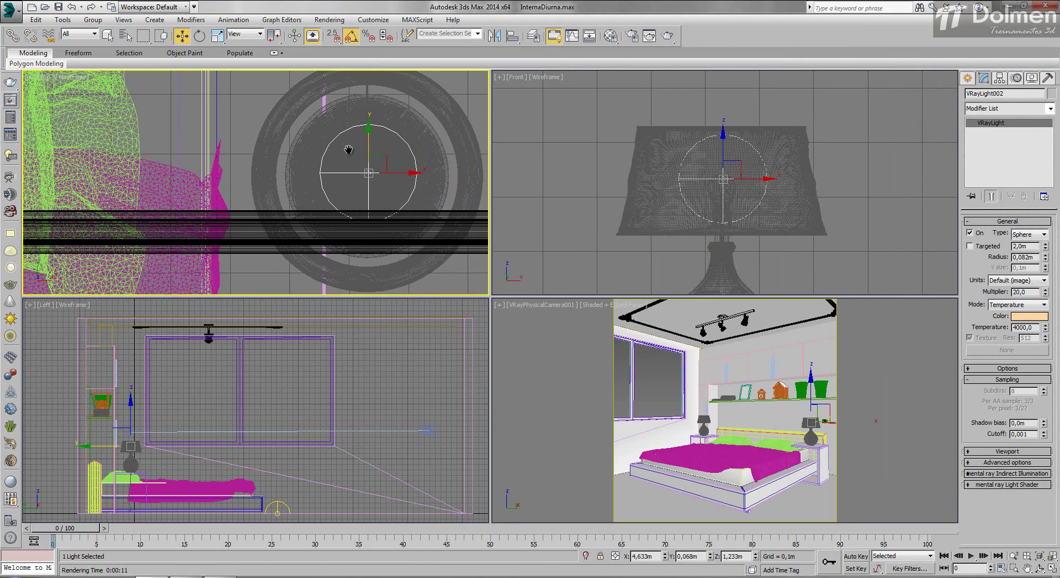
pyautogui.scroll(-5, 804, 164)
pyautogui.scroll(-2, 828, 171)
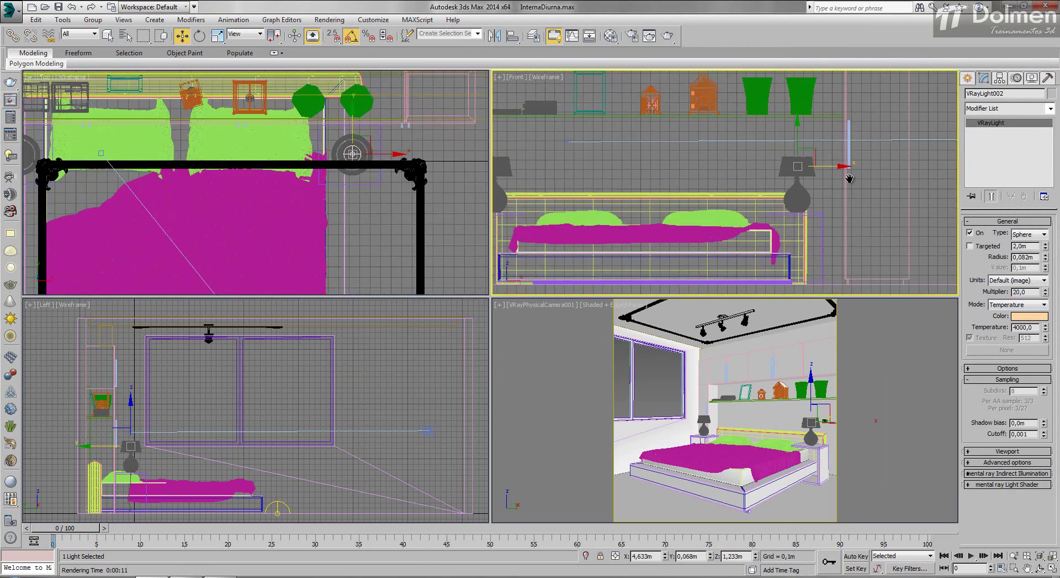
pyautogui.scroll(-2, 895, 182)
pyautogui.keyDown('shift'); pyautogui.moveTo(908, 178); pyautogui.dragTo(610, 177); pyautogui.keyUp('shift')
pyautogui.click(487, 270)
pyautogui.click(526, 342)
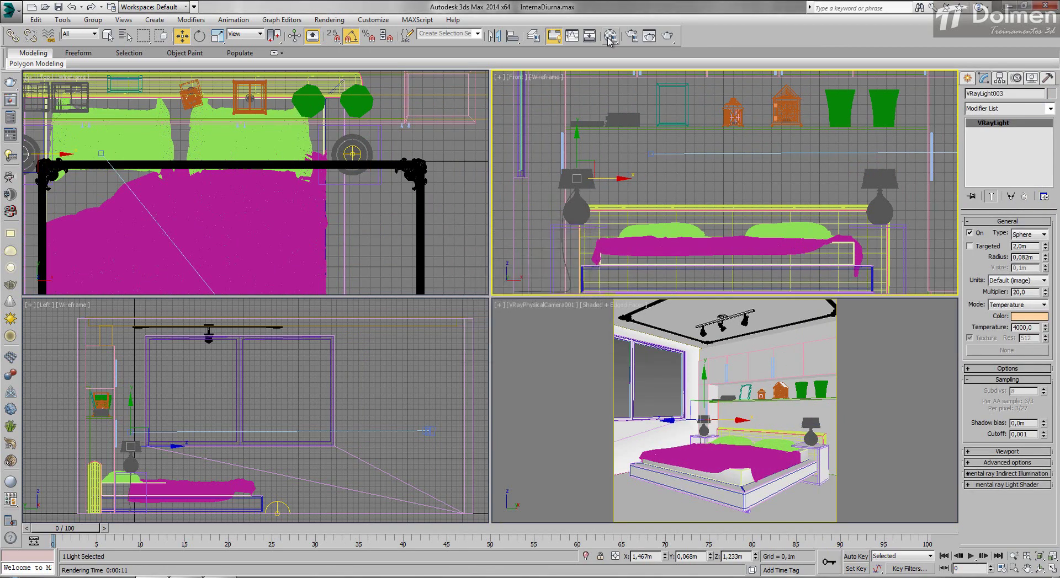
# Turn off region rendering and render the whole camera view with both bedside lamps lit
pyautogui.click(11, 101)
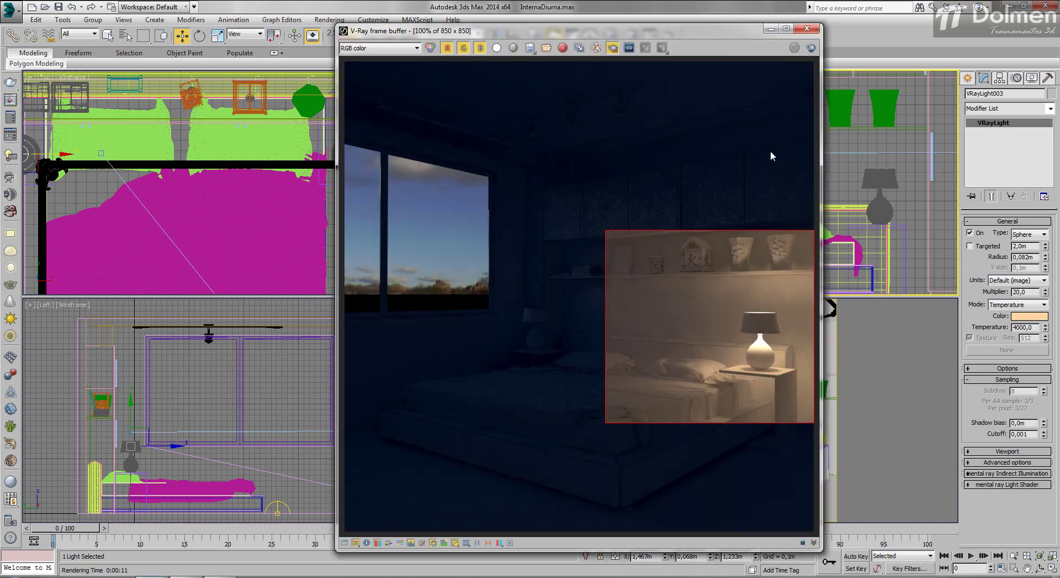
pyautogui.click(612, 48)
pyautogui.click(811, 47)
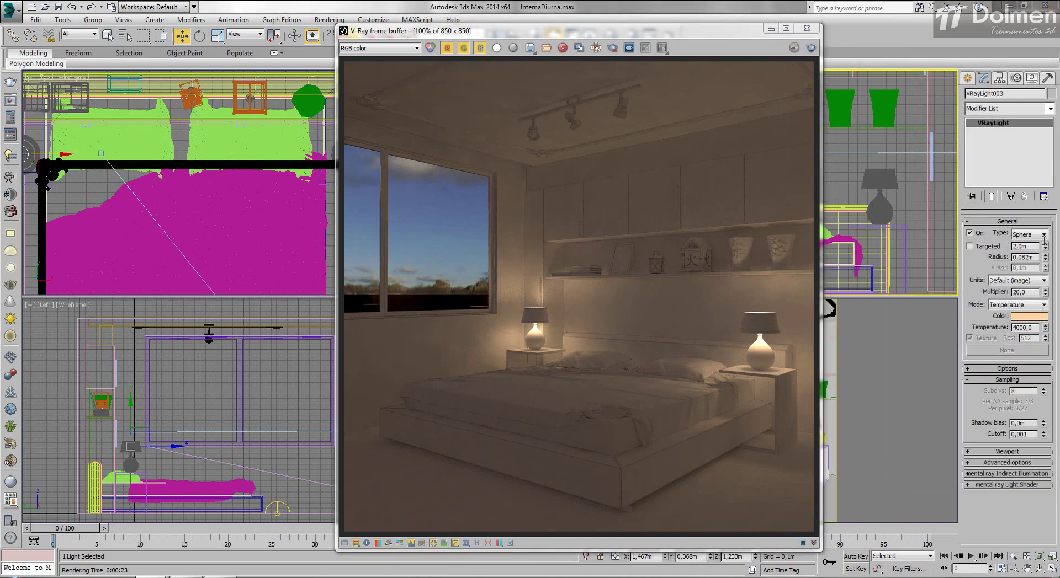
pyautogui.scroll(-8, 138, 146)
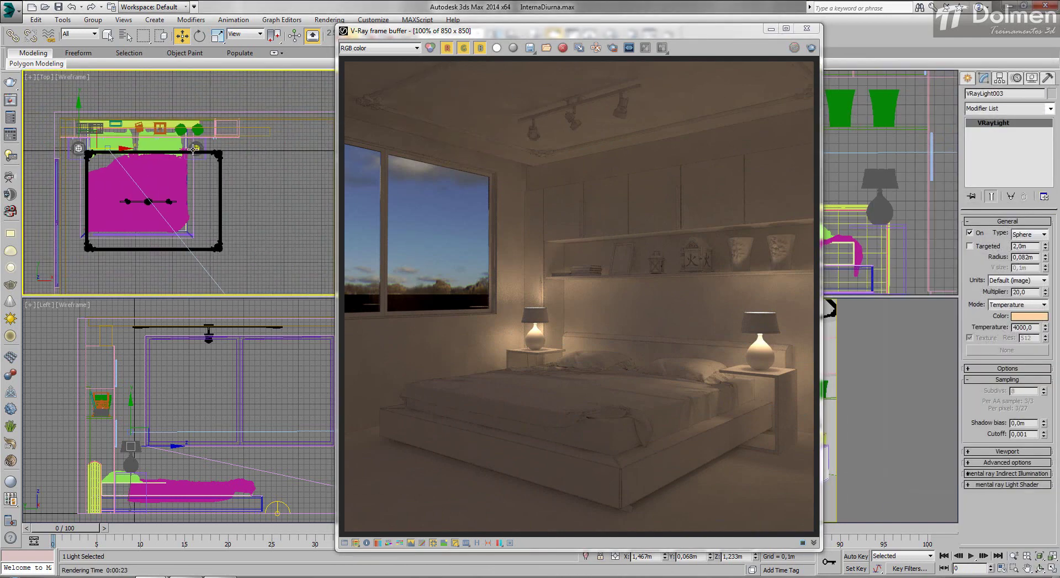
# Turn off the HDRI dome light and render the camera view with only the bedside lamps lit
pyautogui.click(308, 198)
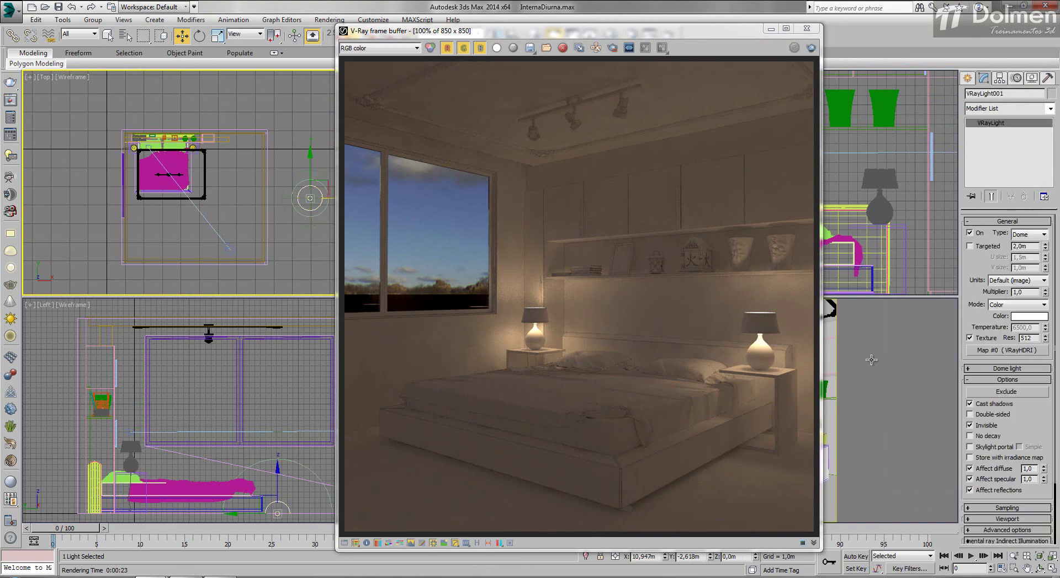
pyautogui.click(811, 48)
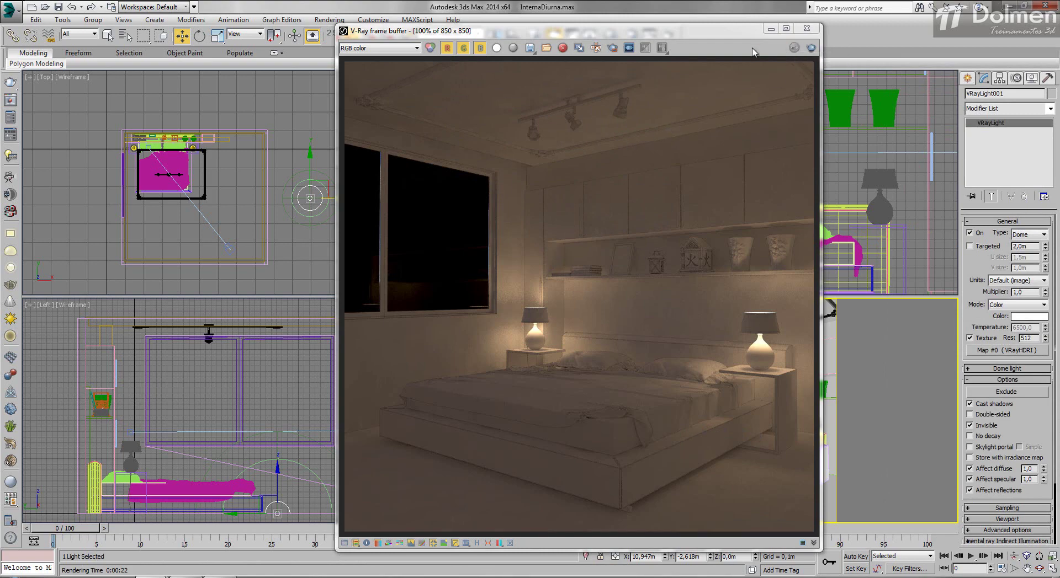
pyautogui.click(807, 30)
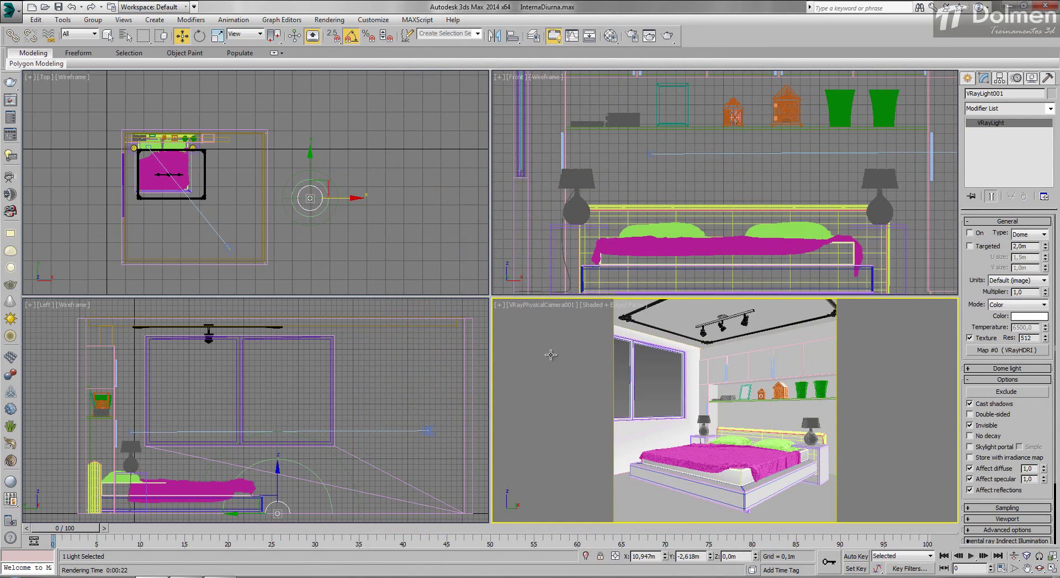
# Create a targeted VRayIES light in the front view, running from below the track's first spotlight head down across the bed
pyautogui.click(423, 241)
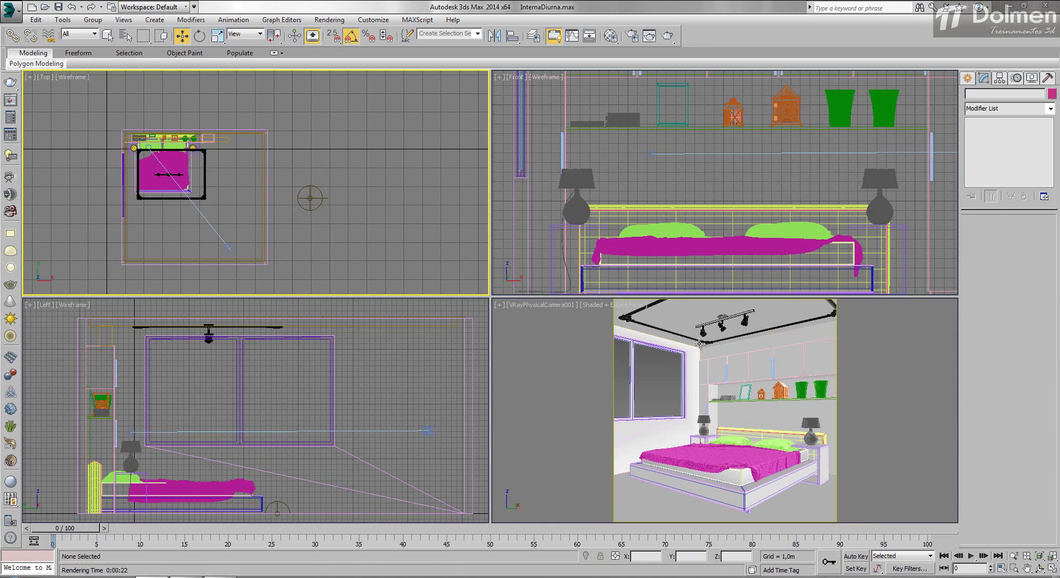
pyautogui.click(967, 79)
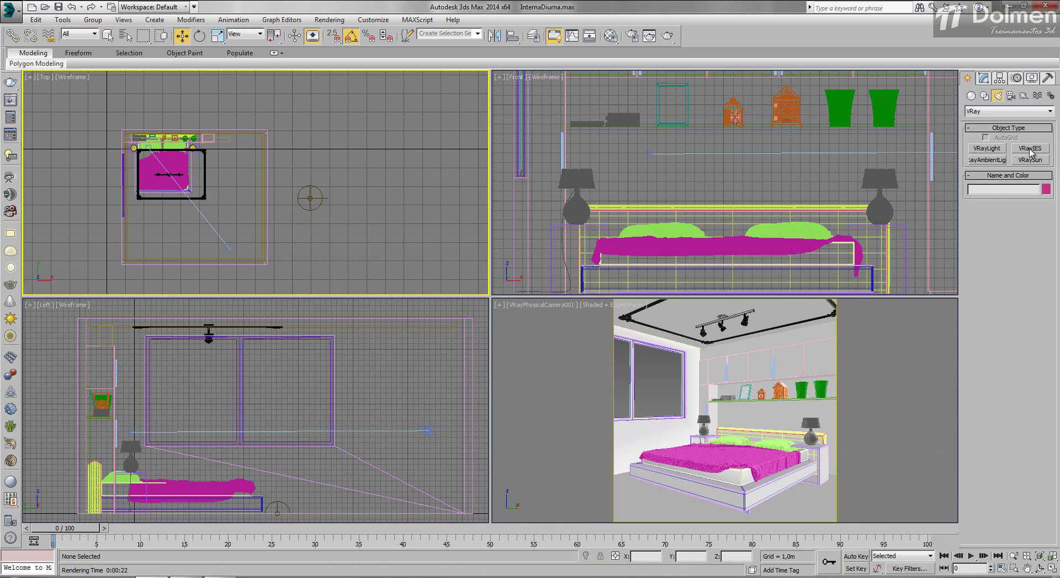
pyautogui.click(1030, 152)
pyautogui.moveTo(734, 54); pyautogui.dragTo(738, 170, button='middle')
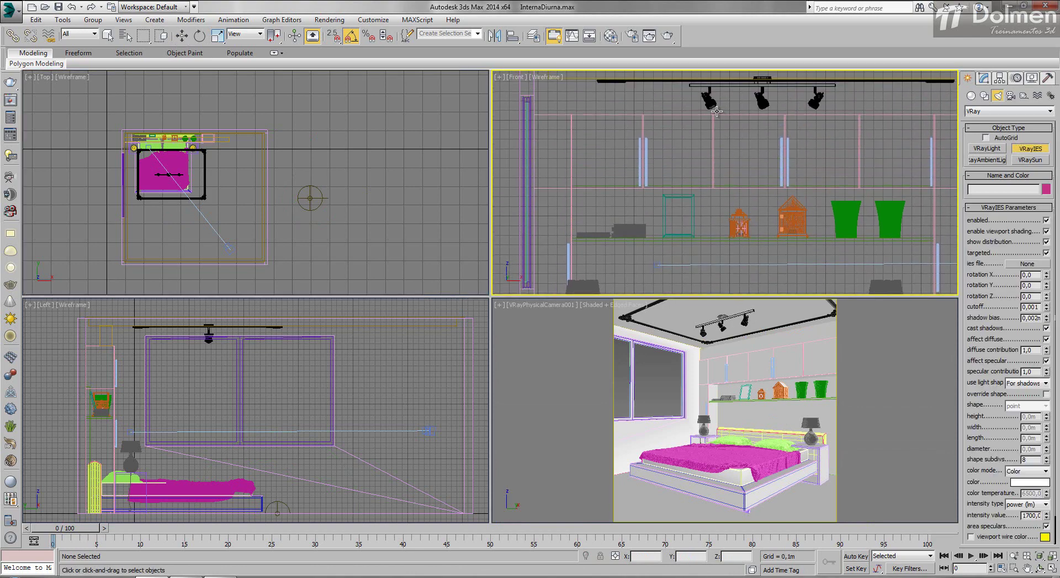
pyautogui.scroll(-2, 718, 118)
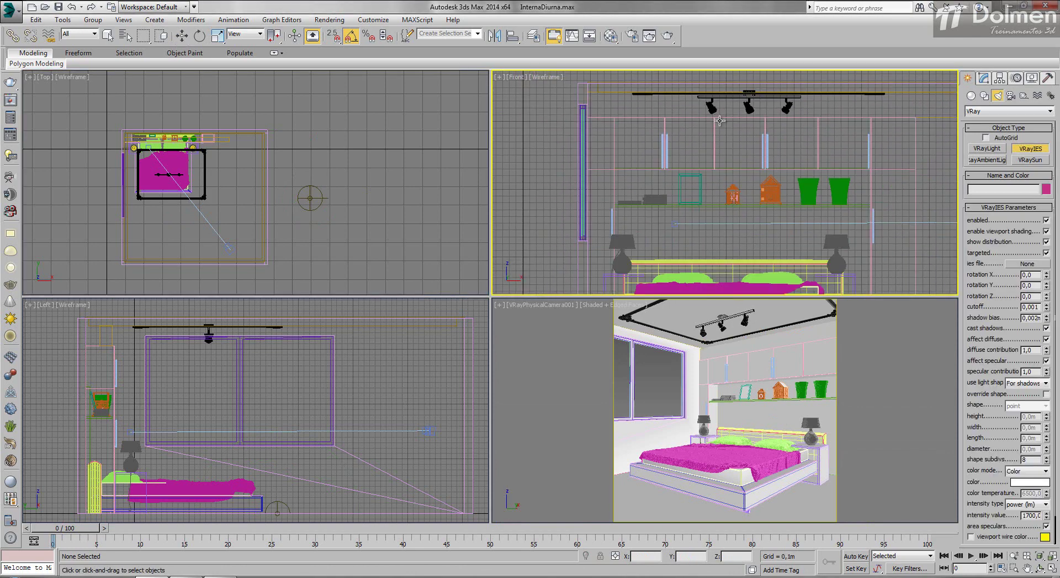
pyautogui.moveTo(716, 119); pyautogui.dragTo(709, 110, button='middle')
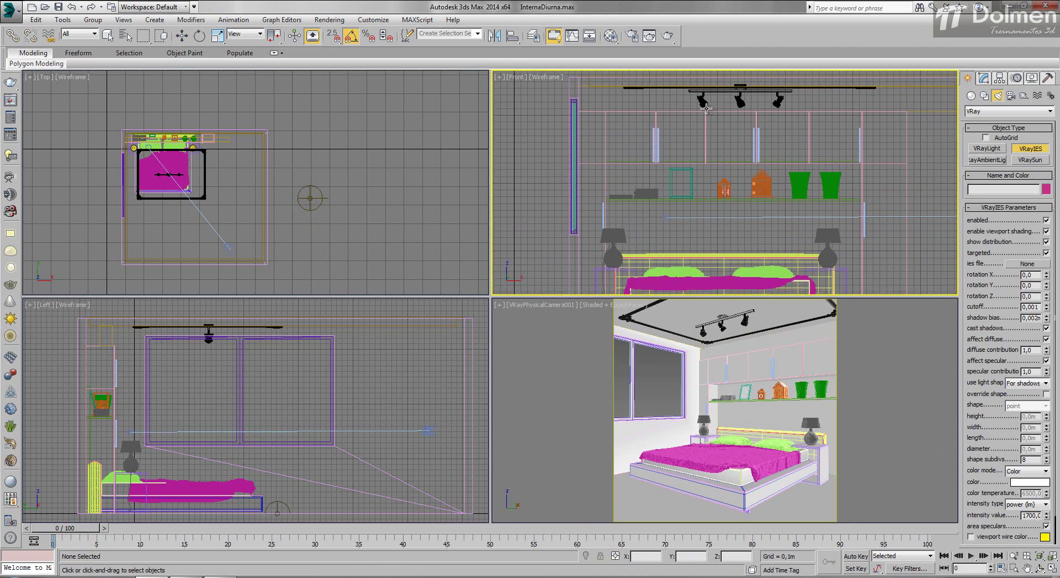
pyautogui.moveTo(707, 108); pyautogui.dragTo(823, 301)
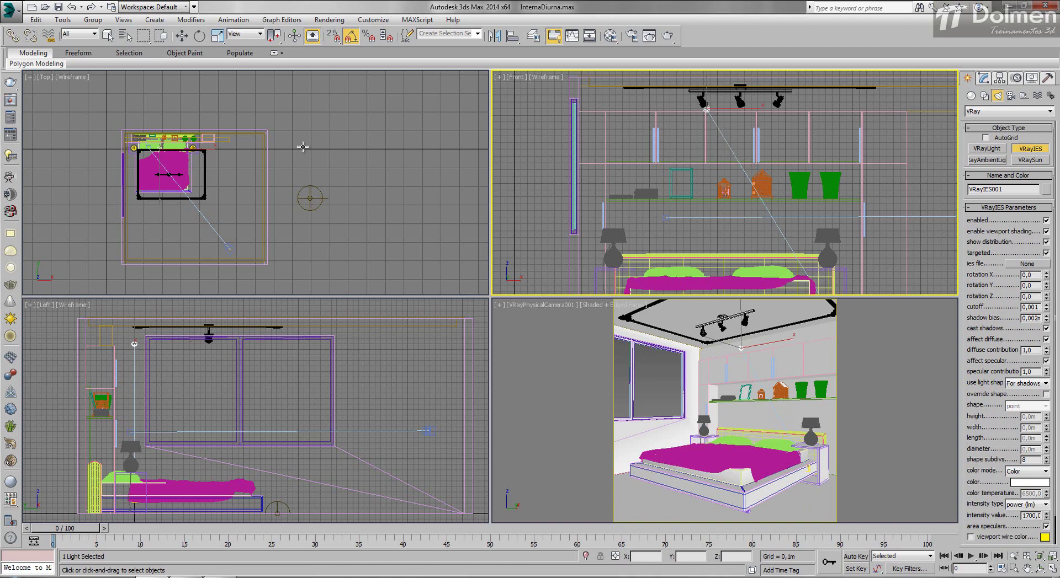
# Restrict scene selection to lights only and activate the Move tool
pyautogui.rightClick(156, 156)
pyautogui.click(90, 35)
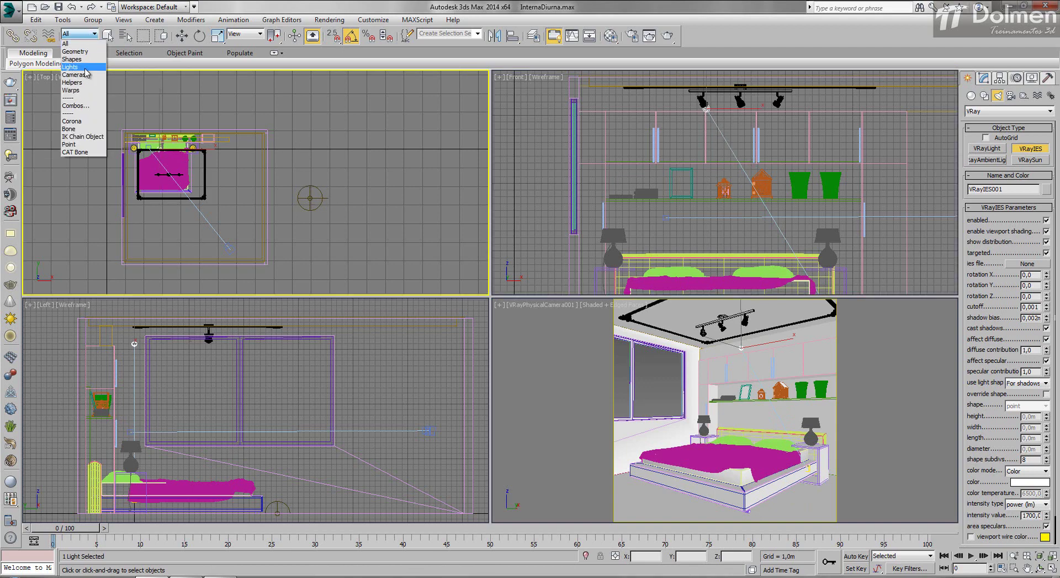
pyautogui.click(86, 67)
pyautogui.click(133, 110)
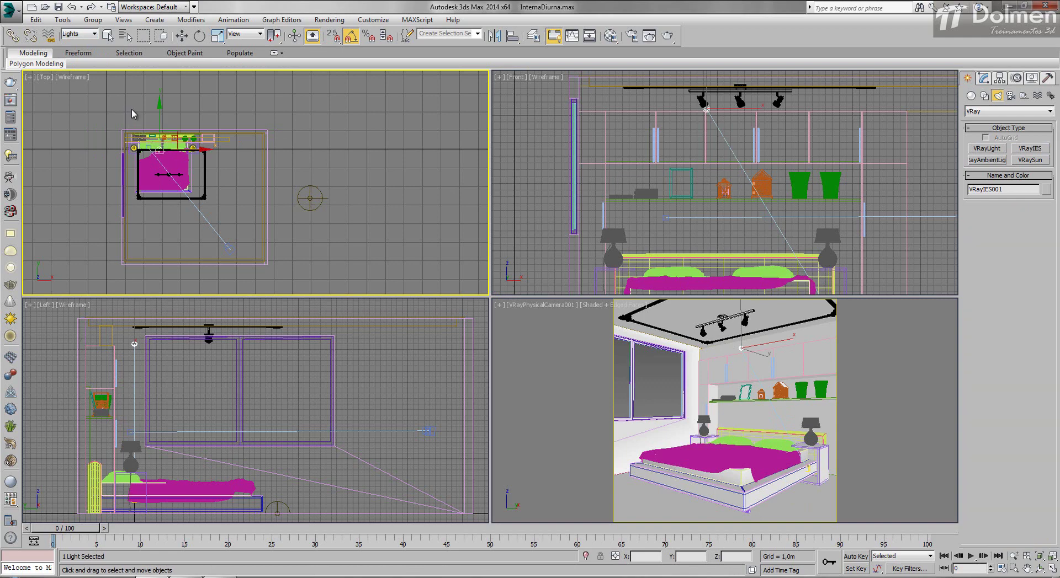
pyautogui.press('w')
pyautogui.scroll(8, 165, 169)
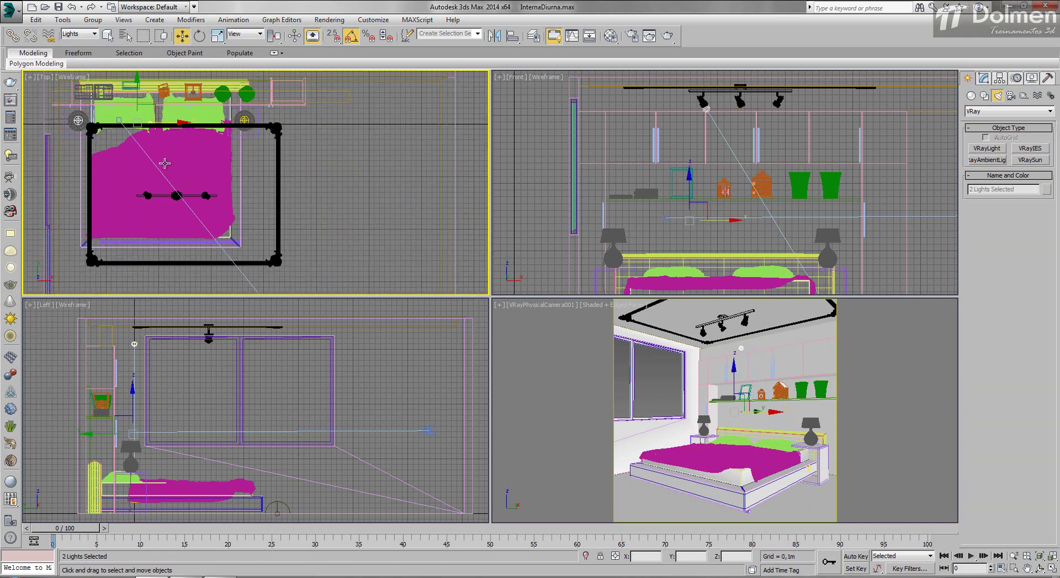
pyautogui.click(144, 114)
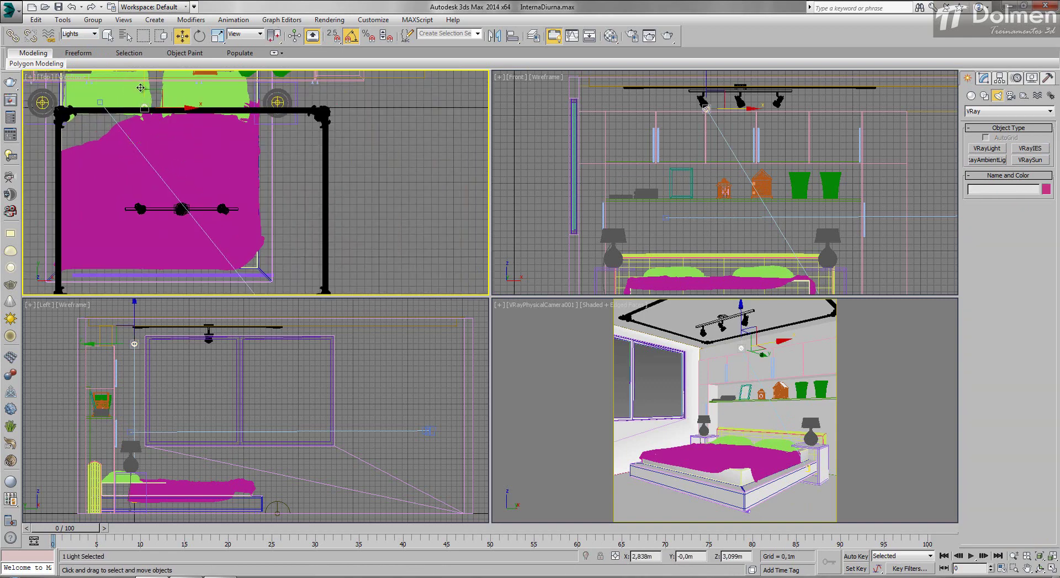
pyautogui.moveTo(144, 88); pyautogui.dragTo(146, 147)
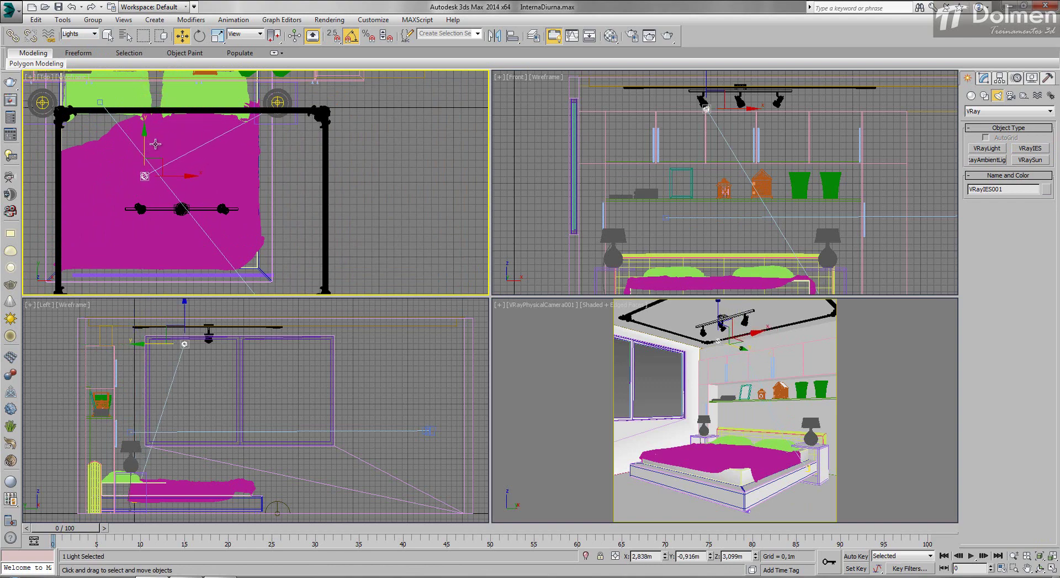
pyautogui.rightClick(146, 146)
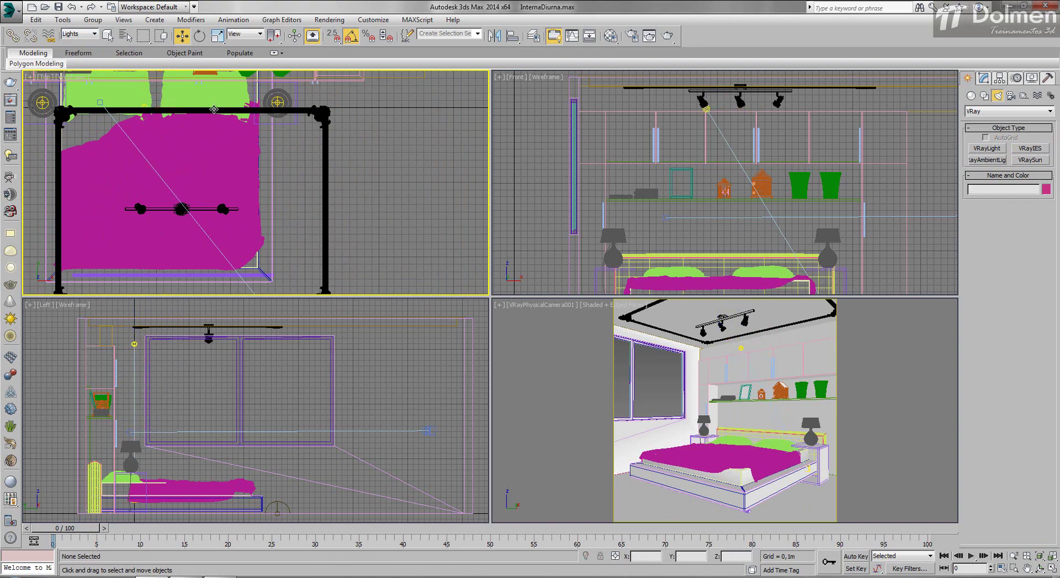
# Move the IES light together with its target in the top view so the light sits at the track's first spotlight head
pyautogui.click(213, 109)
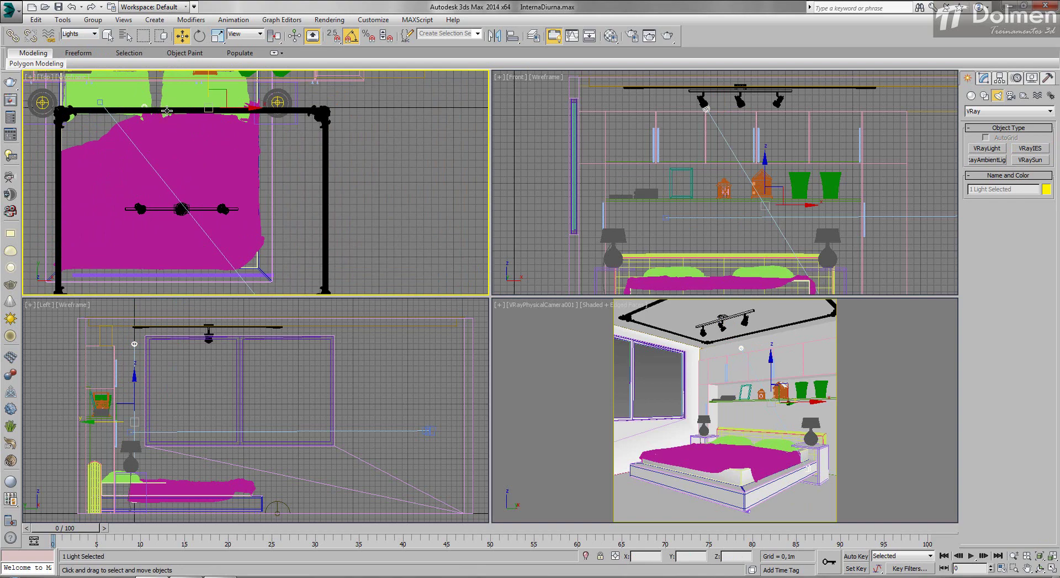
pyautogui.moveTo(209, 84); pyautogui.dragTo(101, 210)
pyautogui.scroll(5, 101, 210)
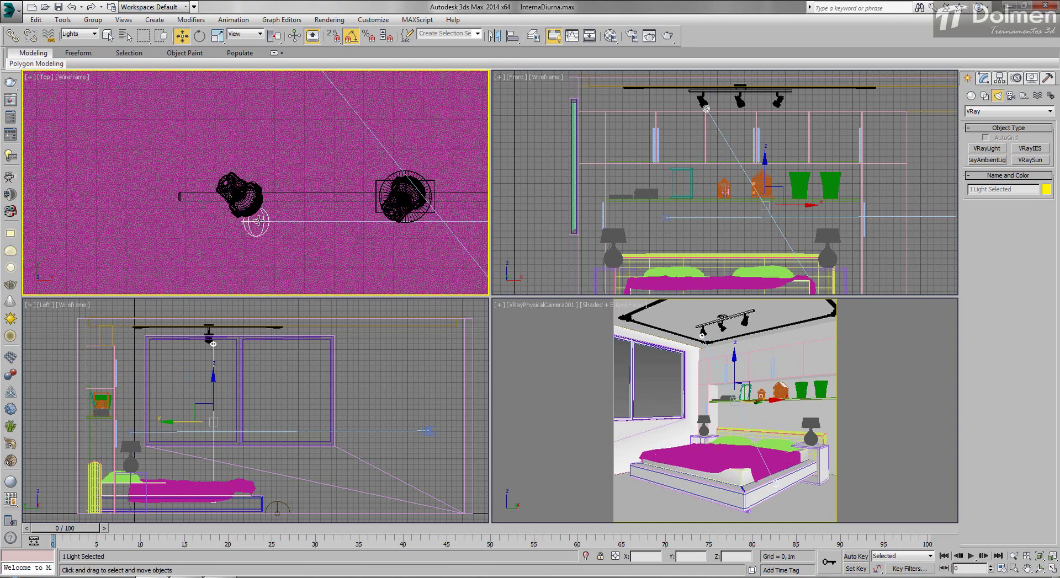
pyautogui.moveTo(257, 221); pyautogui.dragTo(258, 216)
# Move the IES light's target in the top view to beyond the foot of the bed, in line with the spotlight's aim
pyautogui.moveTo(265, 207); pyautogui.dragTo(276, 182, button='middle')
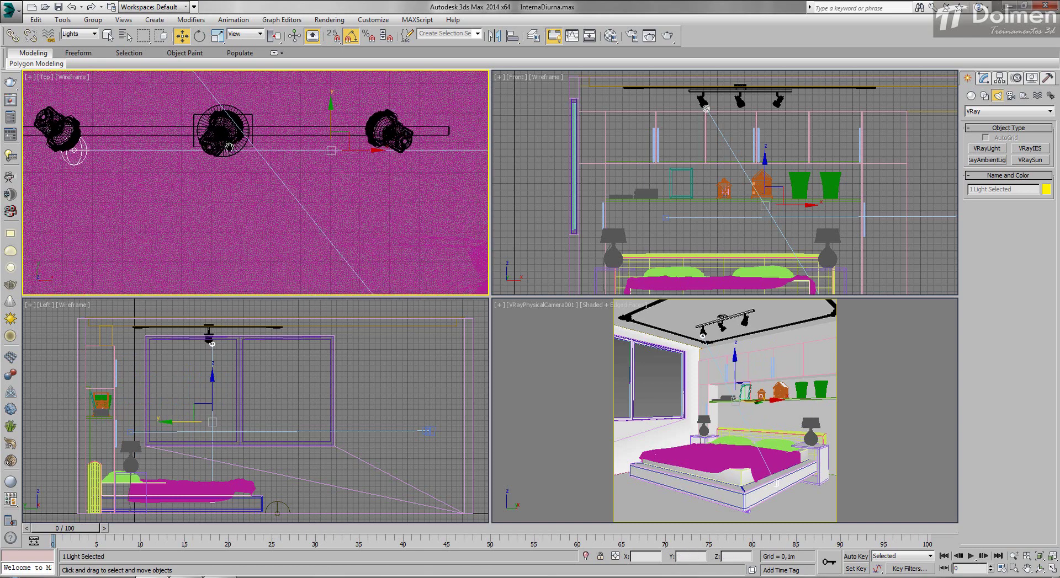
pyautogui.scroll(-5, 329, 148)
pyautogui.moveTo(321, 149); pyautogui.dragTo(325, 251)
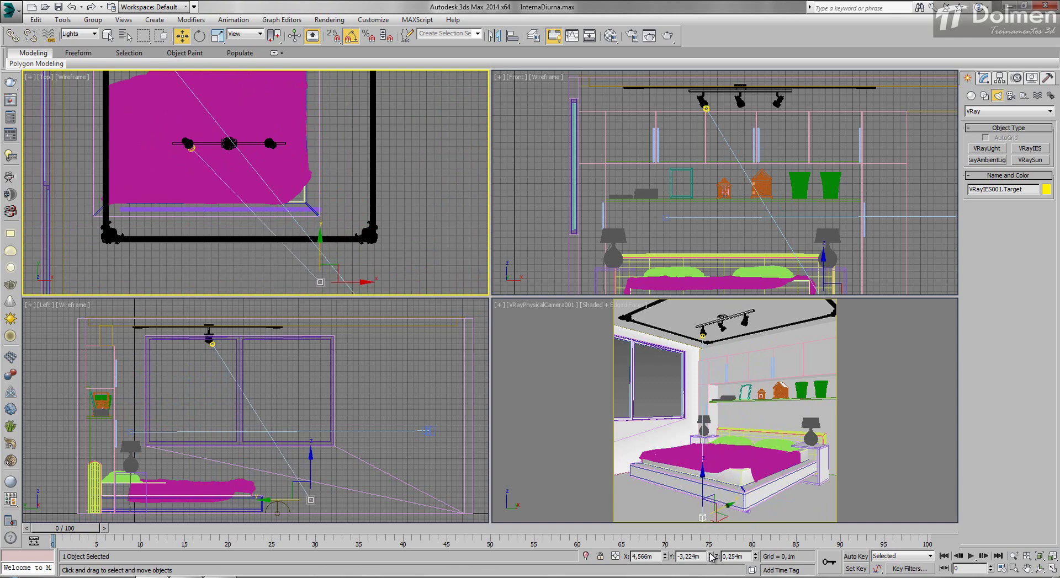
# Fine-tune the IES light's position in the left and front views so it sits just below the spotlight head's opening
pyautogui.scroll(5, 224, 348)
pyautogui.moveTo(216, 348); pyautogui.dragTo(221, 339)
pyautogui.click(704, 111)
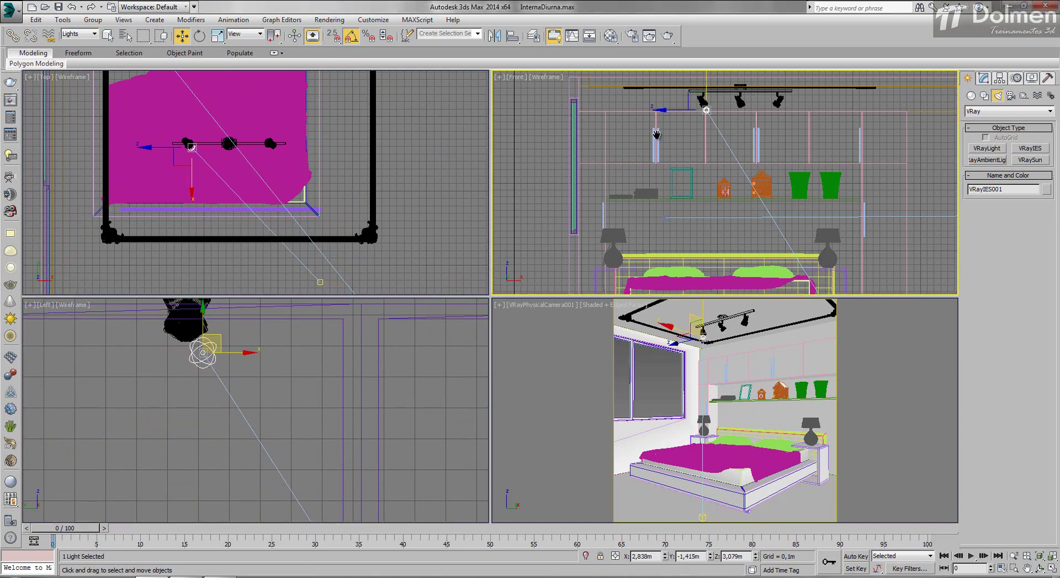
pyautogui.scroll(5, 704, 110)
pyautogui.scroll(3, 754, 114)
pyautogui.moveTo(749, 149); pyautogui.dragTo(750, 147)
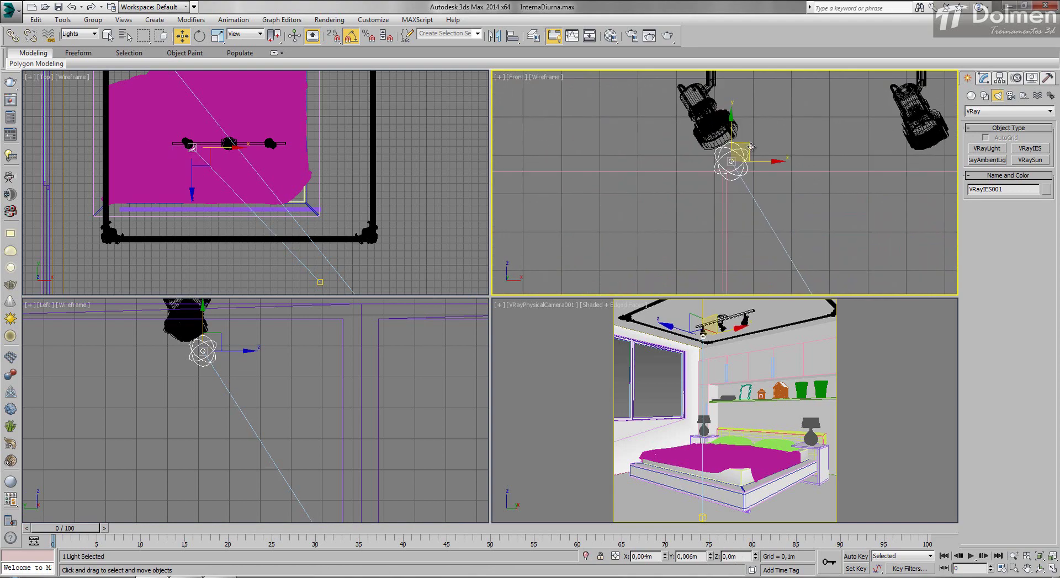
# Open the file selection for the light's IES profile and go up to the Aulas folder
pyautogui.click(985, 78)
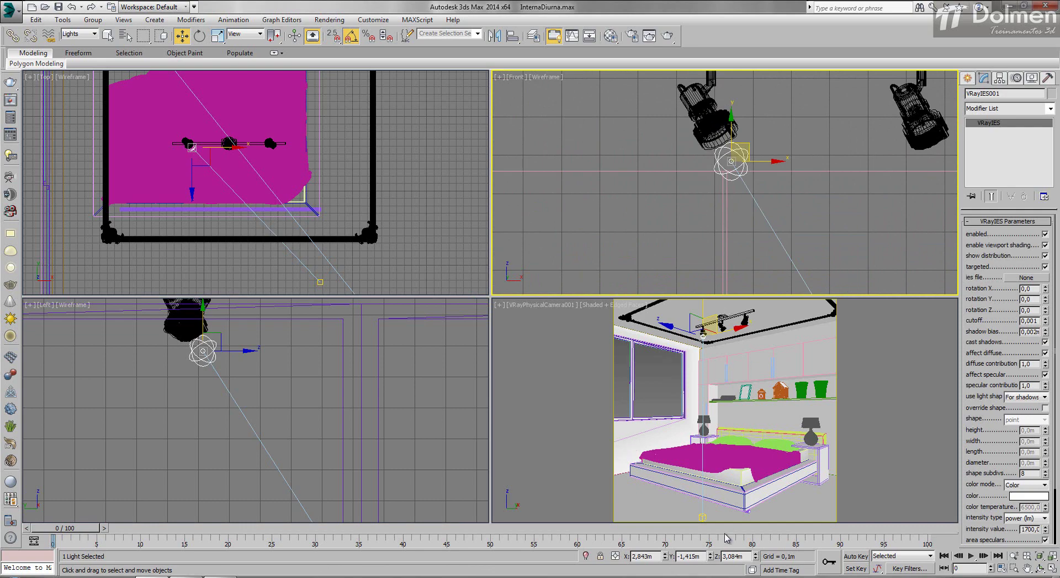
pyautogui.click(1027, 277)
pyautogui.click(228, 46)
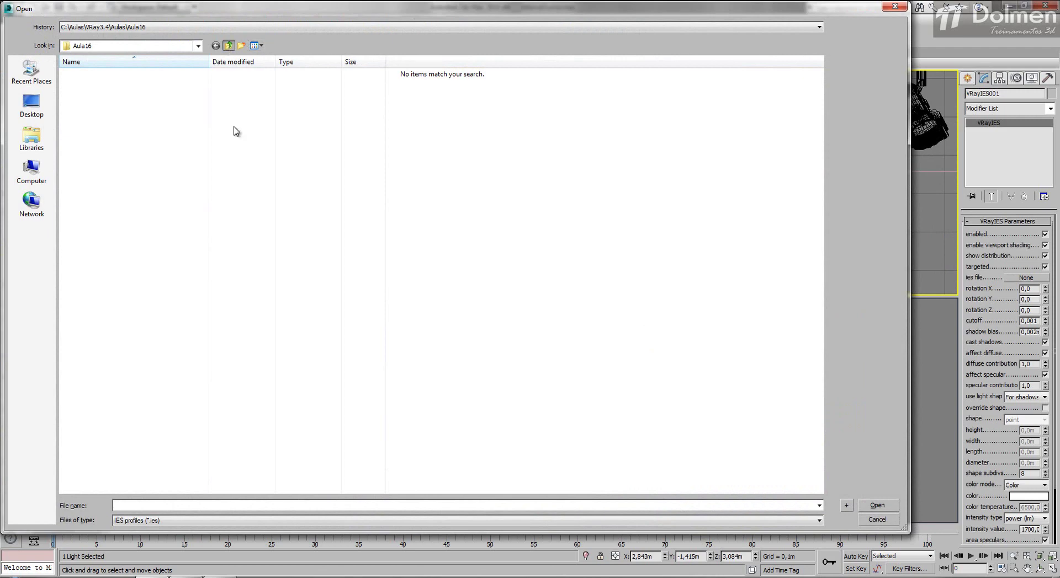
# Search the lesson folders Aula08 to Aula11 for IES profiles
pyautogui.scroll(3, 800, 326)
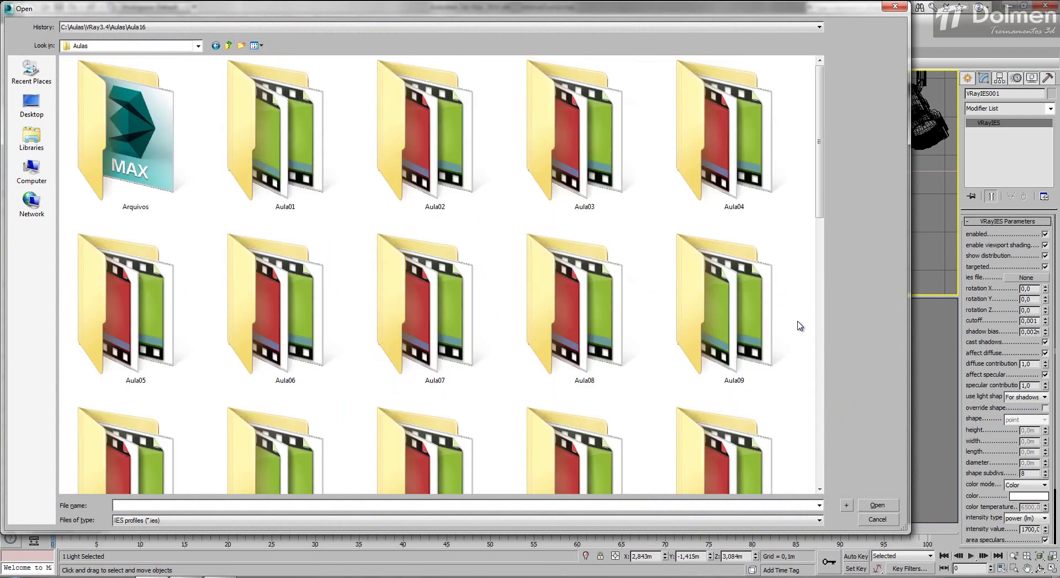
pyautogui.doubleClick(746, 296)
pyautogui.click(229, 46)
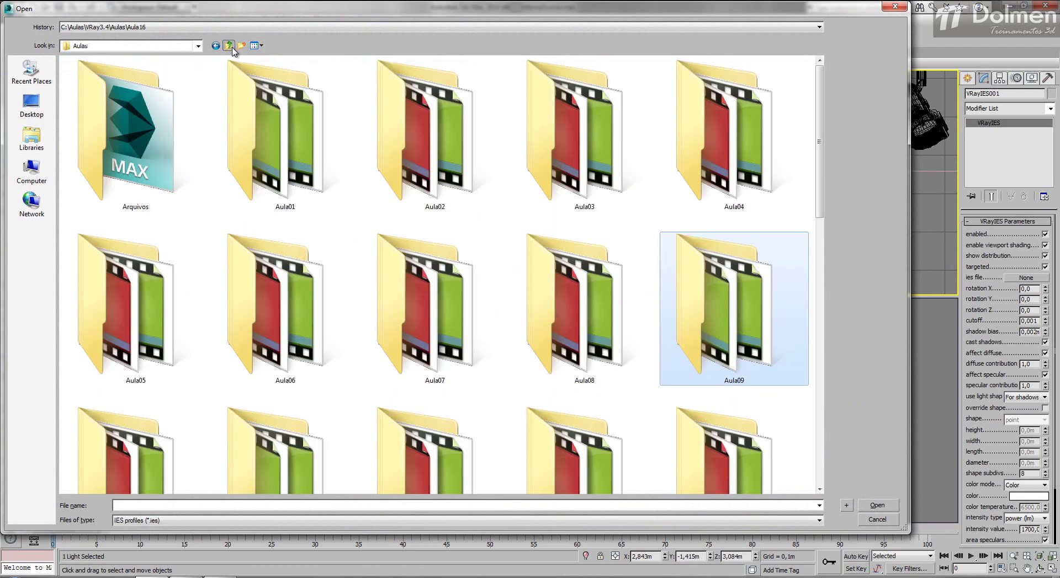
pyautogui.doubleClick(546, 300)
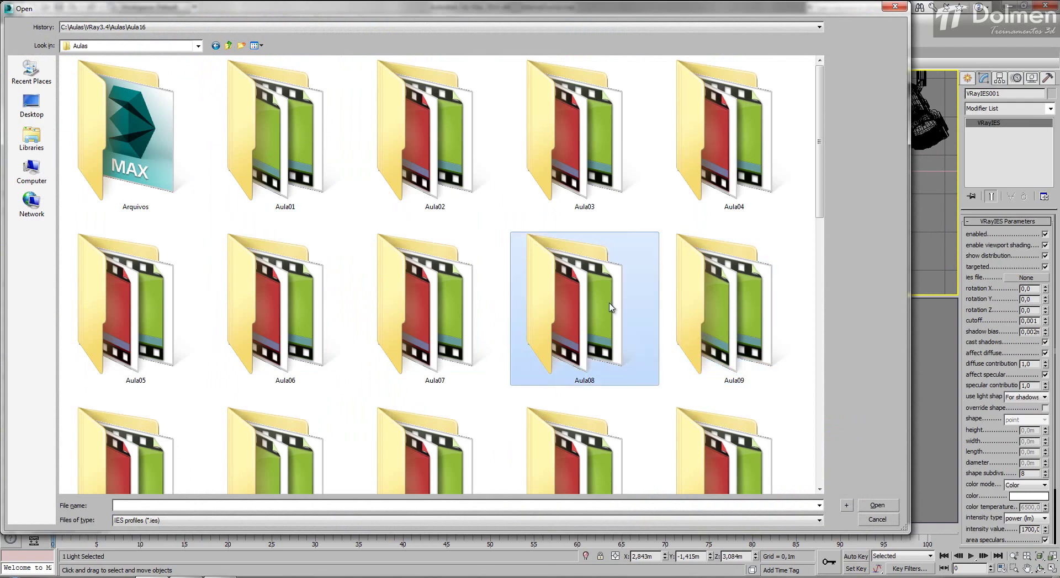
pyautogui.click(229, 46)
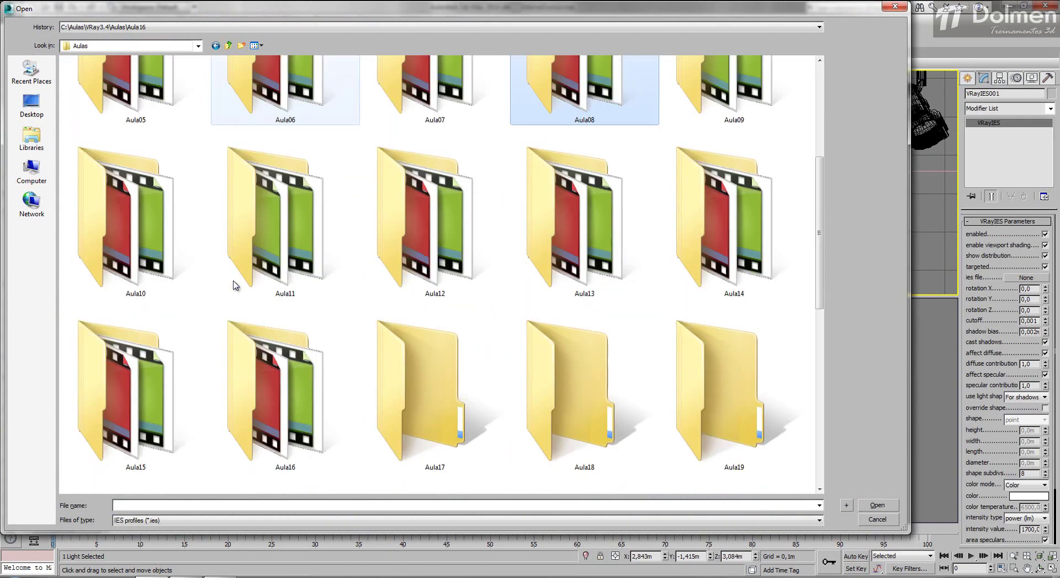
pyautogui.doubleClick(94, 245)
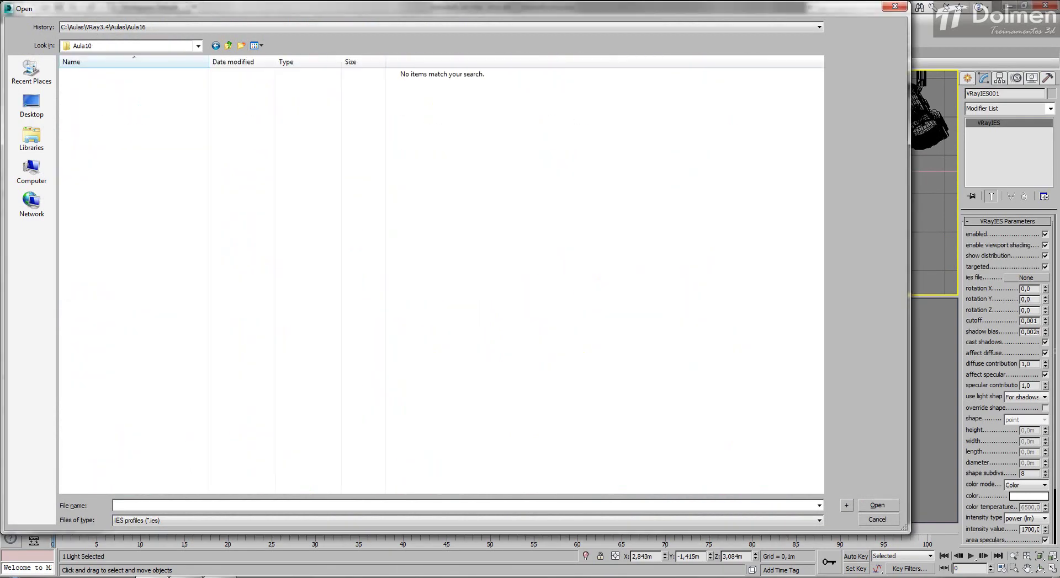
pyautogui.click(229, 46)
pyautogui.doubleClick(255, 417)
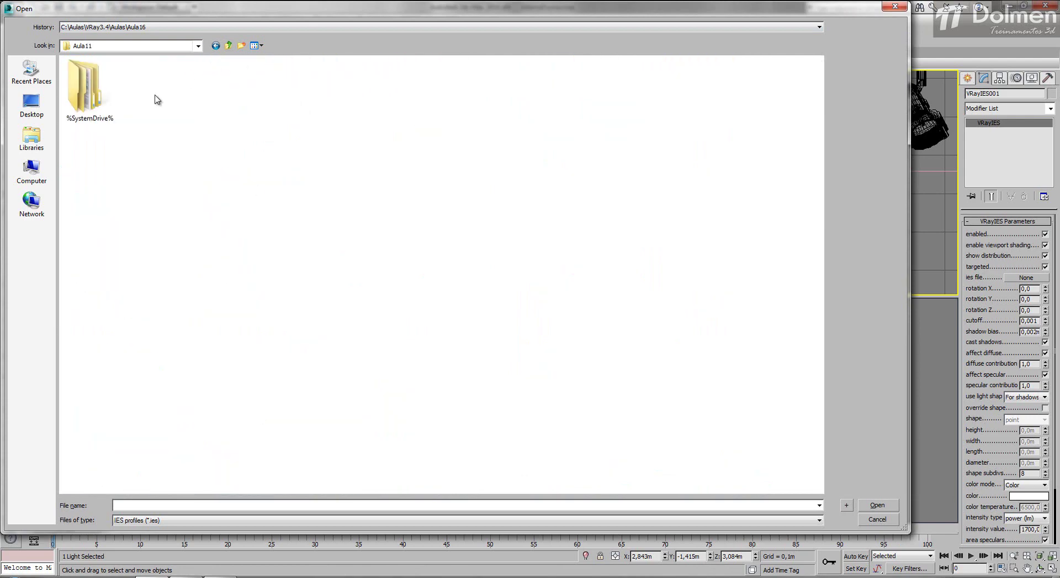
pyautogui.click(229, 46)
# Load the profile 1.ies from the Aula12 folder into the IES light
pyautogui.doubleClick(426, 430)
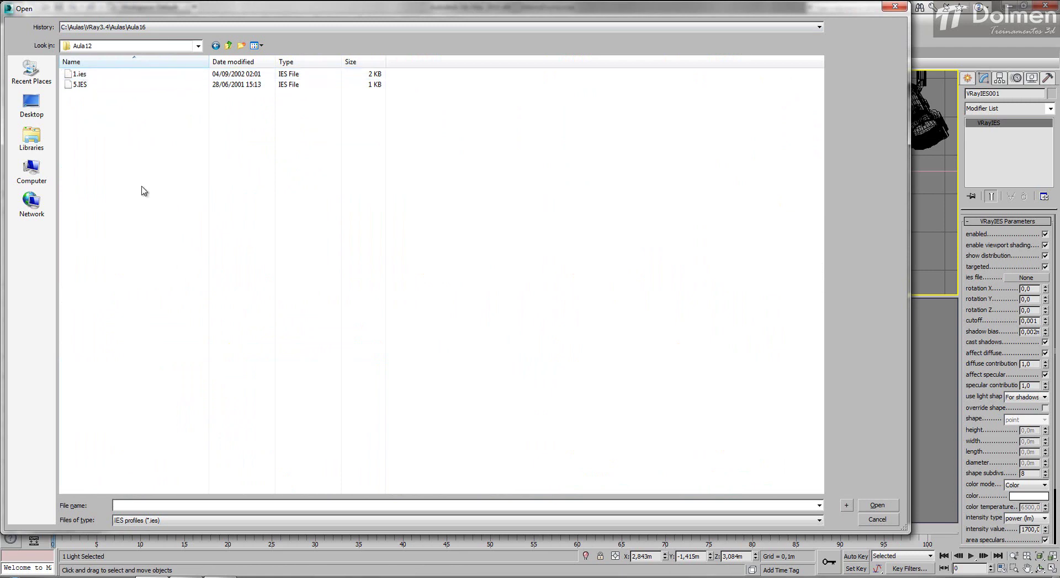
pyautogui.click(80, 74)
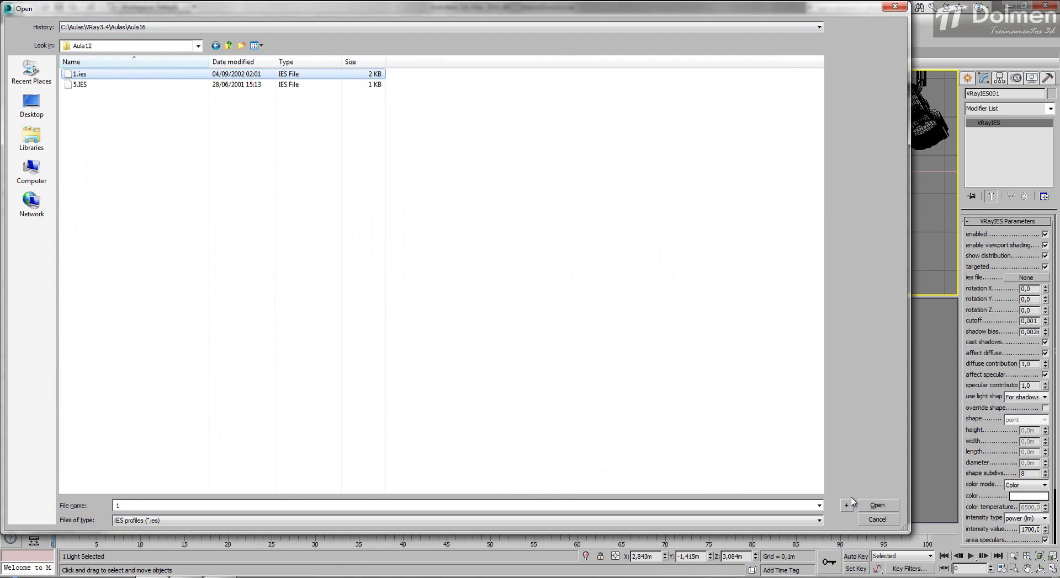
pyautogui.click(872, 506)
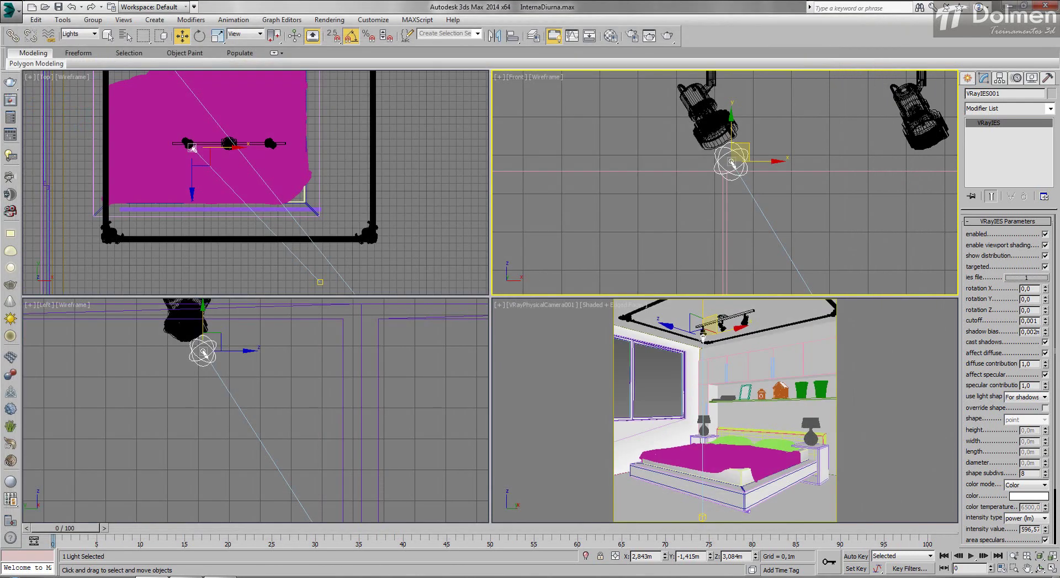
# Use the IES light's shape for illumination and shadows, and set its colour mode to Temperature with a value of 4500
pyautogui.click(1034, 398)
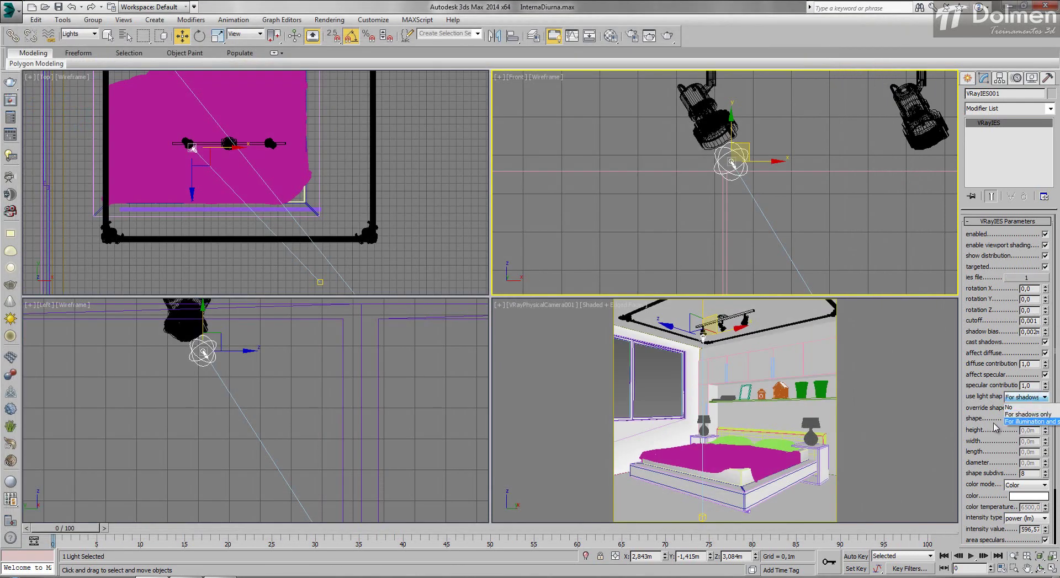
pyautogui.click(1030, 421)
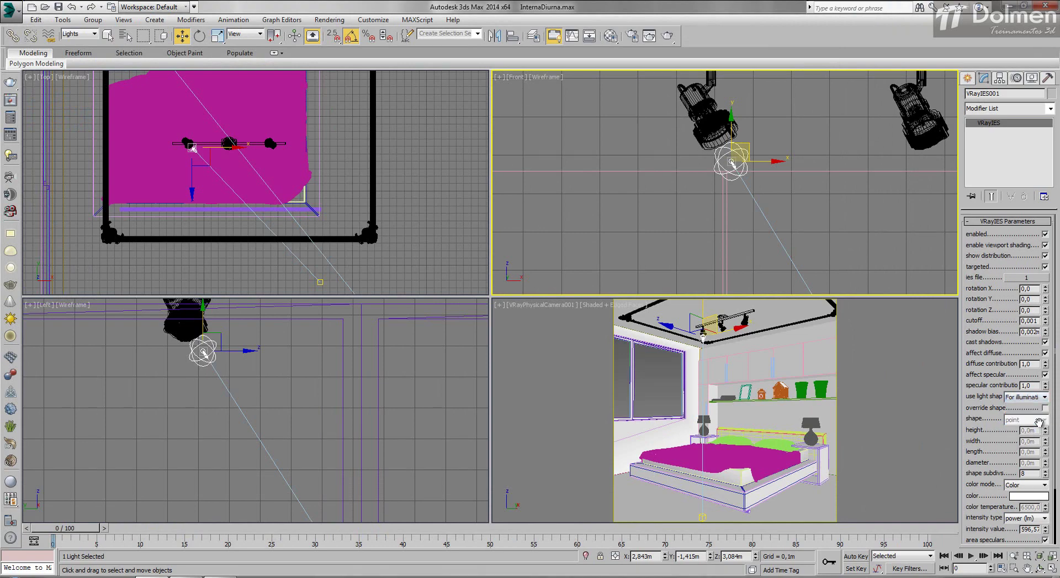
pyautogui.click(1034, 488)
pyautogui.click(1030, 496)
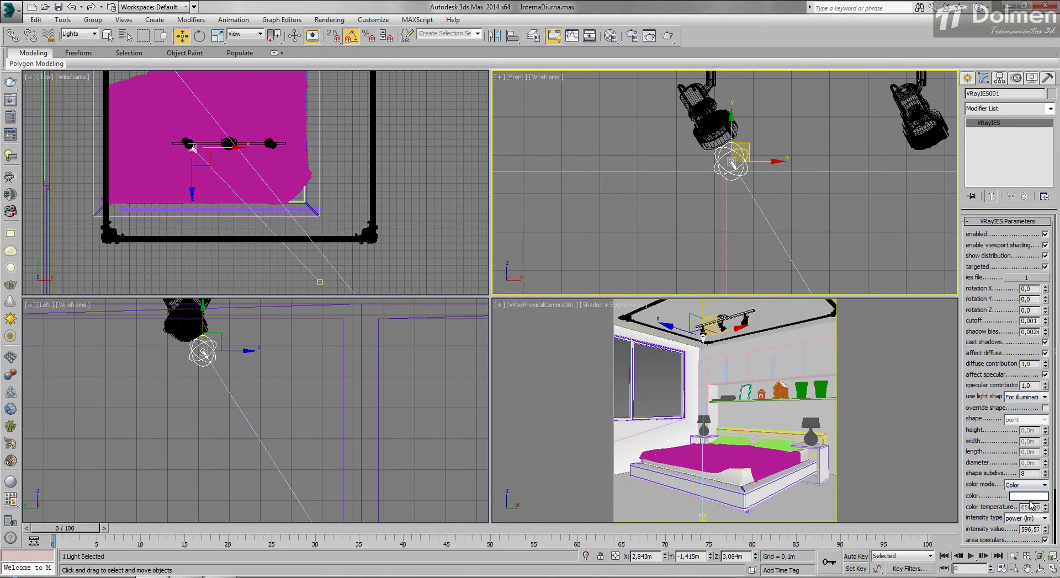
pyautogui.click(1030, 497)
pyautogui.click(1027, 490)
pyautogui.click(1024, 503)
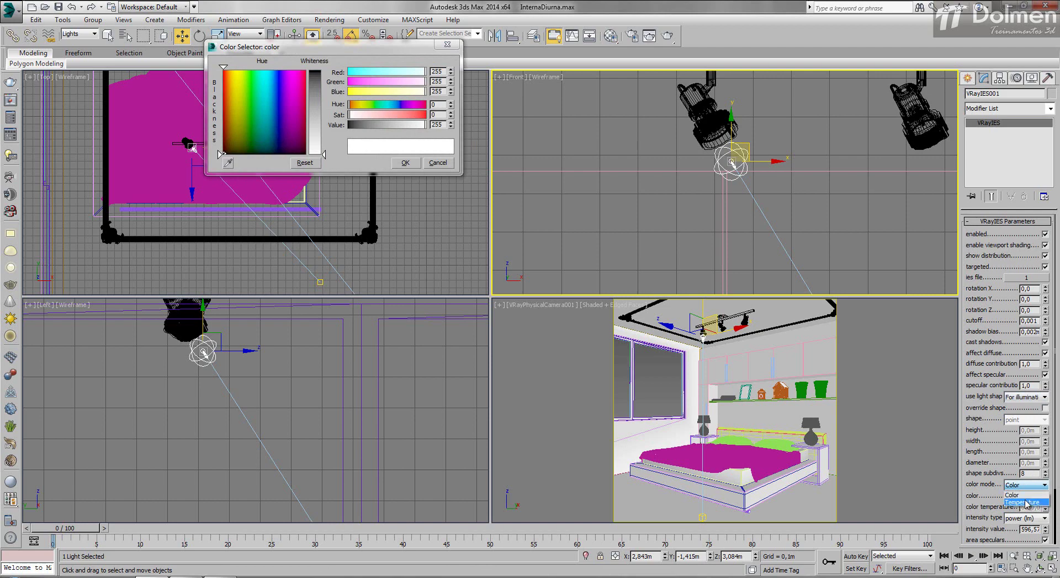
pyautogui.click(447, 44)
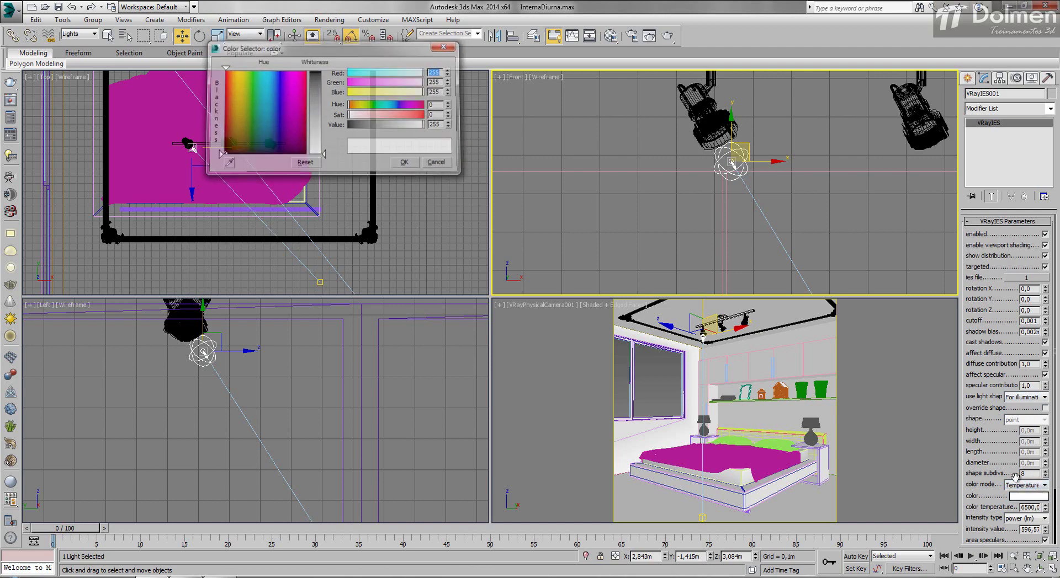
pyautogui.doubleClick(1030, 507)
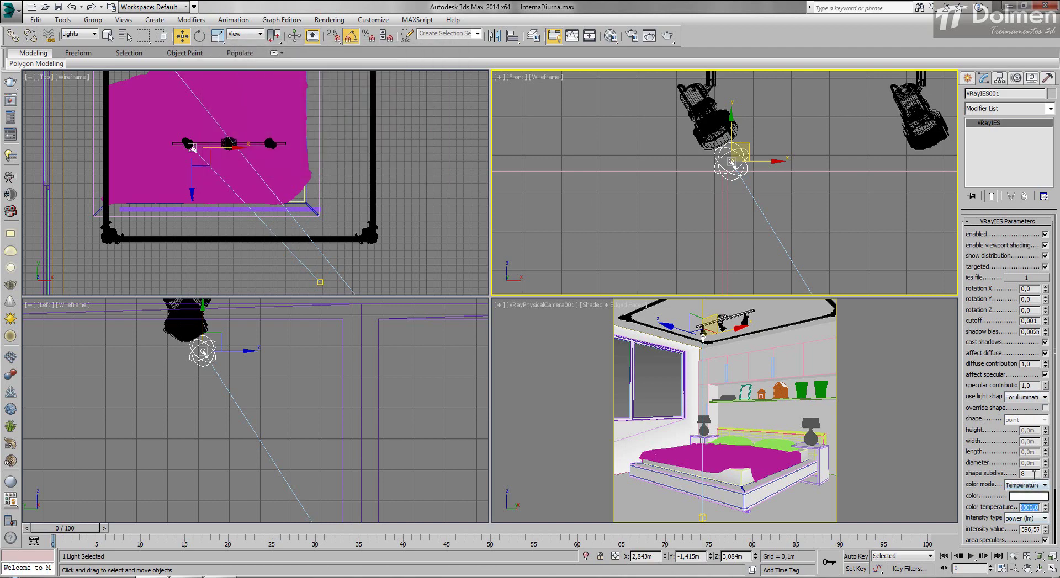
pyautogui.write('4500')
pyautogui.press('Return')
# Set the IES light's intensity to 2000 lm and start a test render of the camera view
pyautogui.scroll(-3, 976, 462)
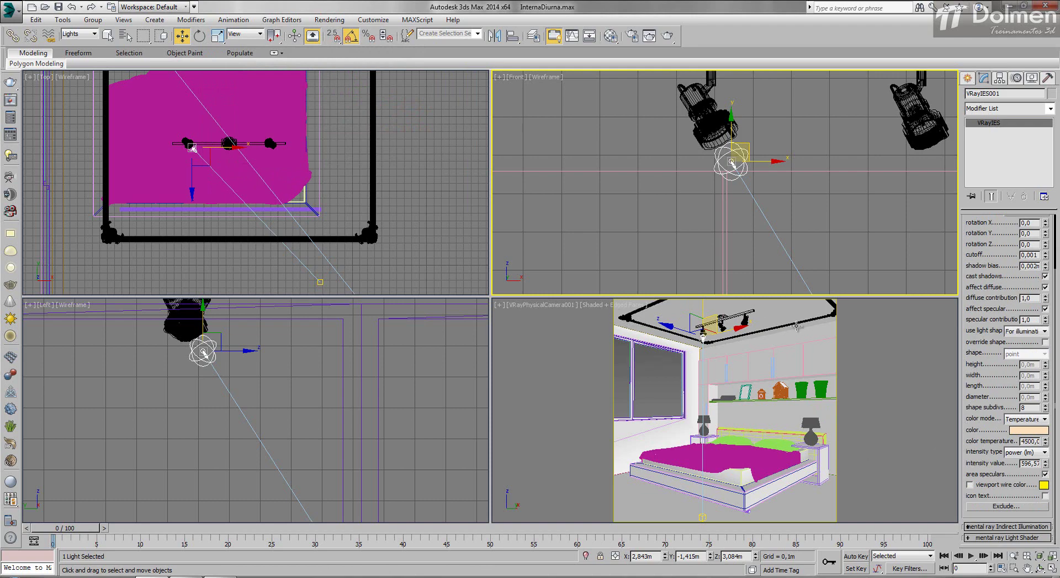
pyautogui.click(1028, 464)
pyautogui.rightClick(540, 416)
pyautogui.click(667, 36)
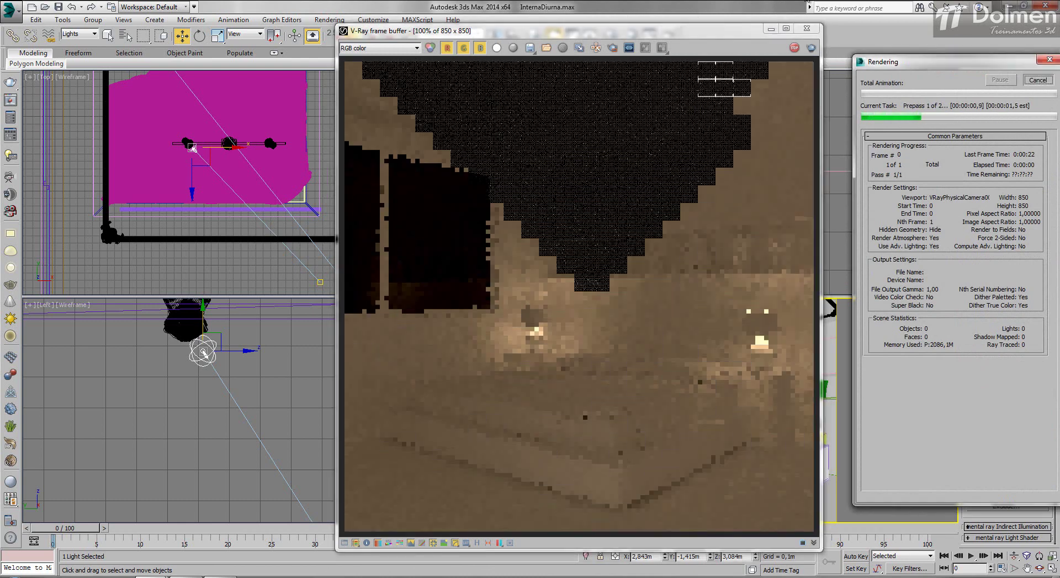
pyautogui.press('Escape')
pyautogui.click(806, 28)
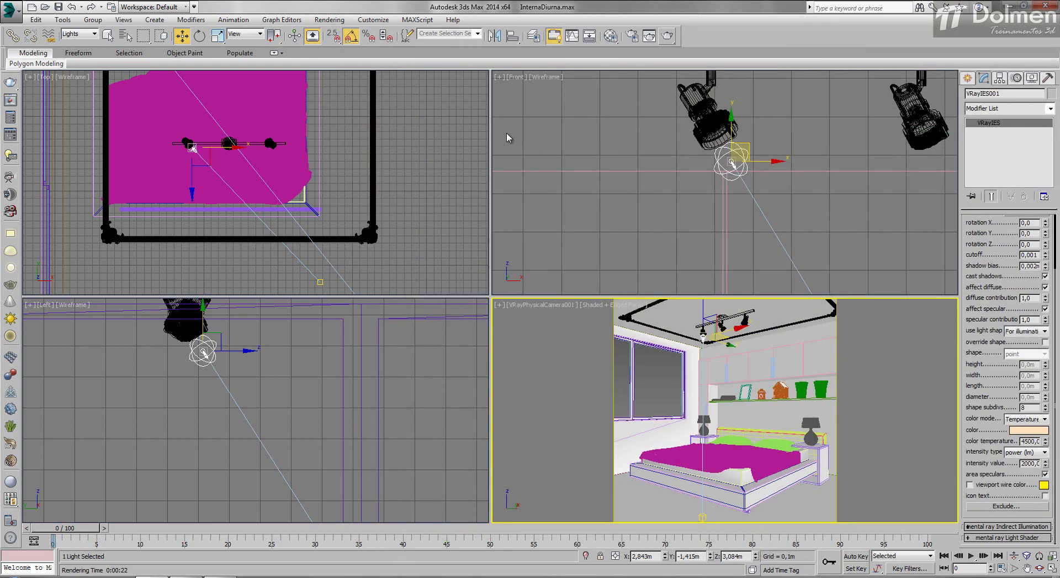
# Switch off the bedside lamp sphere lights and render the camera view to judge the IES light alone
pyautogui.rightClick(298, 286)
pyautogui.click(298, 287)
pyautogui.moveTo(298, 287); pyautogui.dragTo(304, 282, button='middle')
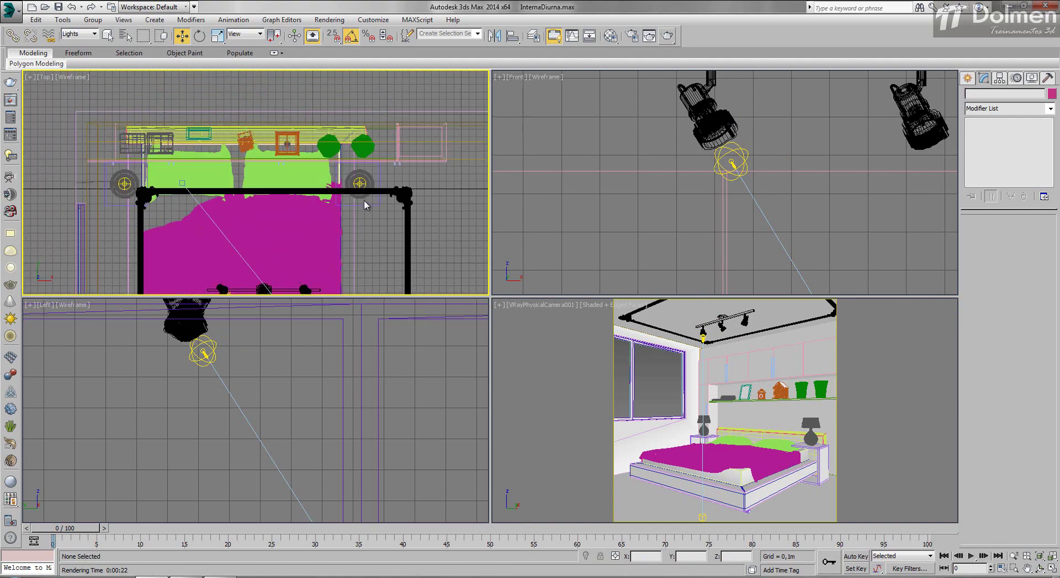
pyautogui.scroll(10, 364, 202)
pyautogui.click(349, 133)
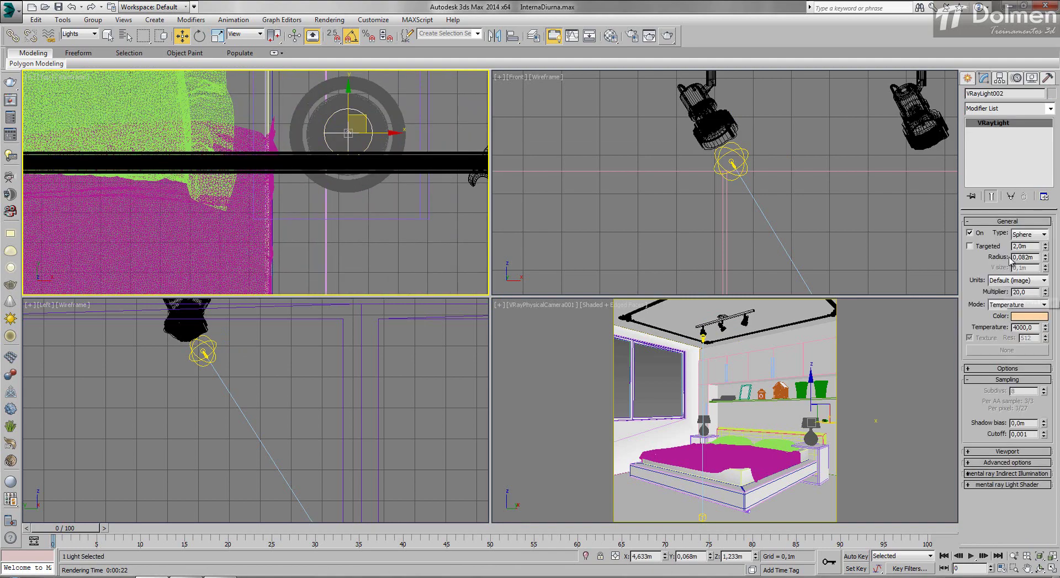
pyautogui.click(701, 419)
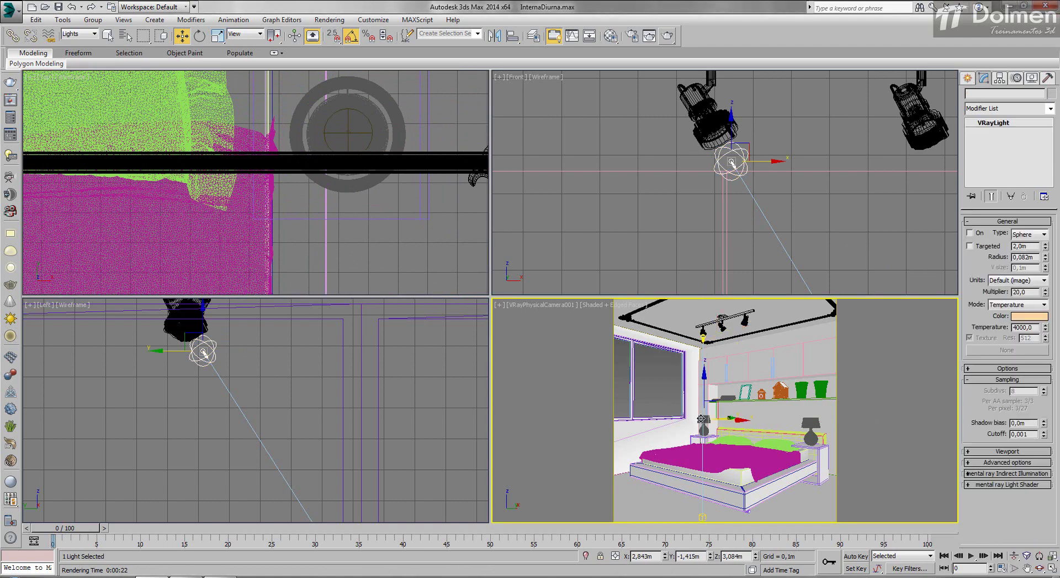
pyautogui.click(667, 36)
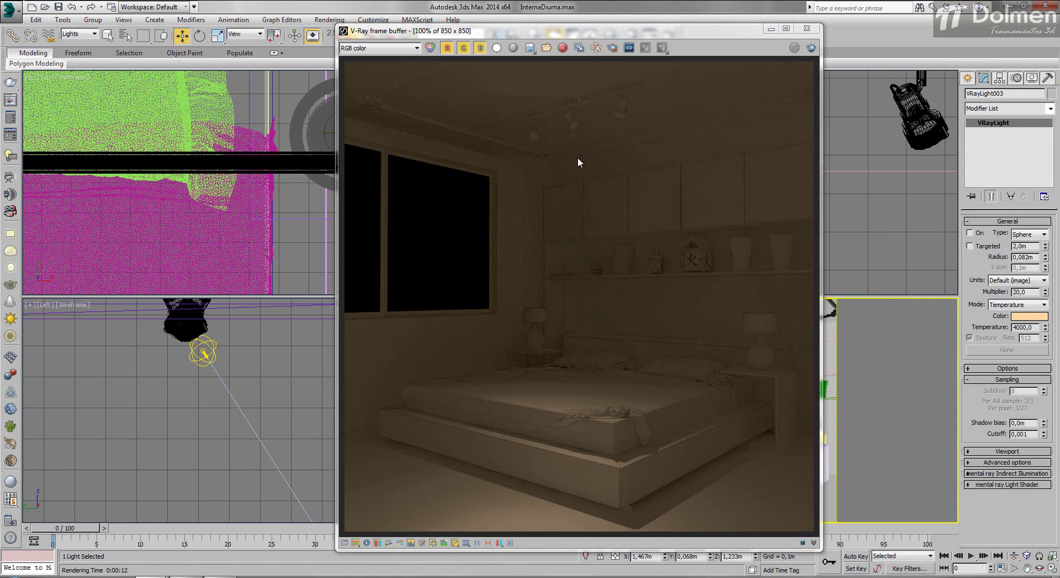
pyautogui.click(806, 28)
# Move the IES light's target in the top view onto the foot of the bed, near its corner
pyautogui.scroll(-10, 245, 156)
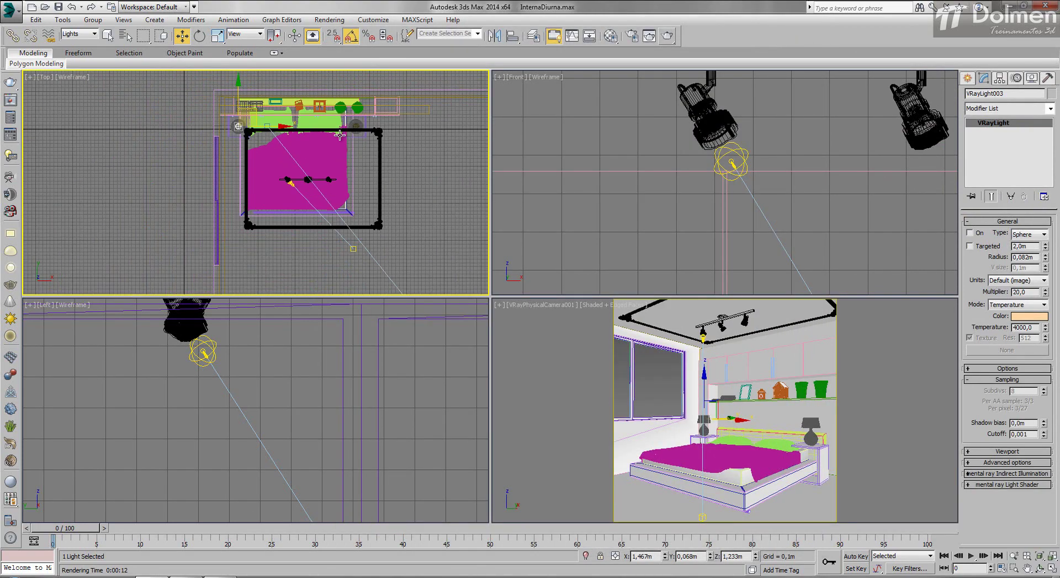
pyautogui.scroll(5, 346, 252)
pyautogui.click(381, 249)
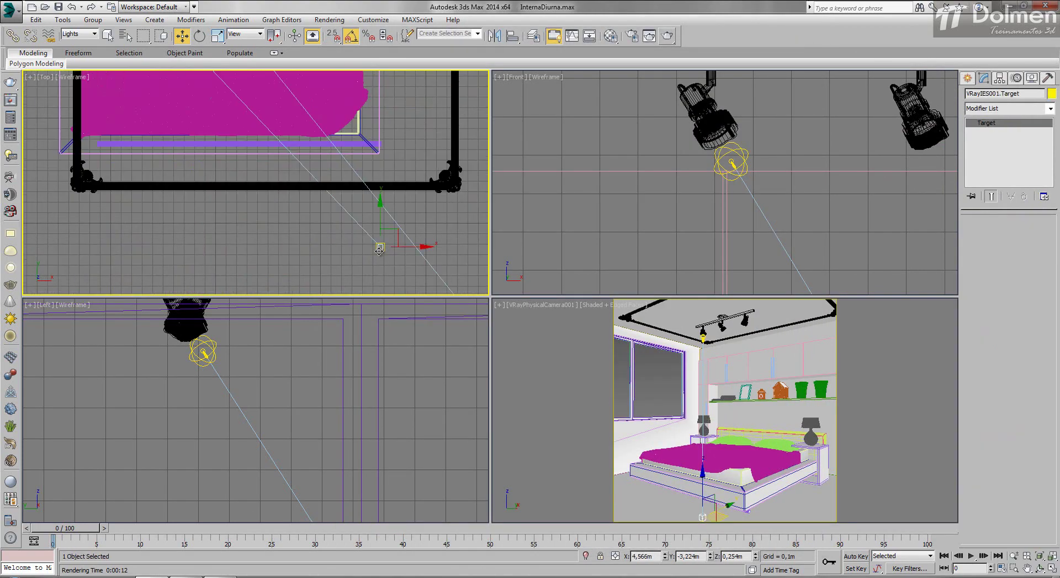
pyautogui.scroll(-3, 393, 245)
pyautogui.moveTo(393, 233); pyautogui.dragTo(349, 185)
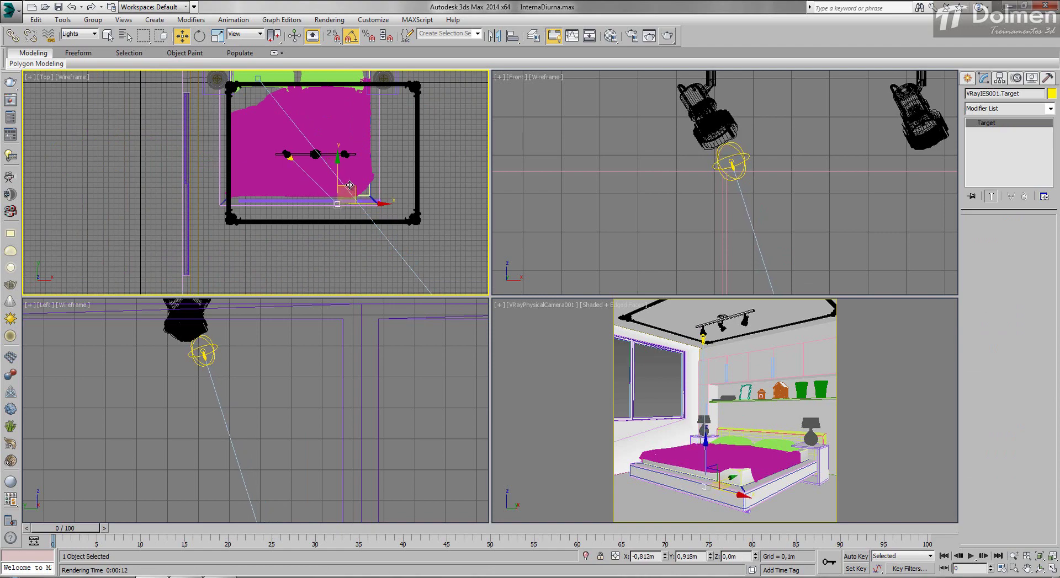
# Clone the IES light together with its target as one instance at the track's middle spotlight
pyautogui.click(303, 171)
pyautogui.scroll(4, 305, 168)
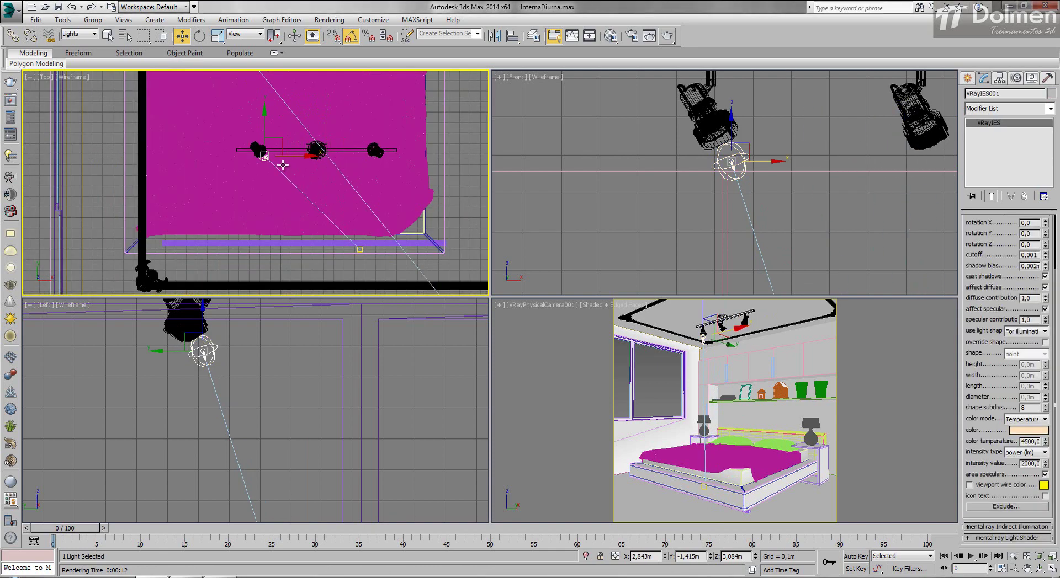
pyautogui.keyDown('shift'); pyautogui.moveTo(301, 156); pyautogui.dragTo(321, 158); pyautogui.keyUp('shift')
pyautogui.press('Escape')
pyautogui.click(705, 371)
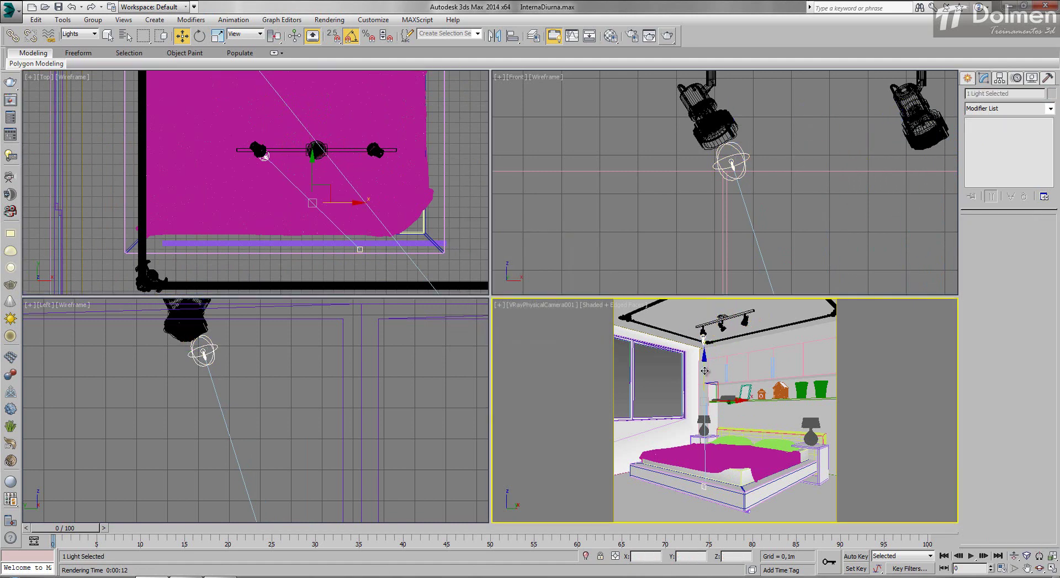
pyautogui.keyDown('shift'); pyautogui.moveTo(341, 199); pyautogui.dragTo(395, 204); pyautogui.keyUp('shift')
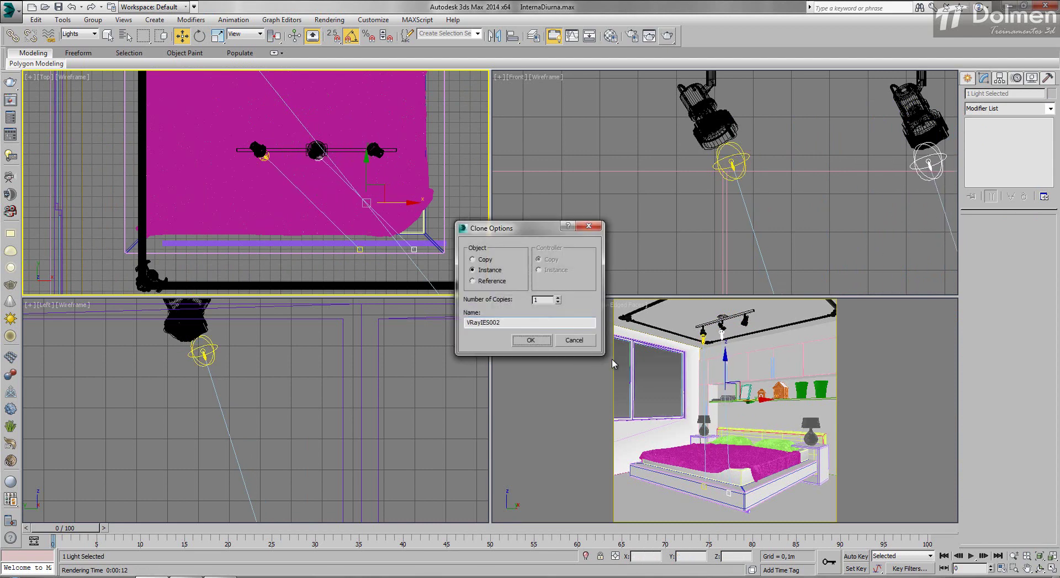
pyautogui.press('Return')
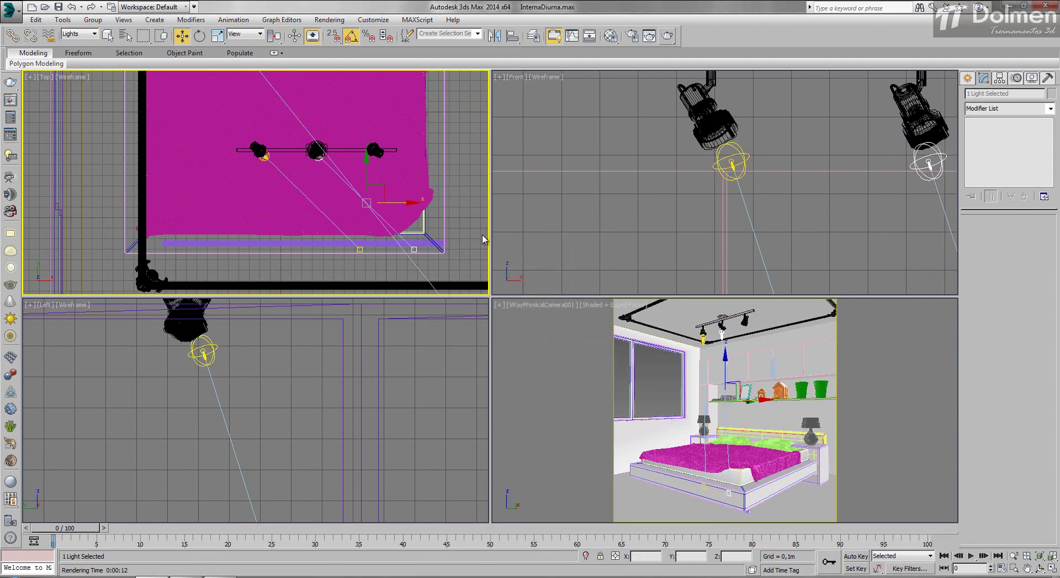
# Aim the second IES light's target toward the head of the bed and place the light at the middle spotlight's opening
pyautogui.moveTo(415, 250)
pyautogui.mouseDown()
pyautogui.moveTo(425, 233)
pyautogui.moveTo(411, 237)
pyautogui.mouseUp()
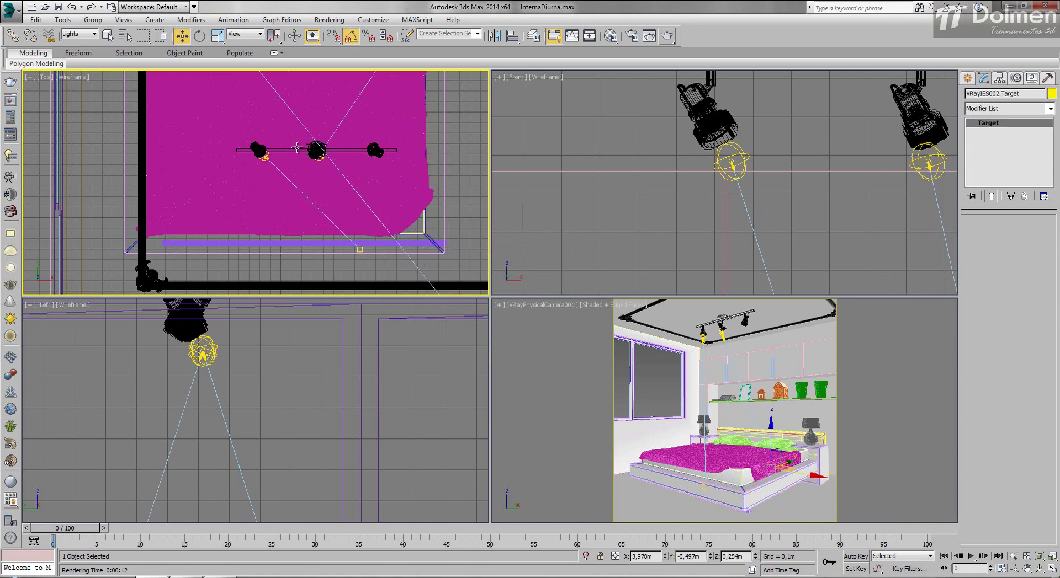
pyautogui.scroll(5, 299, 152)
pyautogui.click(366, 140)
pyautogui.moveTo(366, 139)
pyautogui.mouseDown()
pyautogui.moveTo(374, 113)
pyautogui.moveTo(375, 128)
pyautogui.mouseUp()
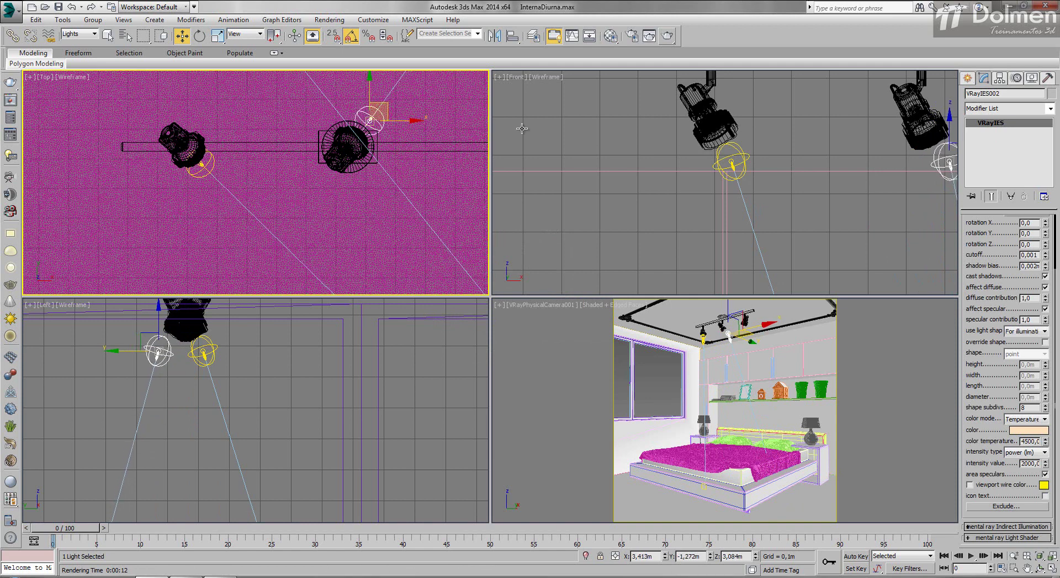
pyautogui.moveTo(883, 154); pyautogui.dragTo(725, 168, button='middle')
pyautogui.moveTo(811, 164); pyautogui.dragTo(802, 173)
pyautogui.scroll(-8, 303, 255)
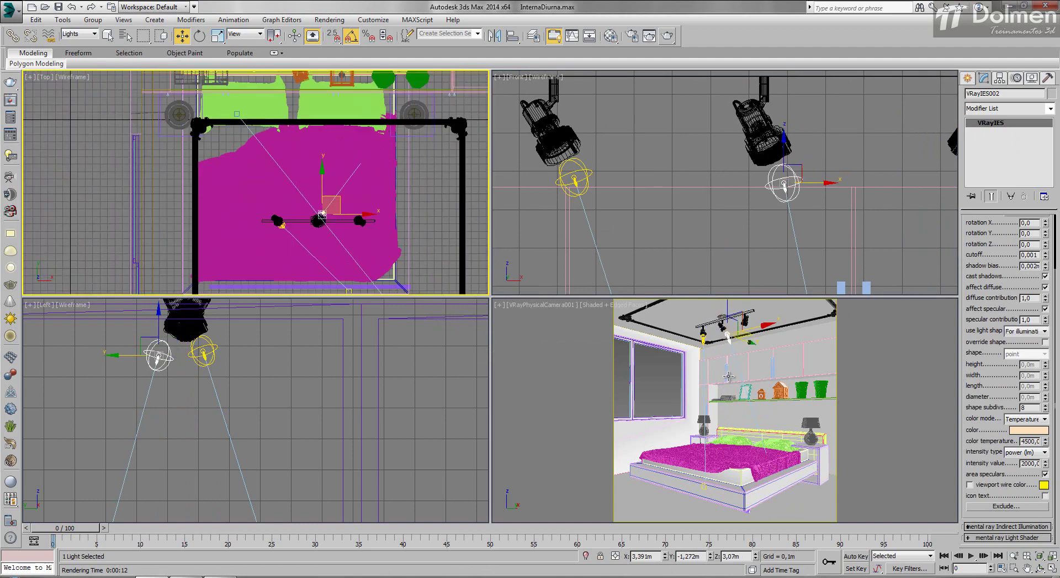
pyautogui.click(773, 476)
pyautogui.click(781, 468)
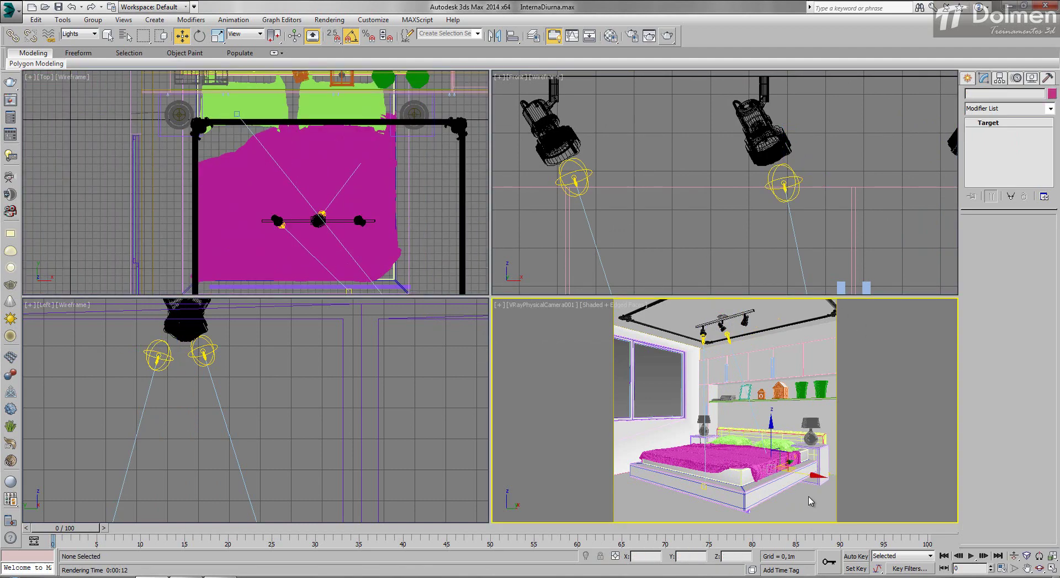
pyautogui.moveTo(385, 143); pyautogui.dragTo(407, 119)
pyautogui.rightClick(407, 119)
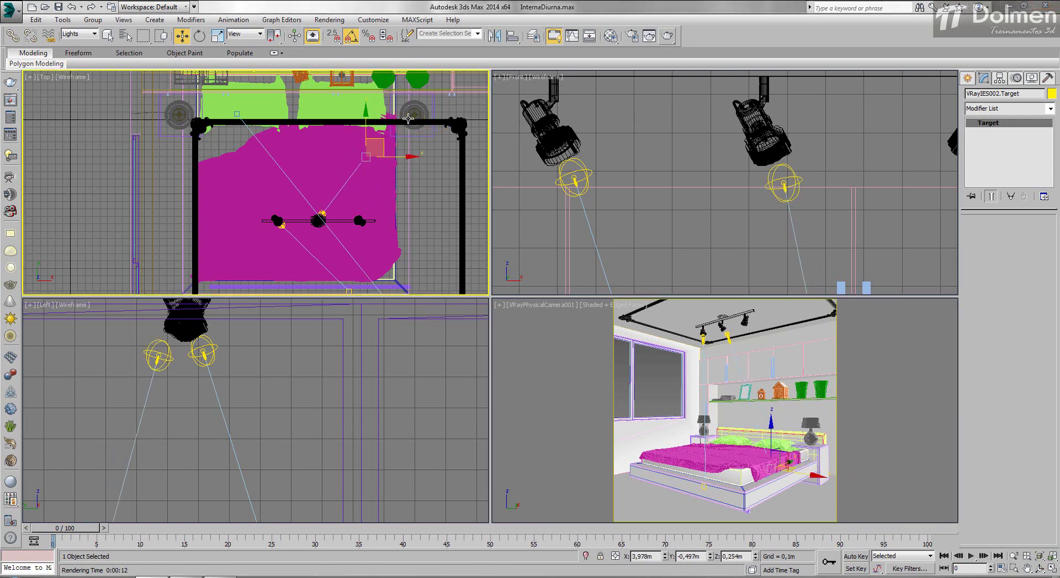
# Fine-tune the second IES light's position in the front and top views to match the middle spotlight head
pyautogui.click(784, 180)
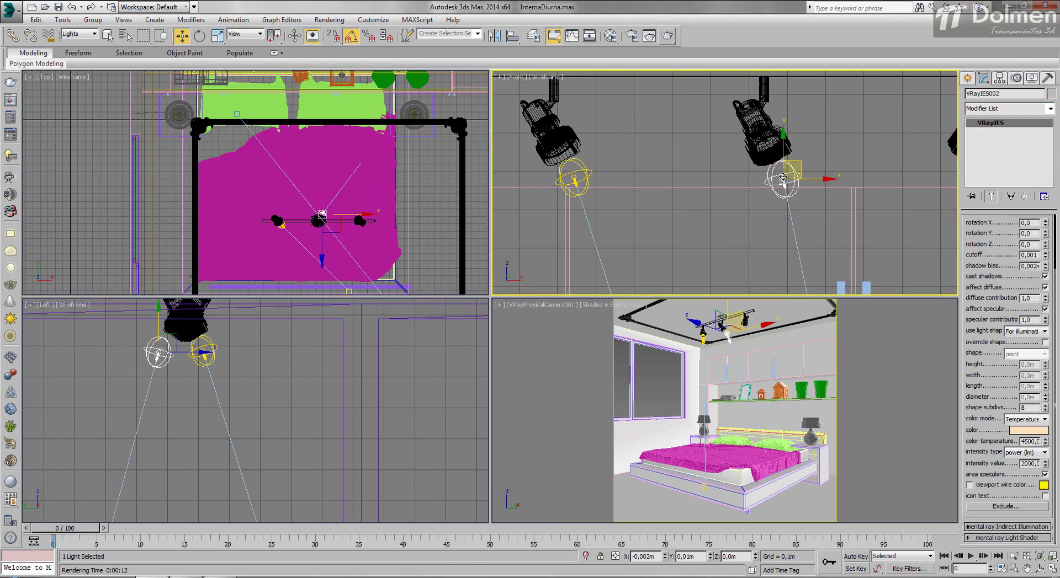
pyautogui.scroll(8, 312, 190)
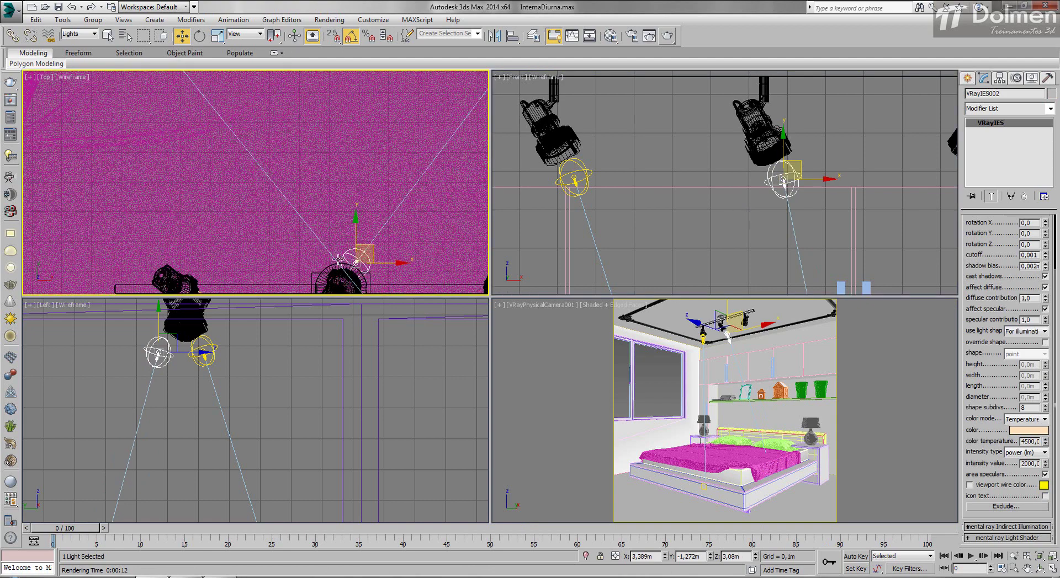
pyautogui.moveTo(374, 248); pyautogui.dragTo(378, 252)
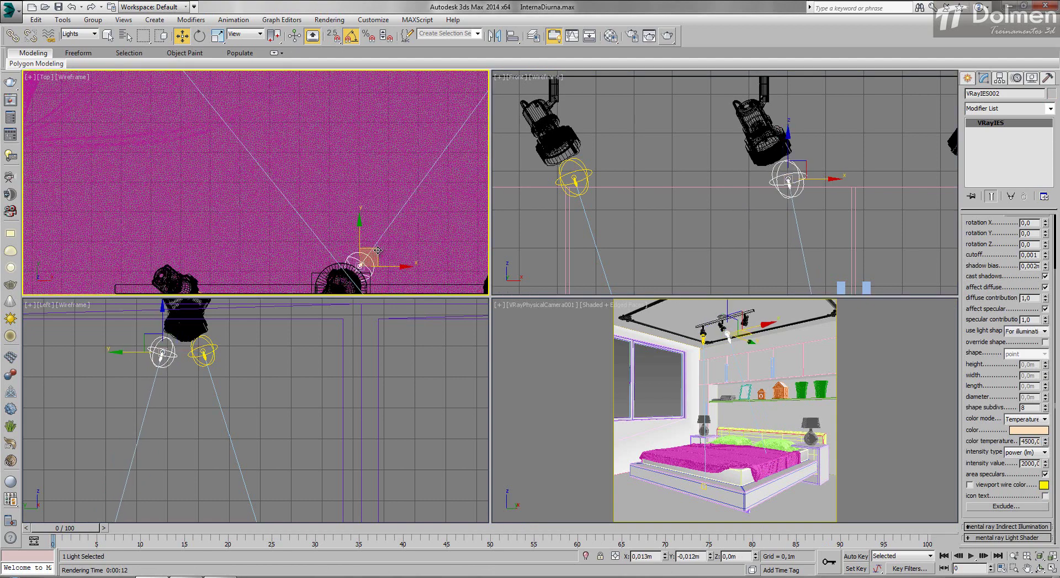
# Render the camera view to check the lighting from the two IES spotlights
pyautogui.rightClick(682, 407)
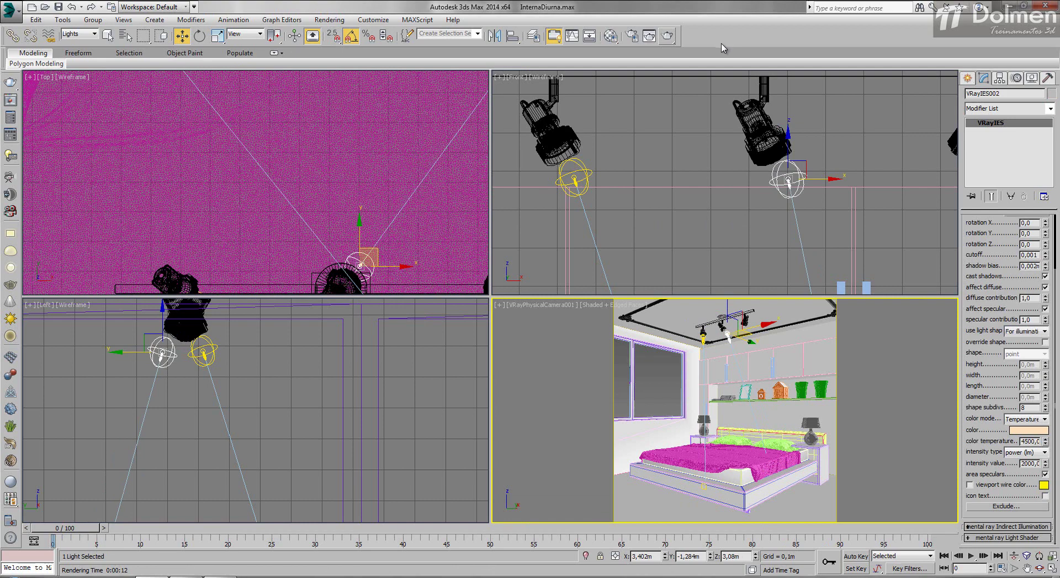
pyautogui.click(669, 37)
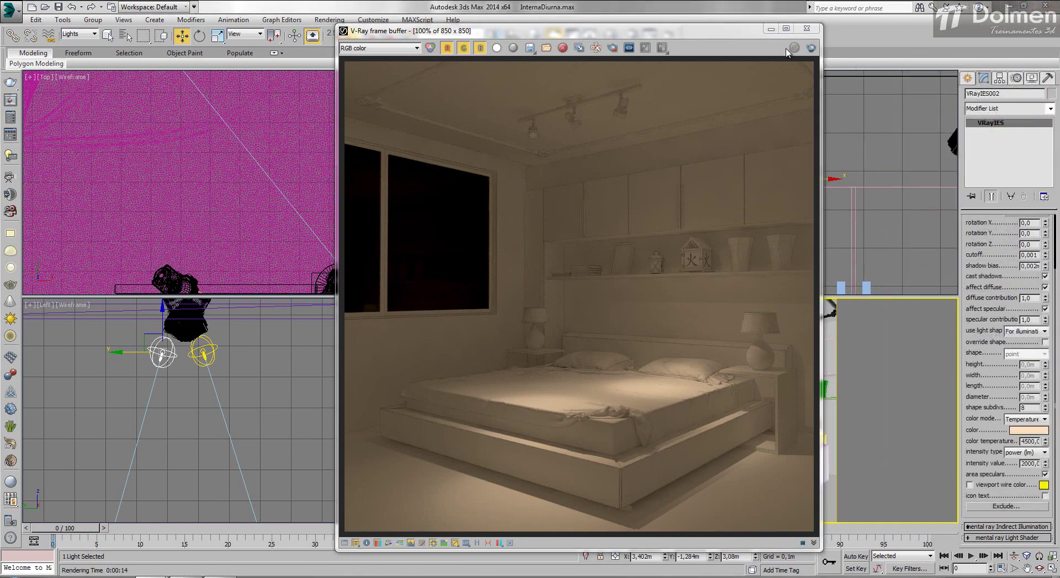
pyautogui.click(806, 28)
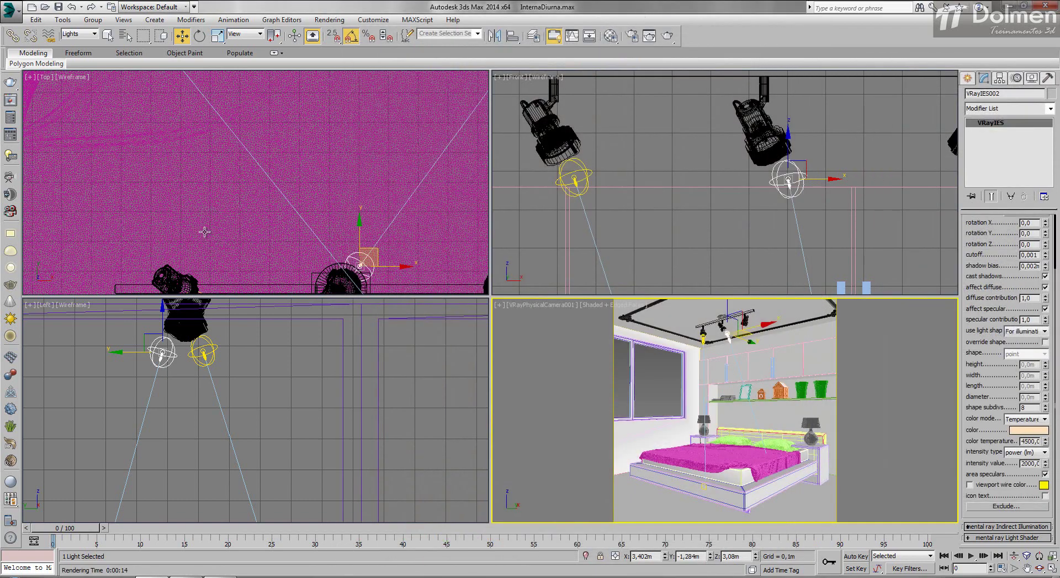
# Clone the second IES light with its target as an instance beside the third spotlight, and select the new target
pyautogui.scroll(-6, 255, 194)
pyautogui.click(329, 184)
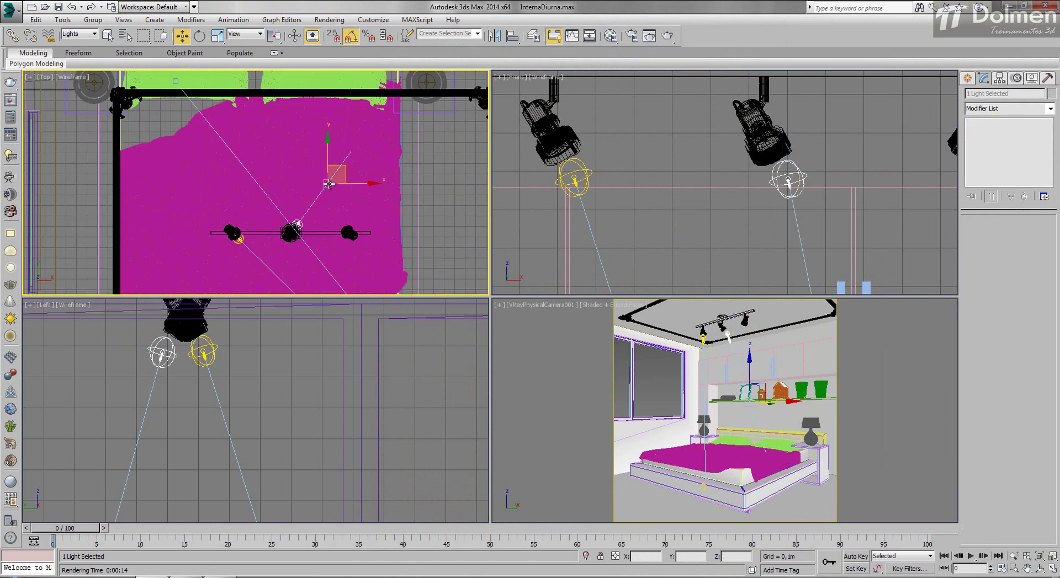
pyautogui.keyDown('shift'); pyautogui.moveTo(350, 179); pyautogui.dragTo(398, 184); pyautogui.keyUp('shift')
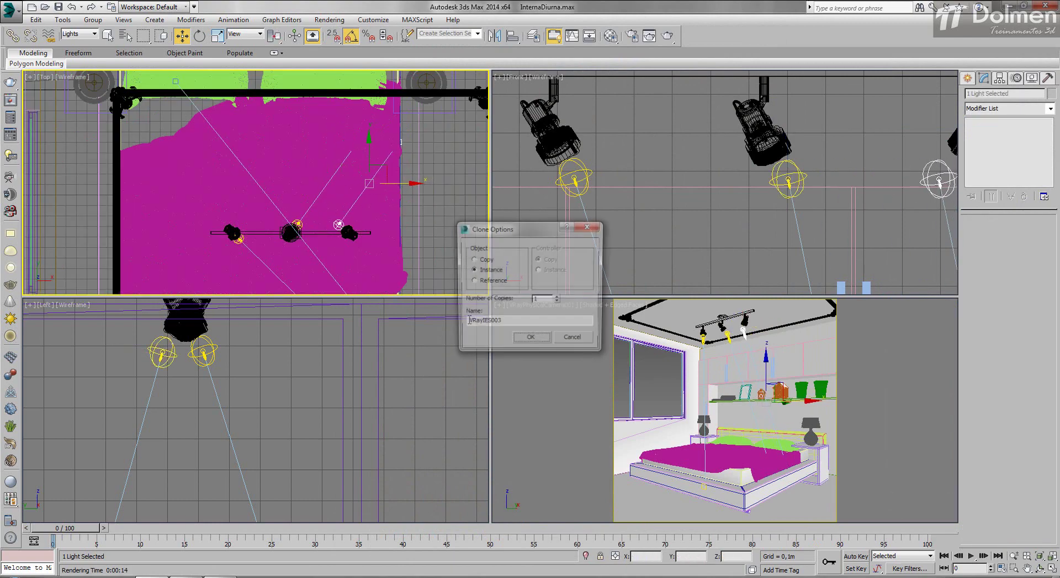
pyautogui.click(531, 340)
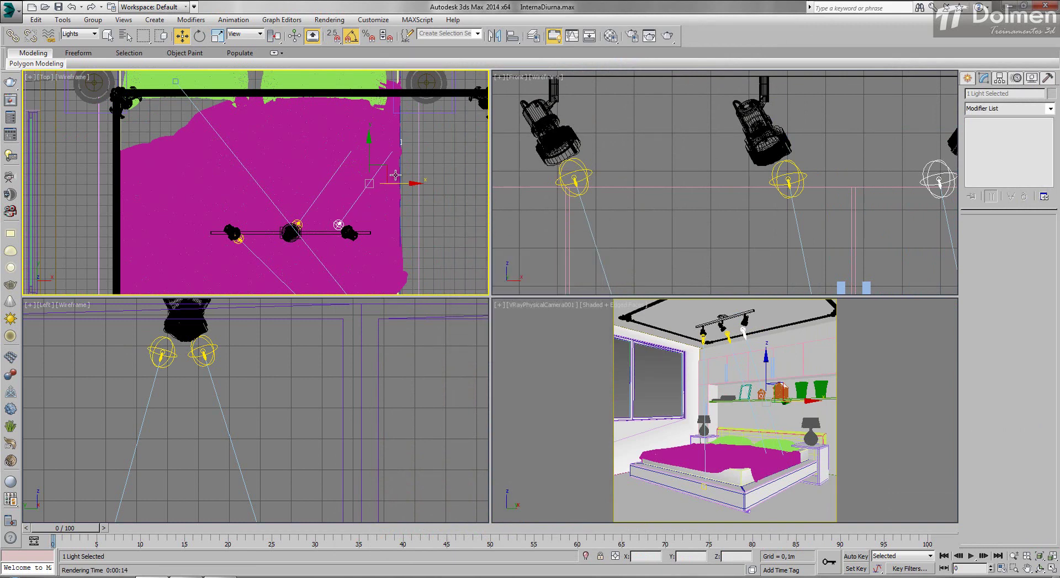
pyautogui.click(400, 141)
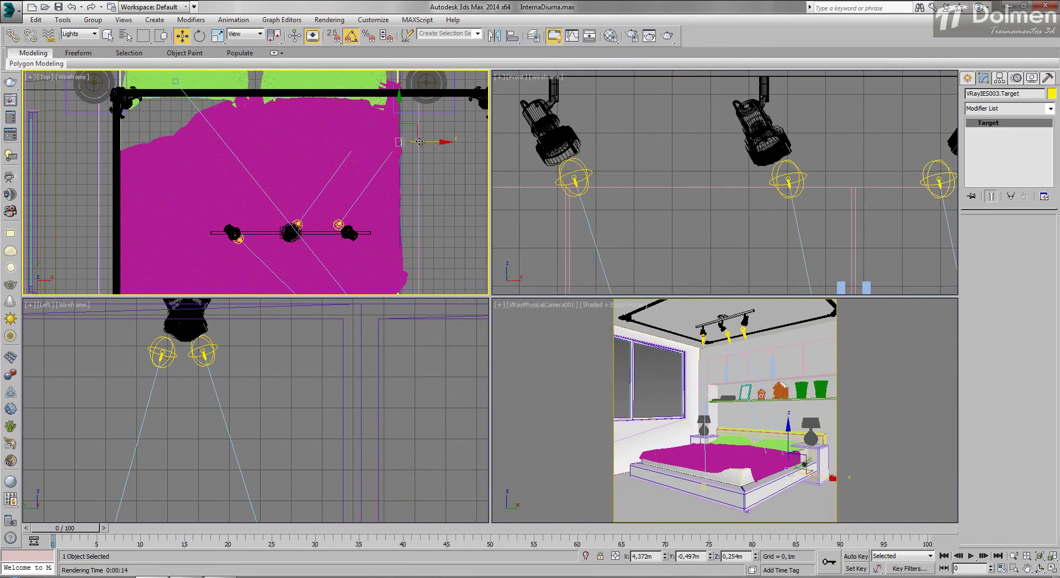
# Aim the third IES light's target across the bed toward its opposite side and align the light with the third spotlight's opening
pyautogui.moveTo(419, 142); pyautogui.dragTo(260, 137)
pyautogui.moveTo(839, 201); pyautogui.dragTo(755, 203, button='middle')
pyautogui.click(869, 174)
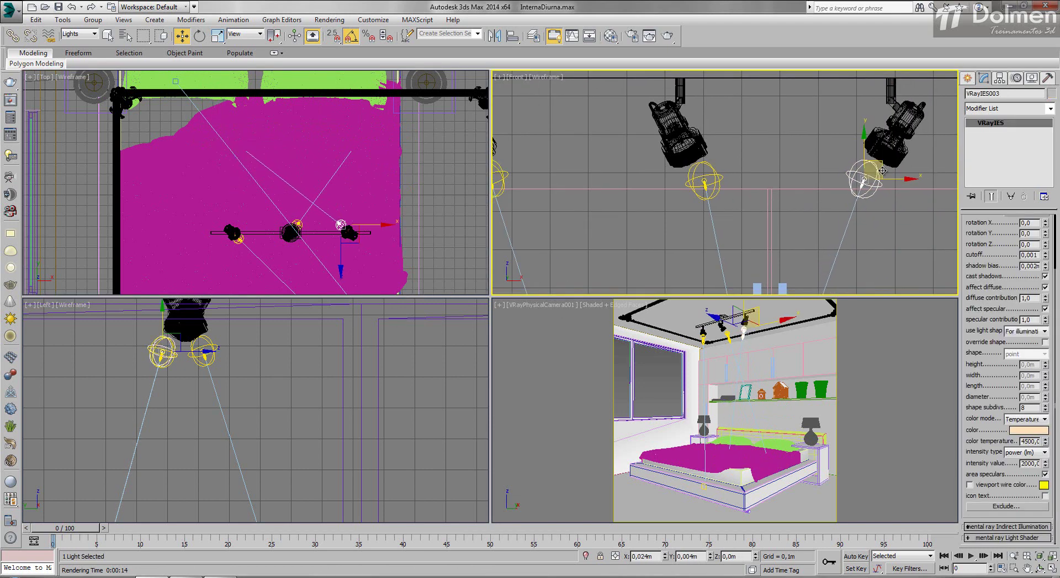
pyautogui.moveTo(882, 171); pyautogui.dragTo(886, 171)
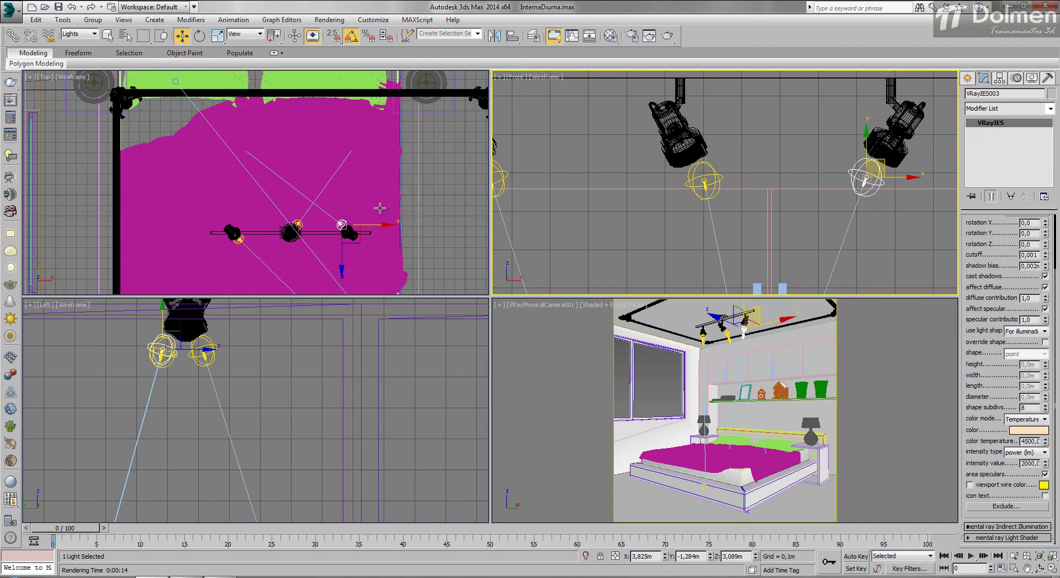
# Render the camera view to check the lighting from all three IES spotlights
pyautogui.rightClick(604, 446)
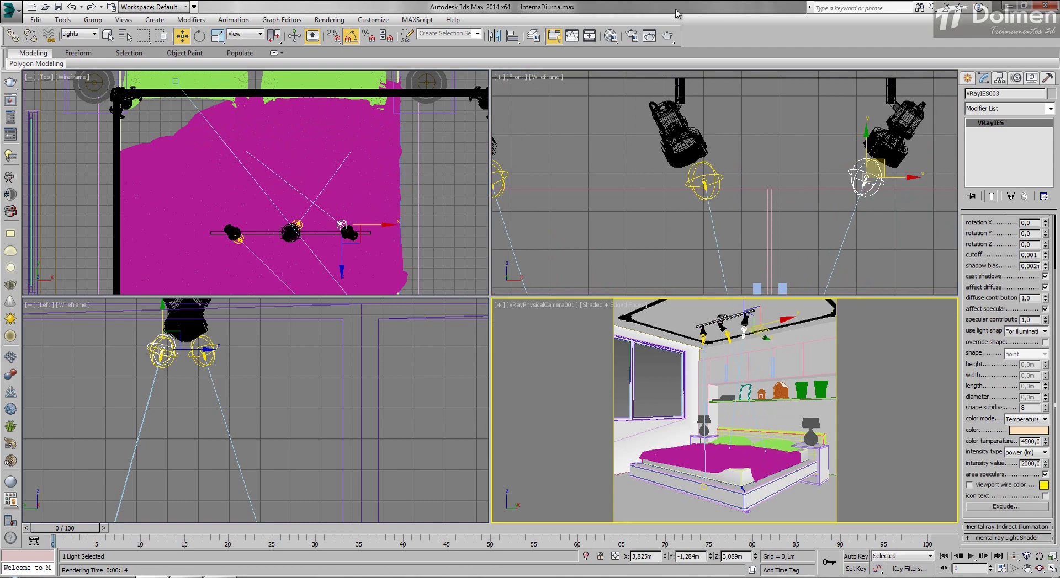
pyautogui.click(667, 36)
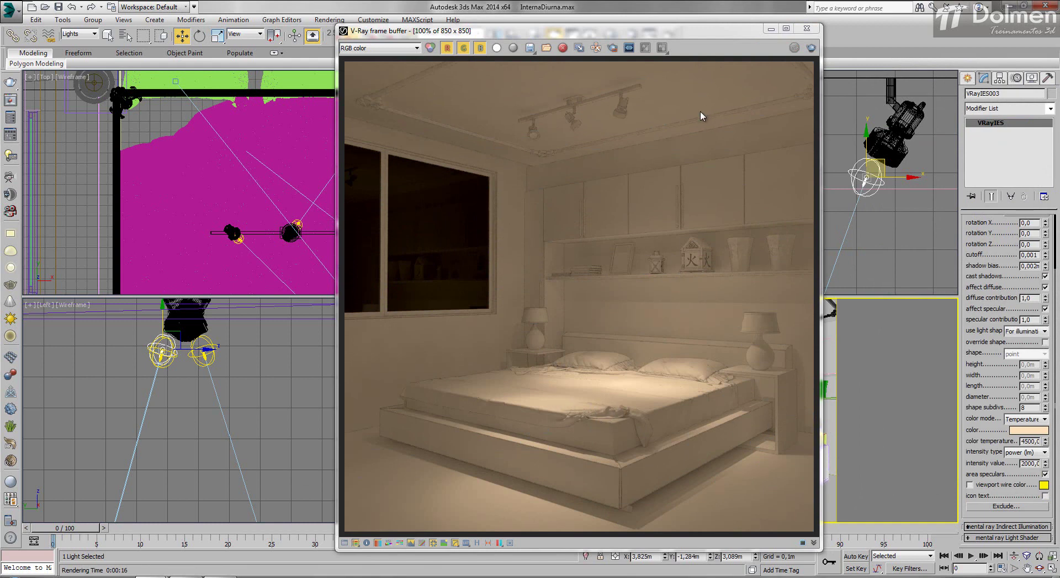
pyautogui.click(806, 29)
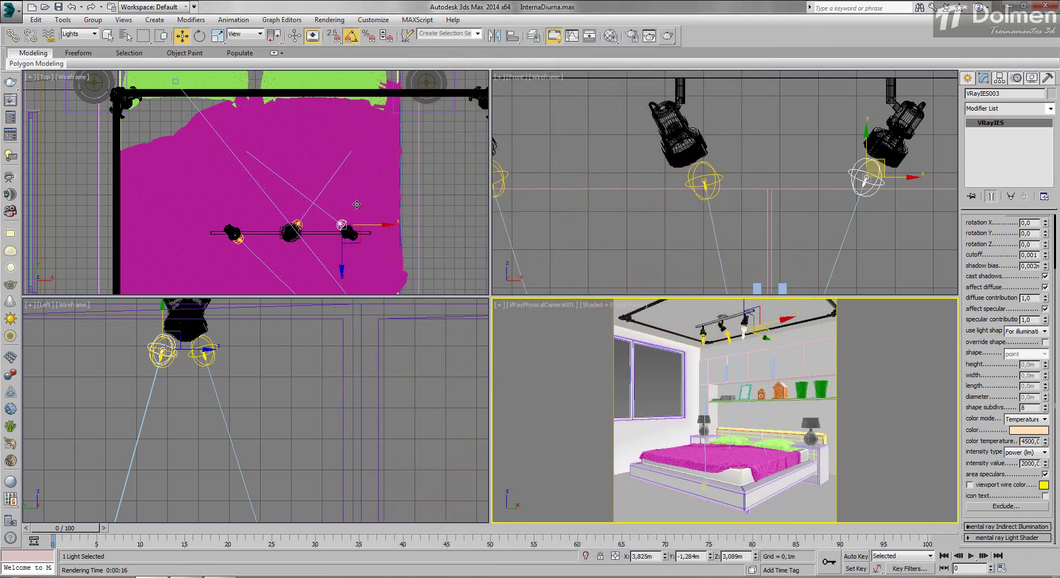
# Create a V-Ray plane light in the front view spanning the bed wall, about 2,565 m half-length by 1,654 m half-width, with multiplier 1,0
pyautogui.moveTo(358, 219); pyautogui.dragTo(360, 159, button='middle')
pyautogui.scroll(-5, 361, 159)
pyautogui.scroll(-8, 819, 148)
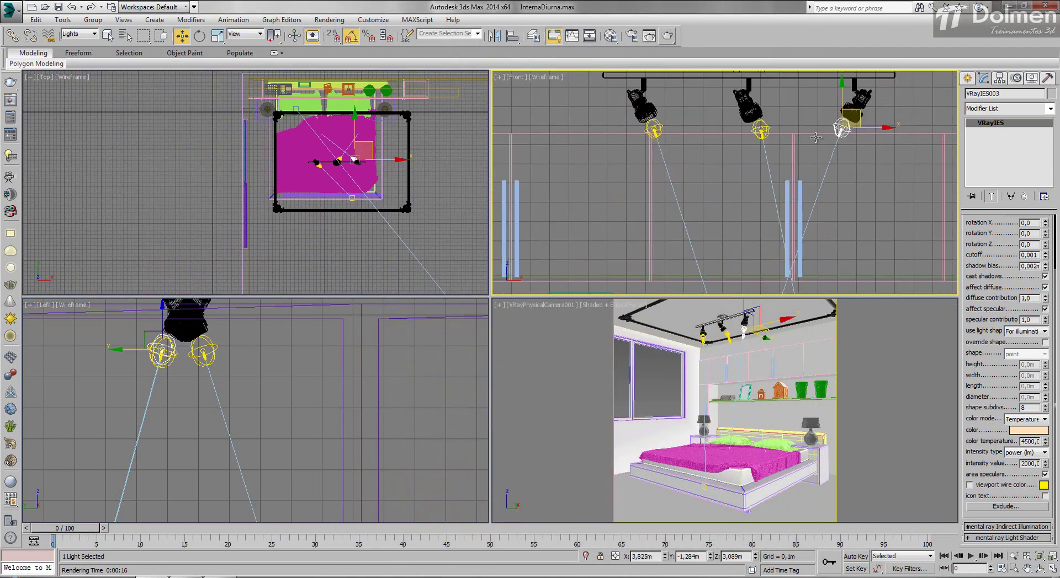
pyautogui.scroll(3, 818, 148)
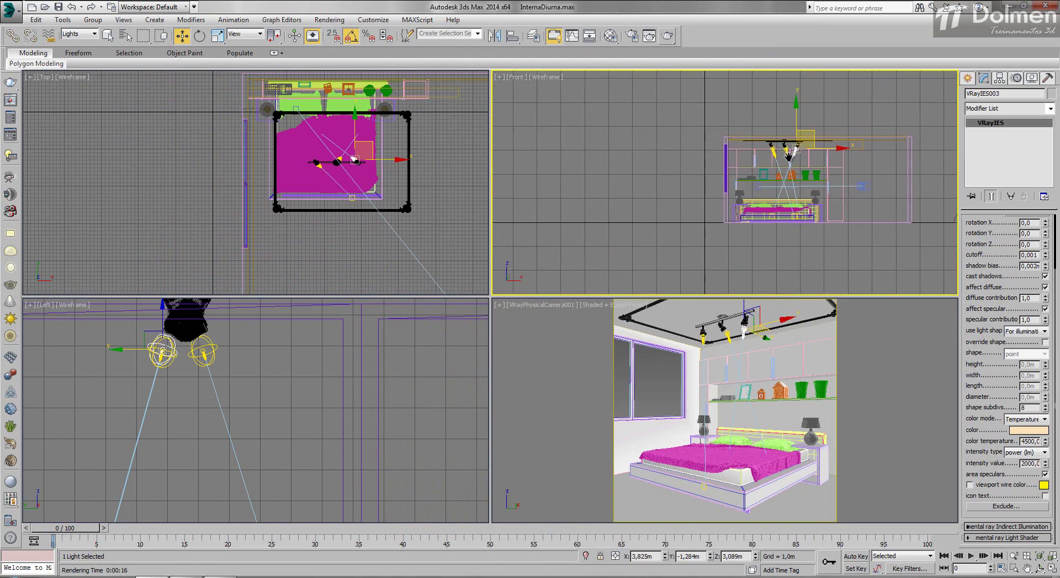
pyautogui.click(969, 78)
pyautogui.click(987, 148)
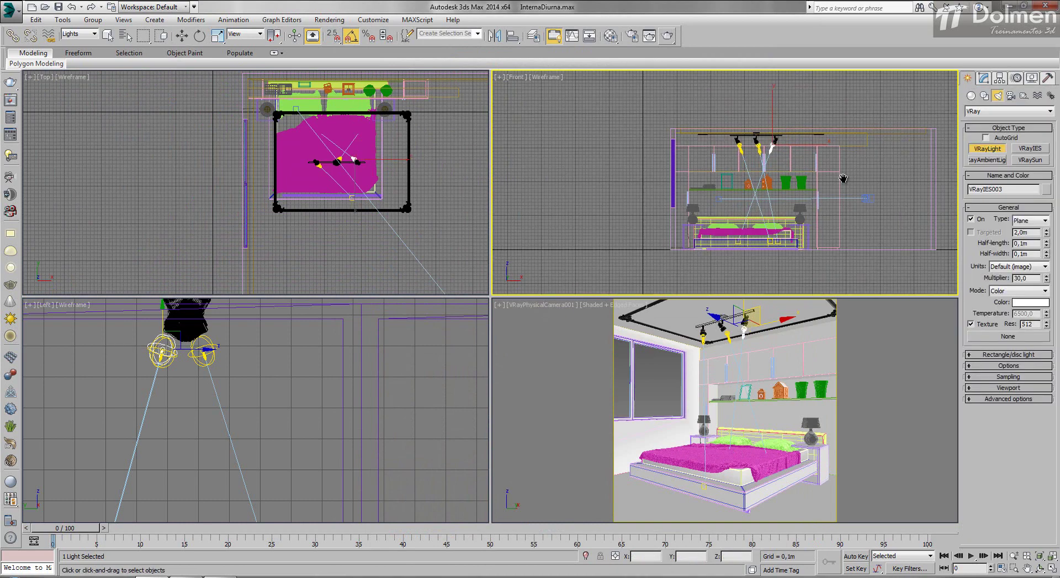
pyautogui.scroll(3, 827, 183)
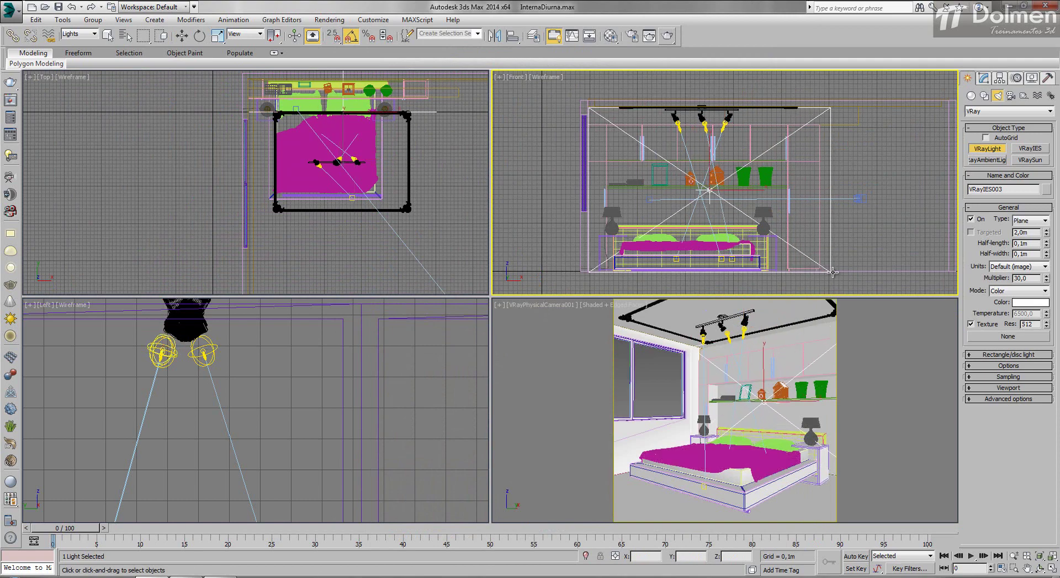
pyautogui.moveTo(839, 266); pyautogui.dragTo(591, 111)
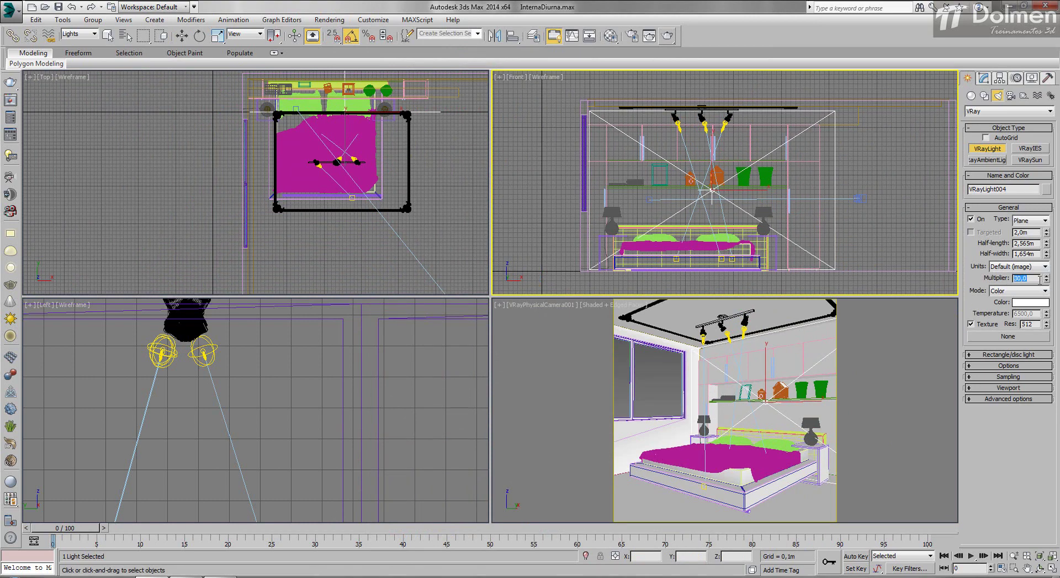
pyautogui.click(602, 377)
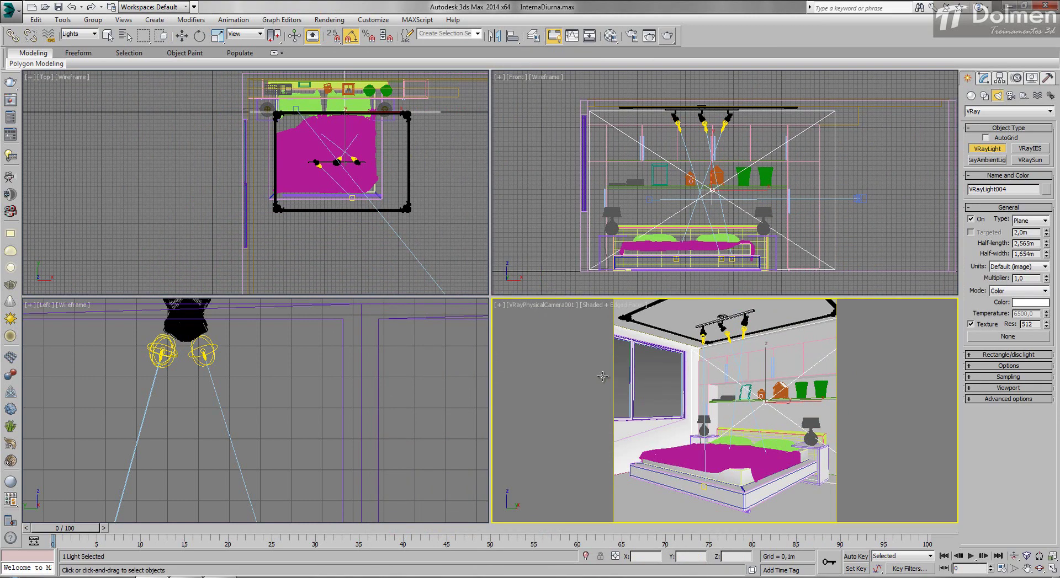
# Move the plane light in the top view past the foot of the bed, to about Y -3,935 m
pyautogui.click(331, 111)
pyautogui.scroll(-2, 349, 151)
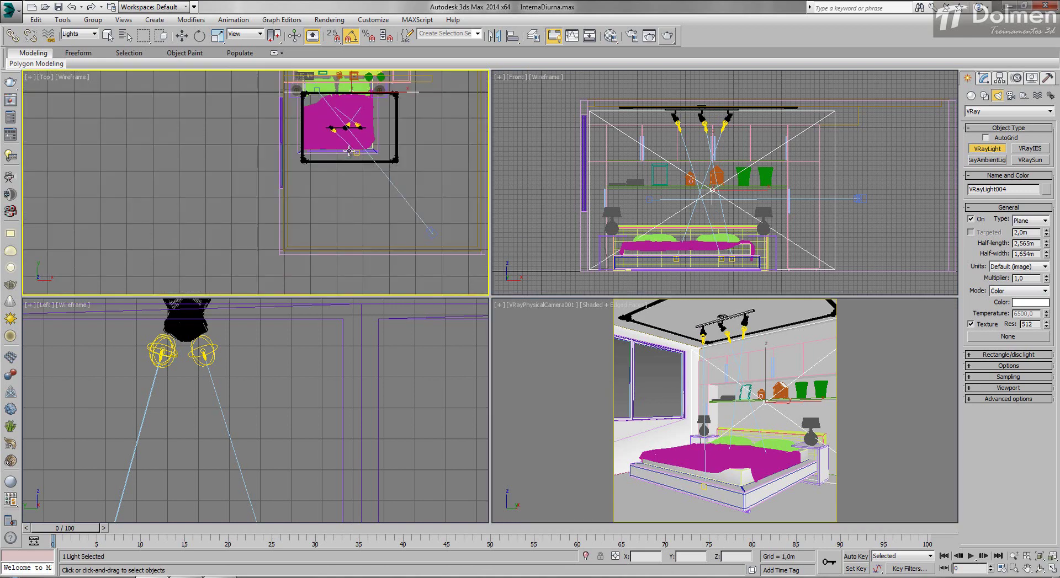
pyautogui.moveTo(347, 139); pyautogui.dragTo(337, 132, button='middle')
pyautogui.press('w')
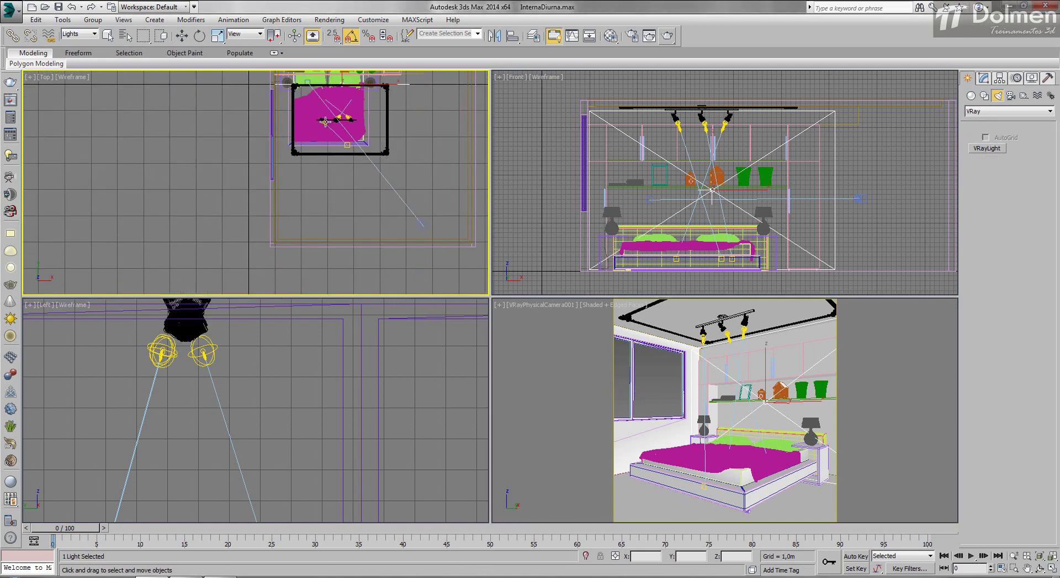
pyautogui.moveTo(403, 107); pyautogui.dragTo(404, 138, button='middle')
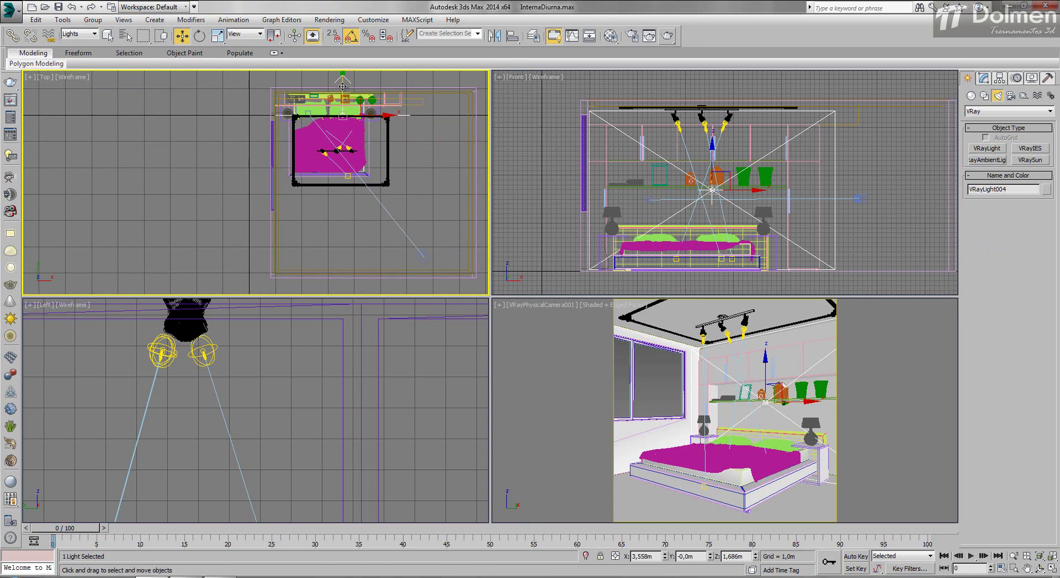
pyautogui.moveTo(342, 86); pyautogui.dragTo(345, 170)
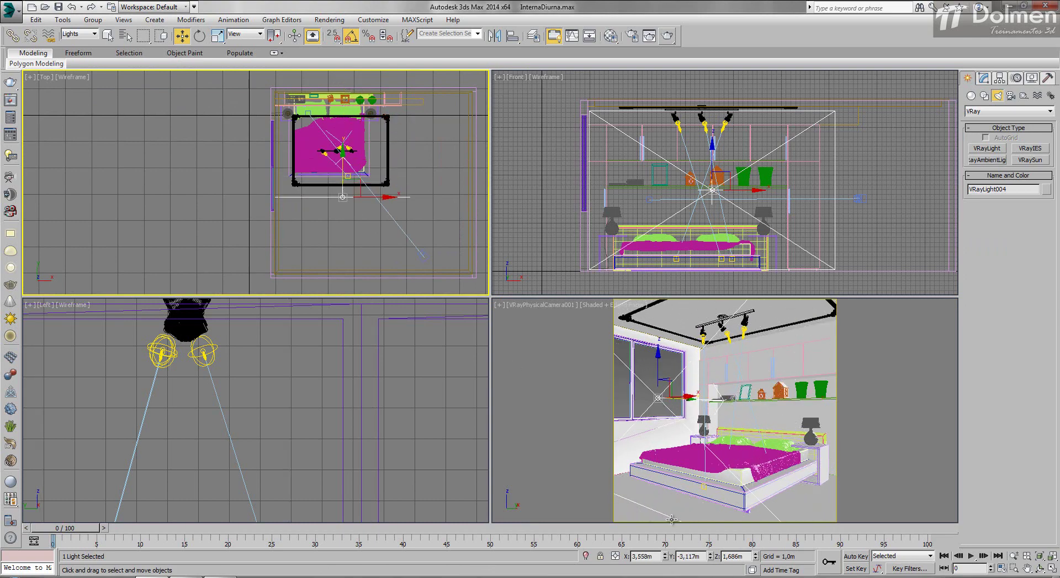
pyautogui.moveTo(342, 163); pyautogui.dragTo(341, 184)
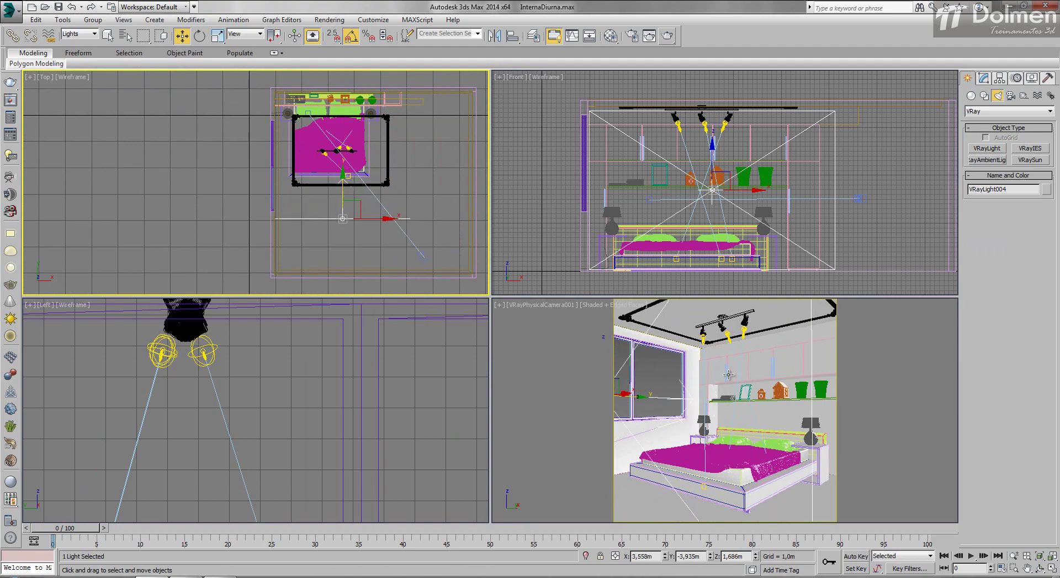
# Start a test render of the camera view with the new plane light and stop it early
pyautogui.rightClick(718, 399)
pyautogui.click(667, 37)
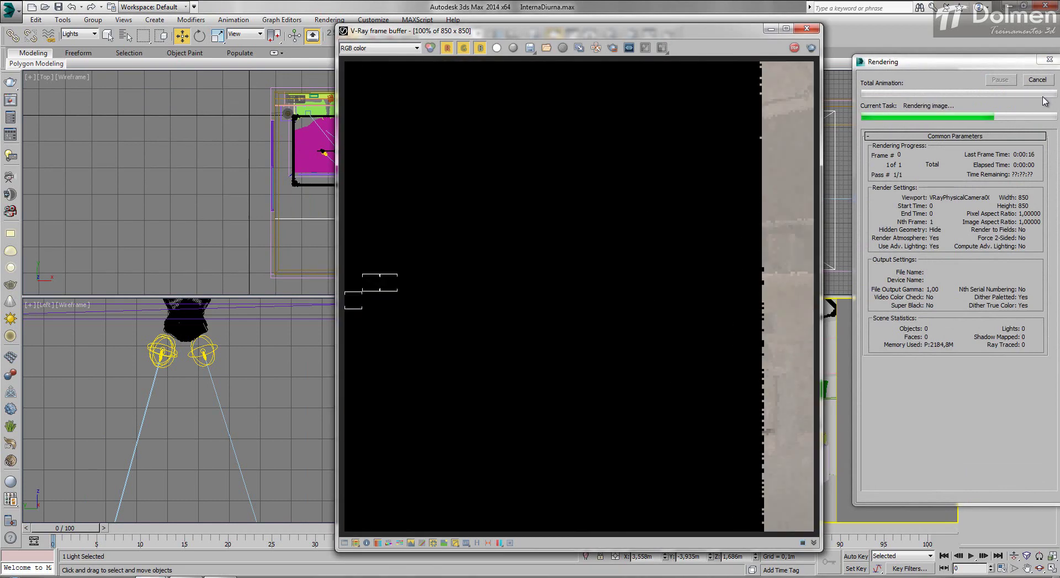
pyautogui.click(1039, 80)
pyautogui.rightClick(848, 365)
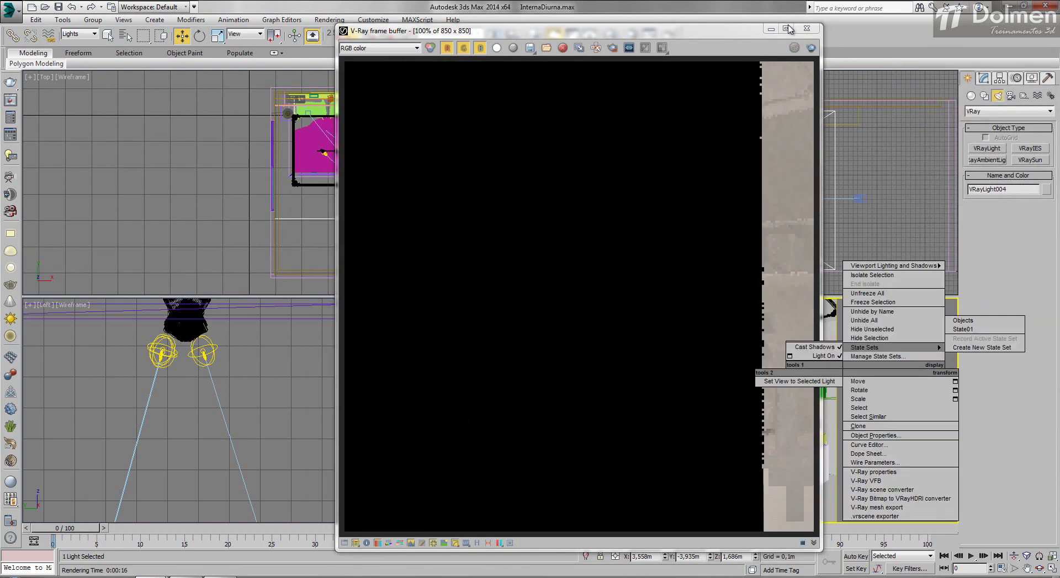
pyautogui.click(806, 29)
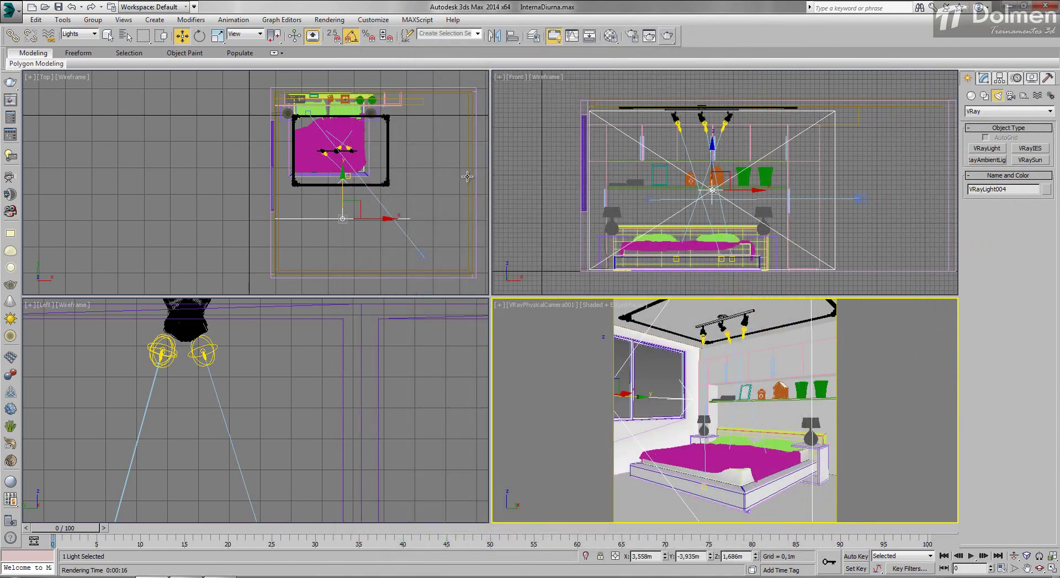
# Make the plane light invisible and test-render the camera view to judge its brightness
pyautogui.click(984, 78)
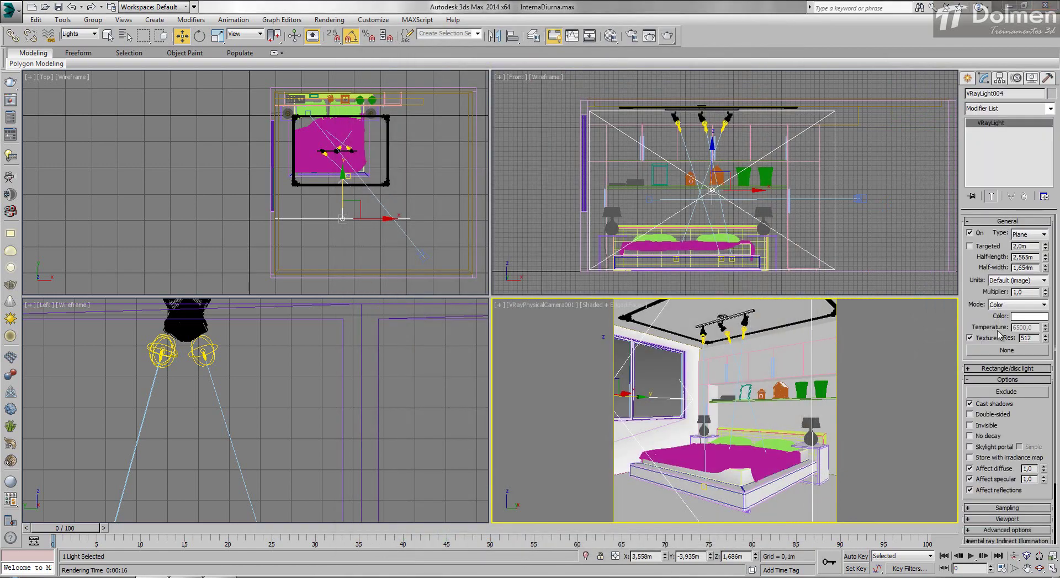
pyautogui.click(985, 426)
pyautogui.rightClick(719, 384)
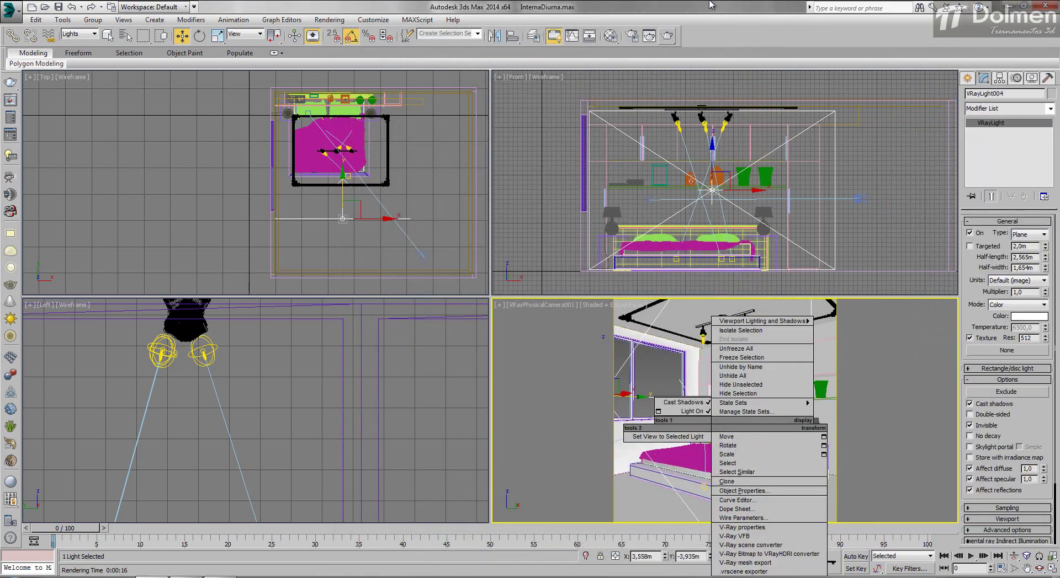
pyautogui.click(667, 36)
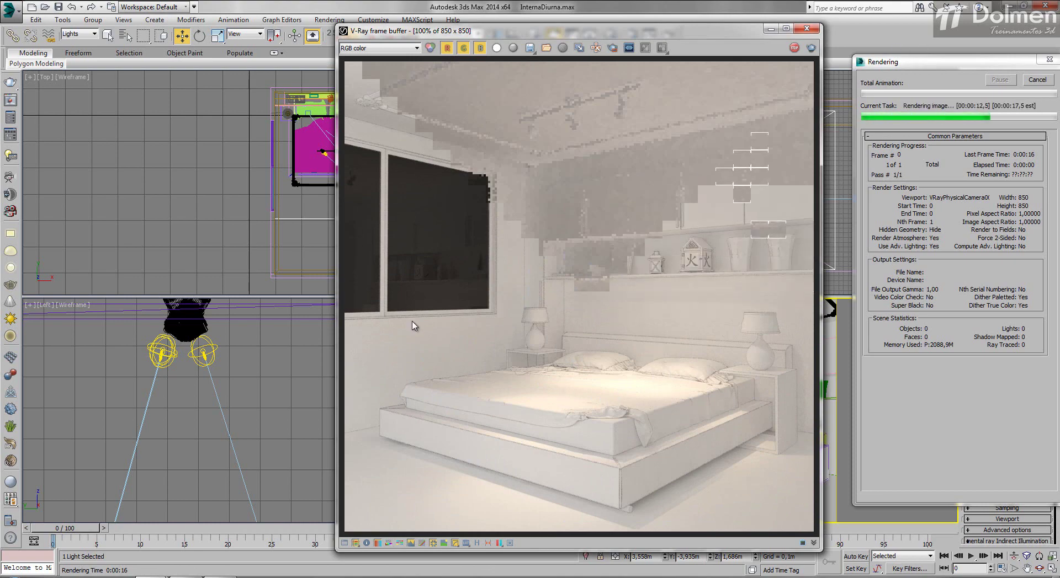
pyautogui.click(1037, 80)
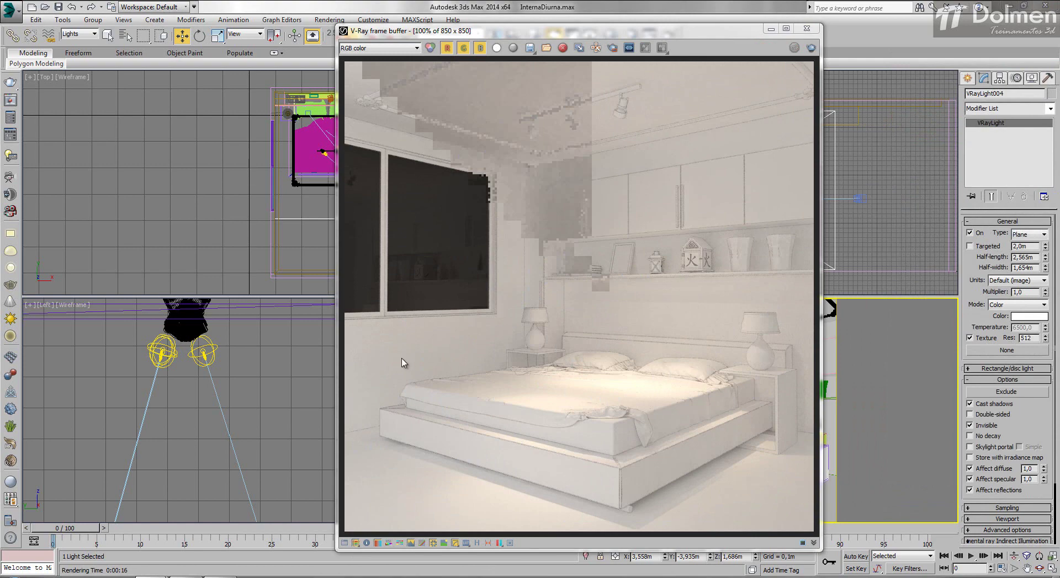
pyautogui.click(807, 28)
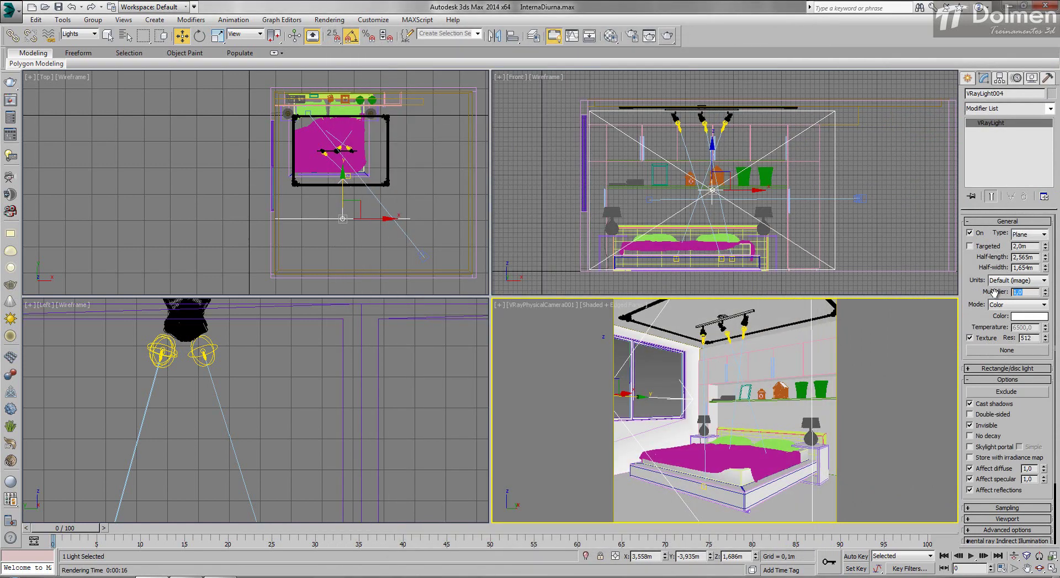
# Set the plane light's multiplier to 0,4 and render the camera view again
pyautogui.write(',')
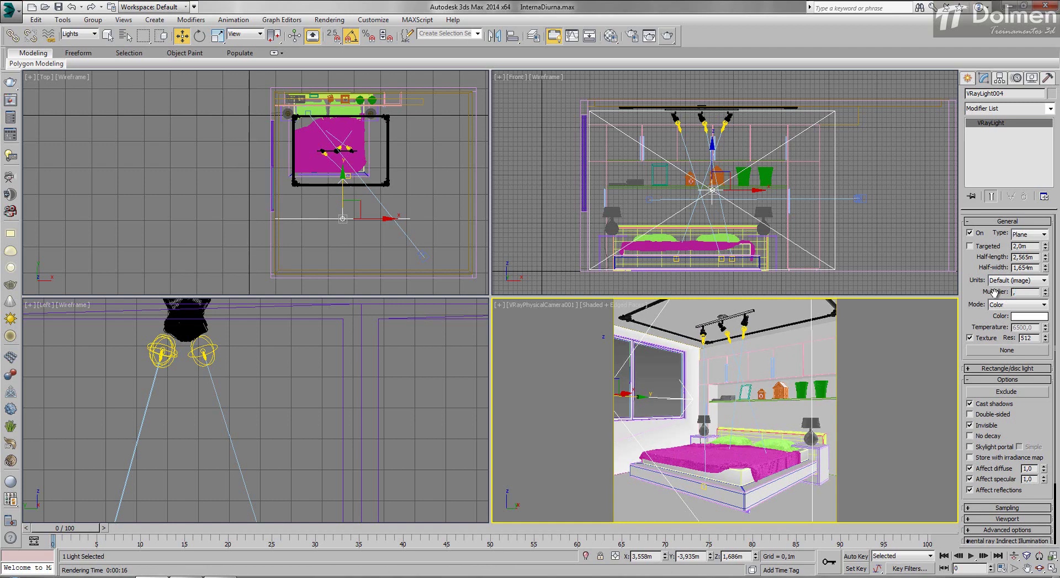
pyautogui.write('4')
pyautogui.press('Return')
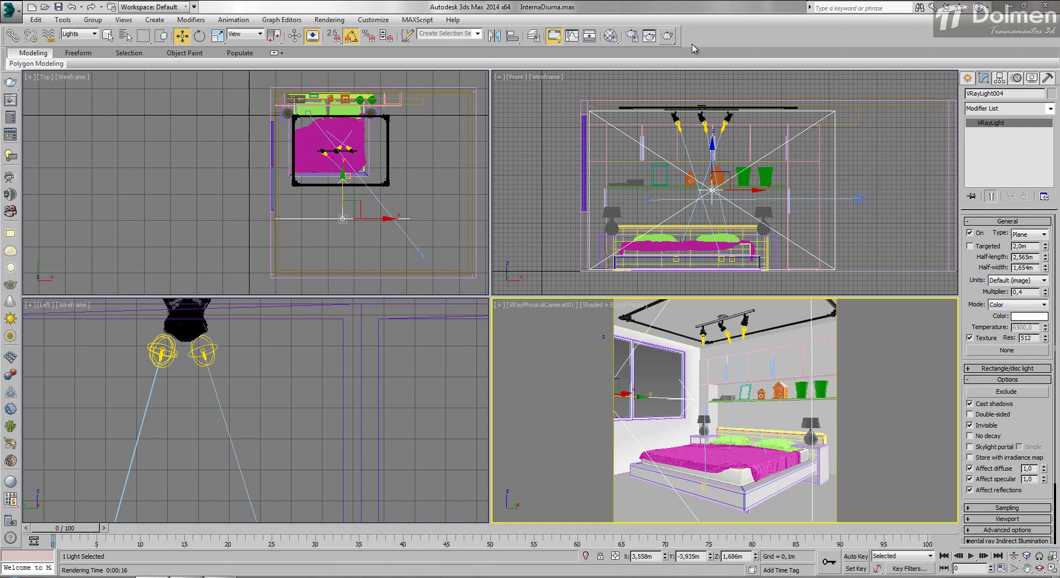
pyautogui.click(668, 36)
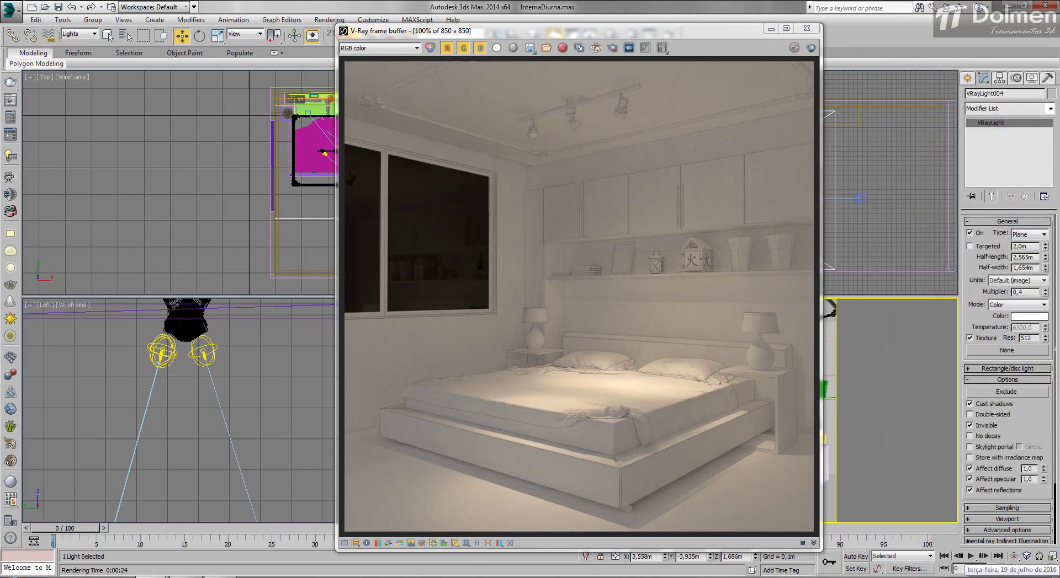
pyautogui.click(806, 28)
# Rotate the plane light 90° about the vertical axis and move it beside the bed opposite the window, at about X 6,981 m, Y -1,387 m
pyautogui.press('e')
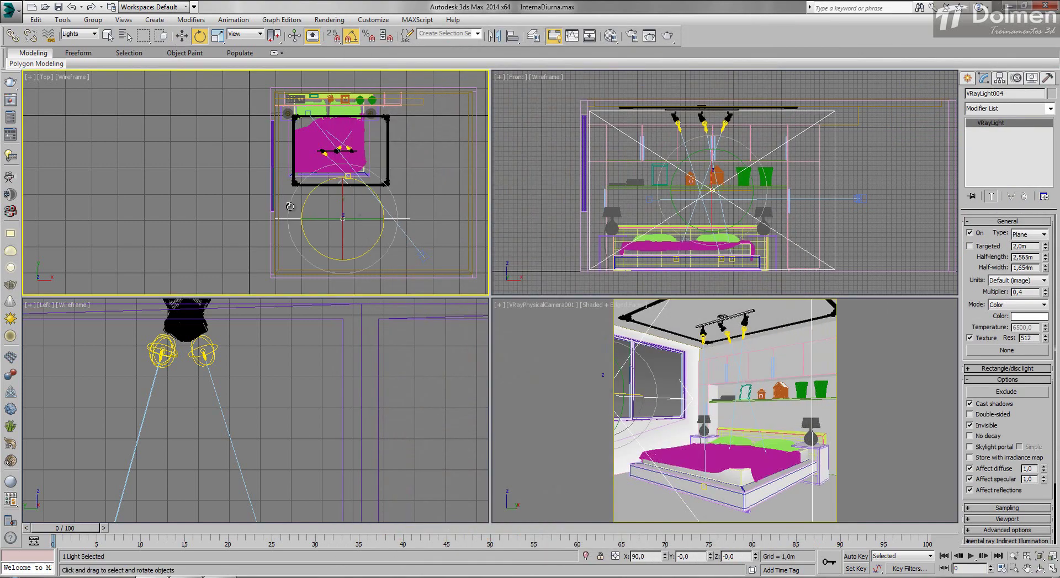
pyautogui.moveTo(289, 231); pyautogui.dragTo(293, 272)
pyautogui.moveTo(292, 232); pyautogui.dragTo(292, 264)
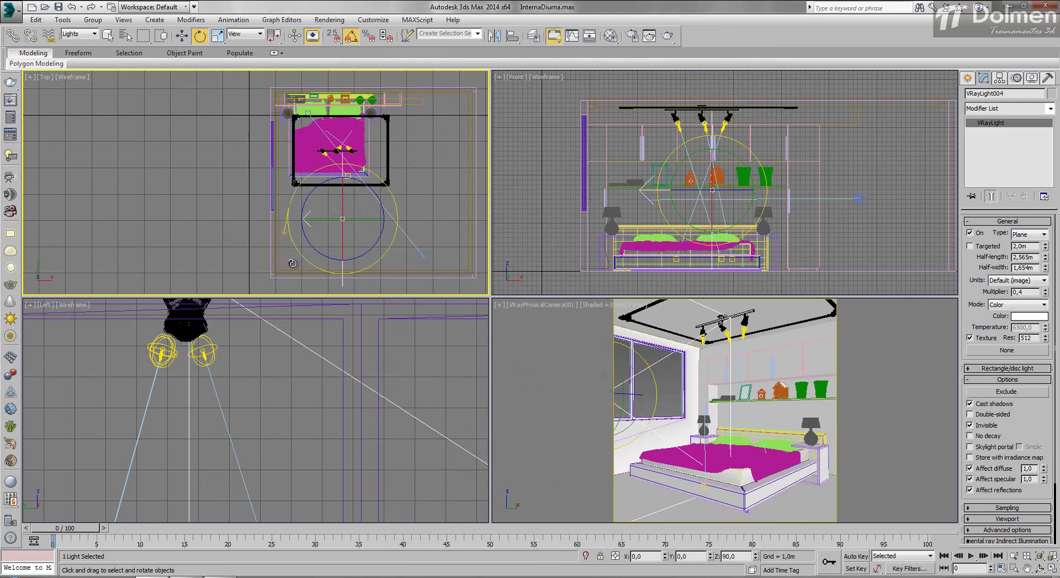
pyautogui.press('w')
pyautogui.moveTo(366, 208); pyautogui.dragTo(451, 134)
# Test-render the camera view with the plane light set to temperature mode at 9000 and multiplier 0,6
pyautogui.rightClick(624, 408)
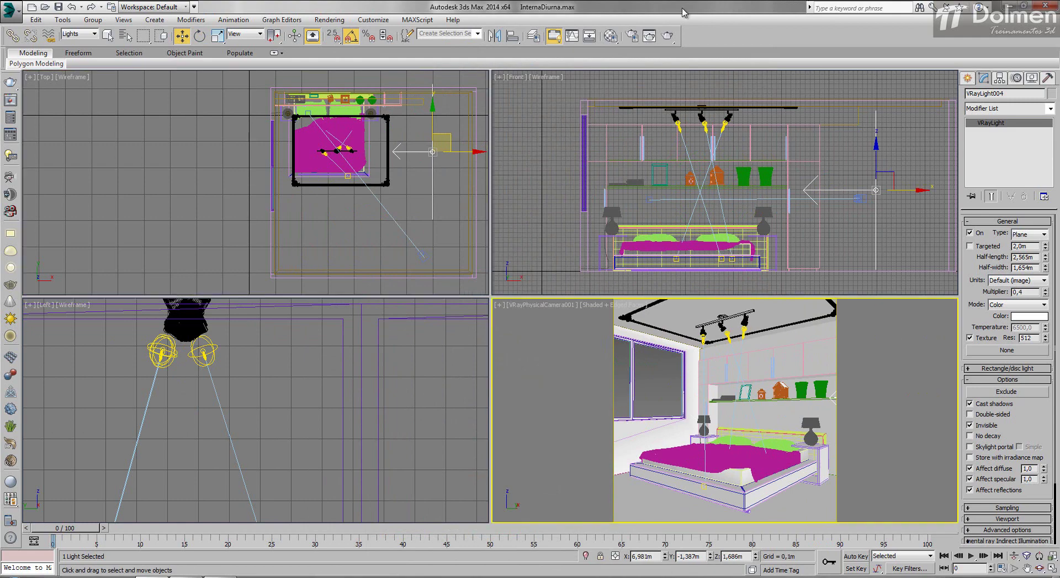
pyautogui.click(669, 37)
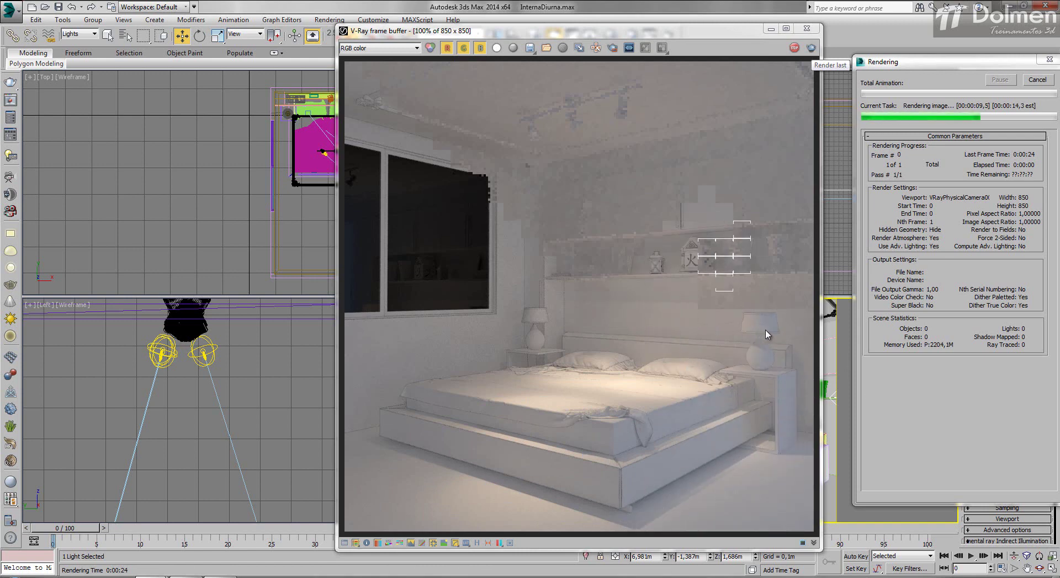
pyautogui.click(1036, 81)
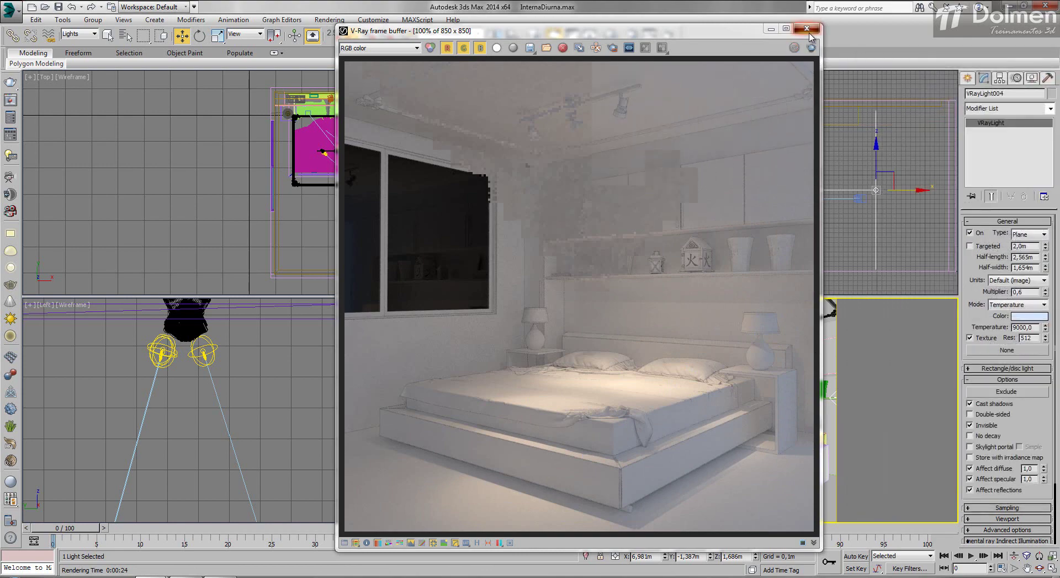
pyautogui.click(807, 28)
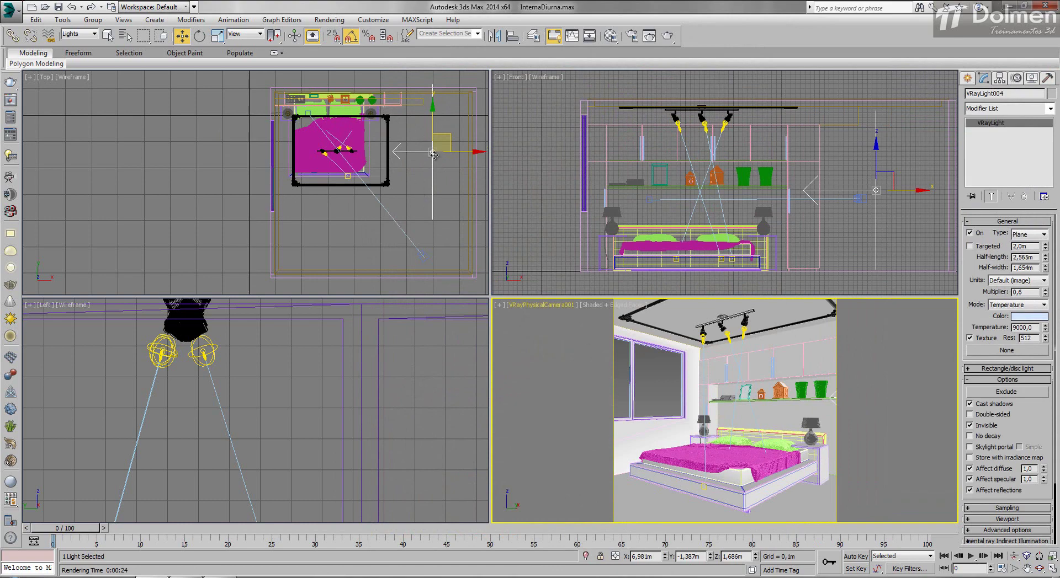
# Reduce the plane light's half-length to about 1,257 m
pyautogui.click(1024, 368)
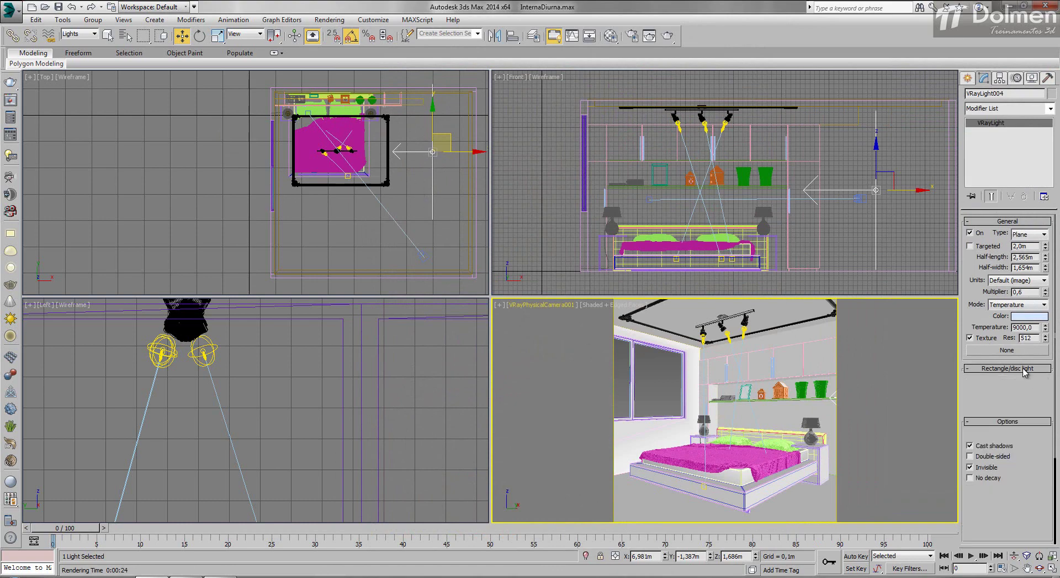
pyautogui.click(1024, 369)
pyautogui.moveTo(1046, 262); pyautogui.dragTo(1049, 289)
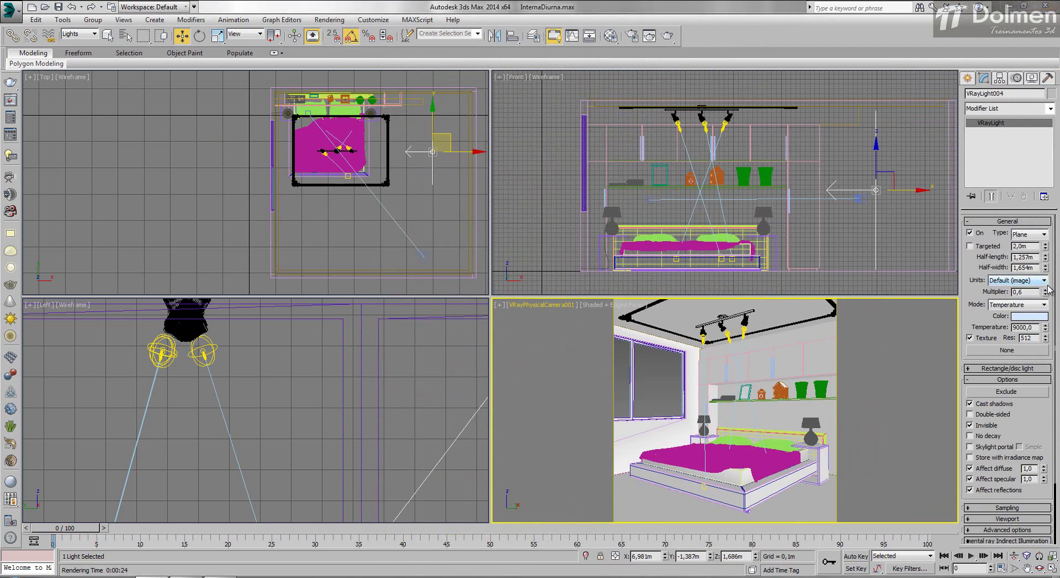
# Reposition the plane light beside the bed at about X 7,45 m, Y -0,759 m and render the camera view
pyautogui.moveTo(449, 138)
pyautogui.mouseDown()
pyautogui.moveTo(439, 111)
pyautogui.moveTo(439, 120)
pyautogui.mouseUp()
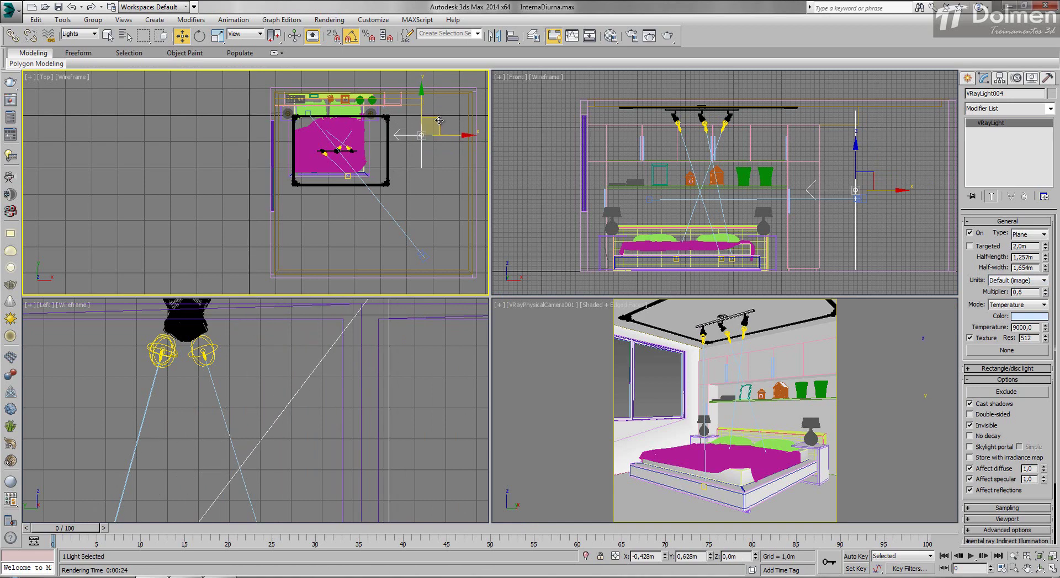
pyautogui.click(625, 386)
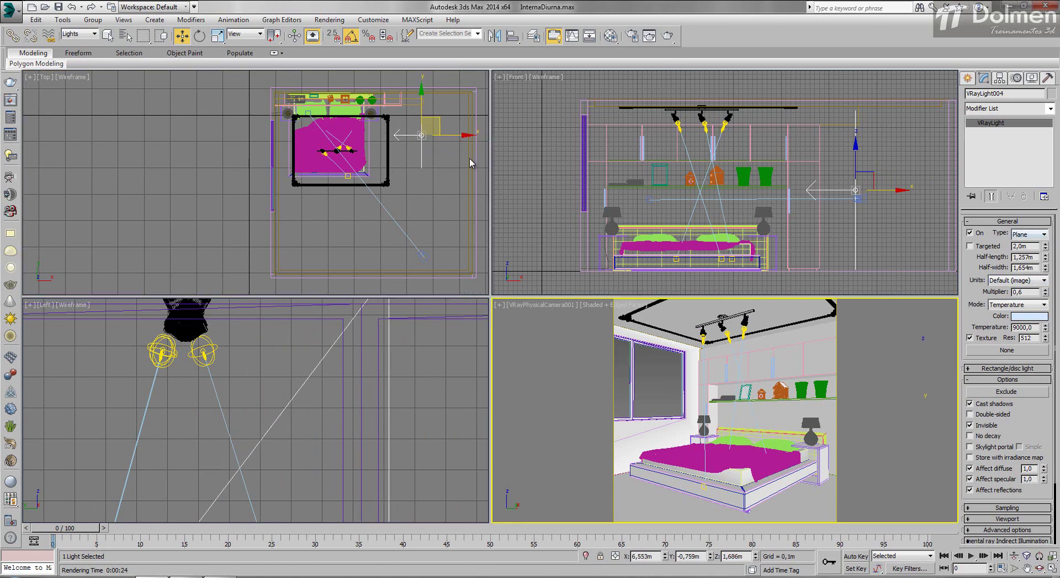
pyautogui.click(452, 138)
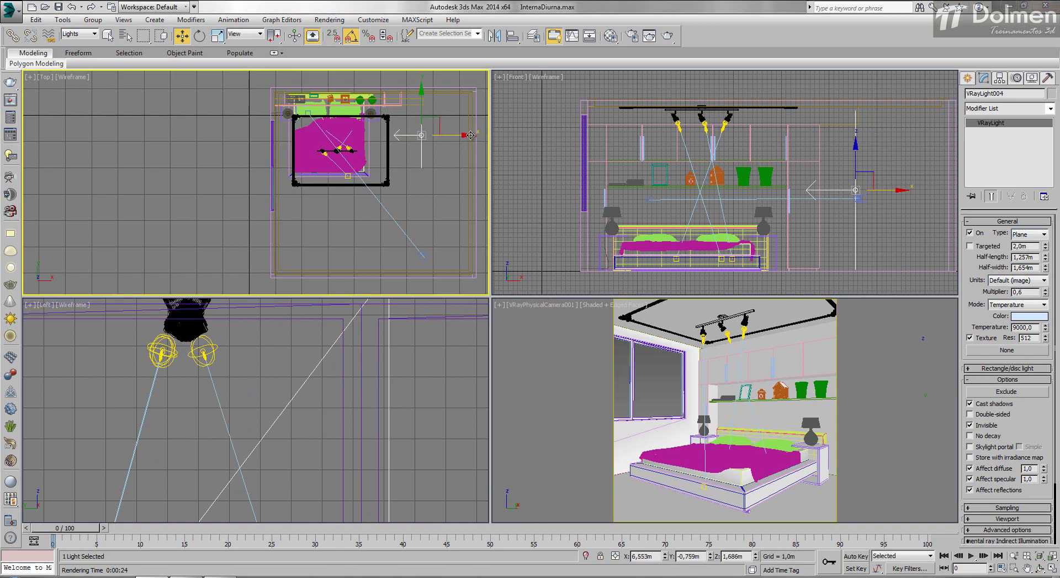
pyautogui.moveTo(478, 135); pyautogui.dragTo(485, 137)
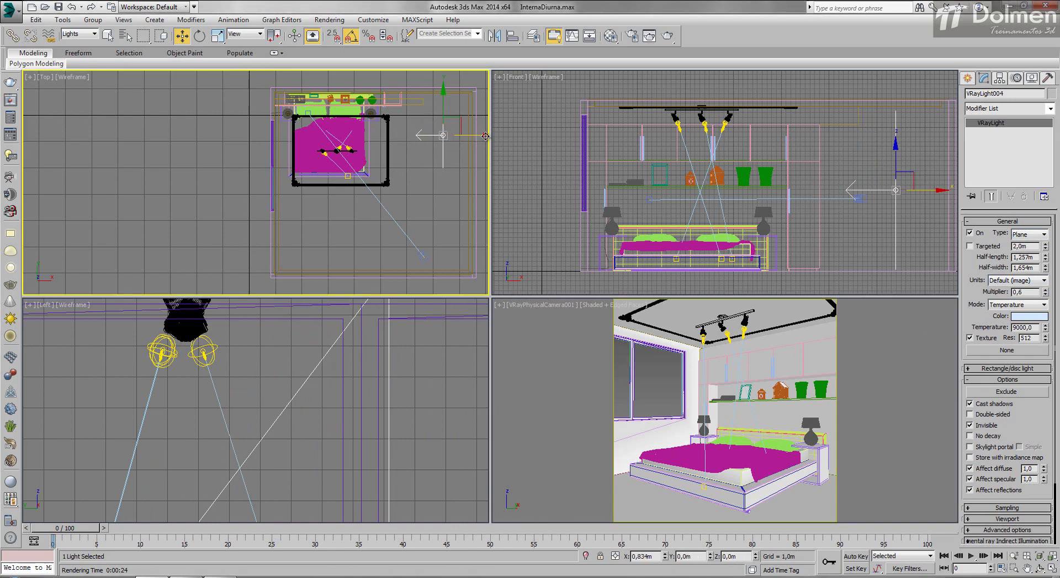
pyautogui.rightClick(594, 390)
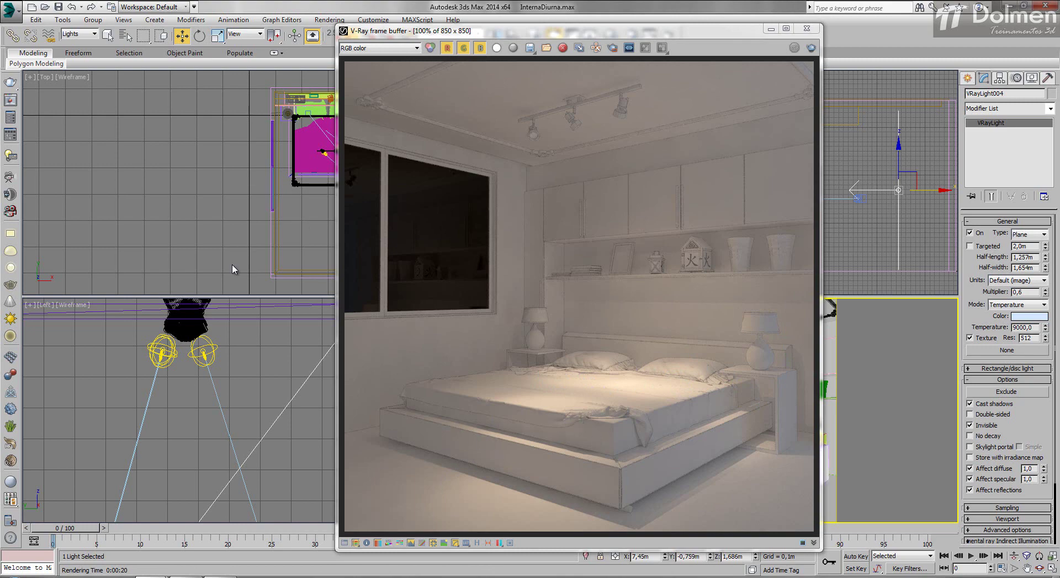
# Switch on the sphere lights in both bedside lamps and render the camera view again
pyautogui.scroll(8, 288, 111)
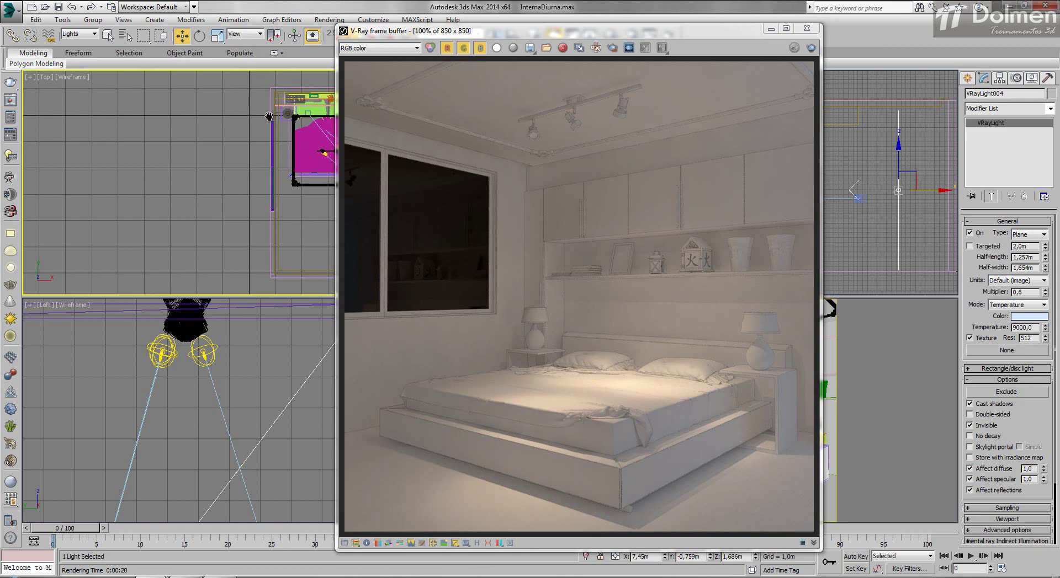
pyautogui.click(288, 135)
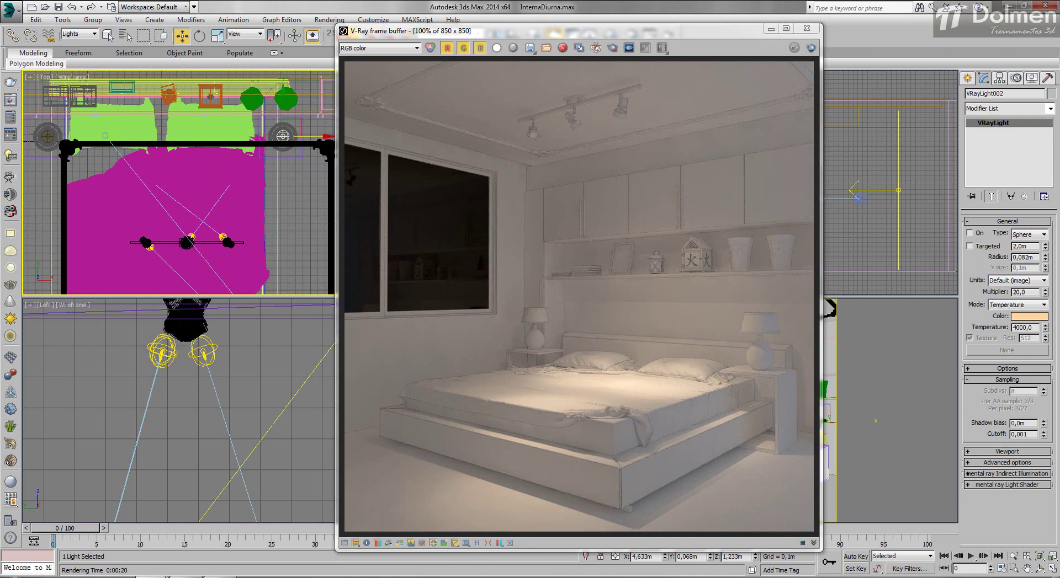
pyautogui.click(977, 233)
pyautogui.click(47, 135)
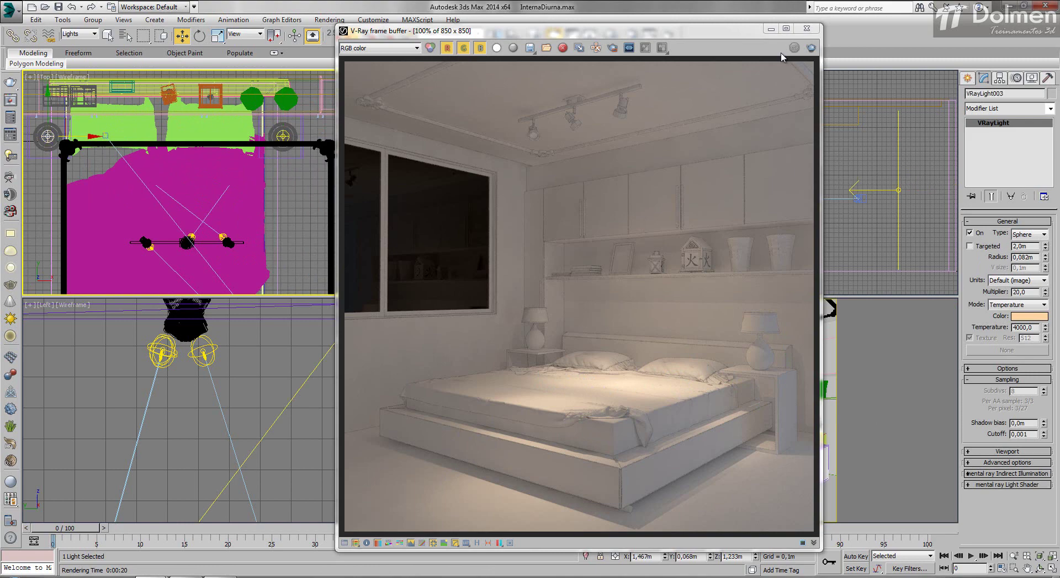
pyautogui.click(811, 48)
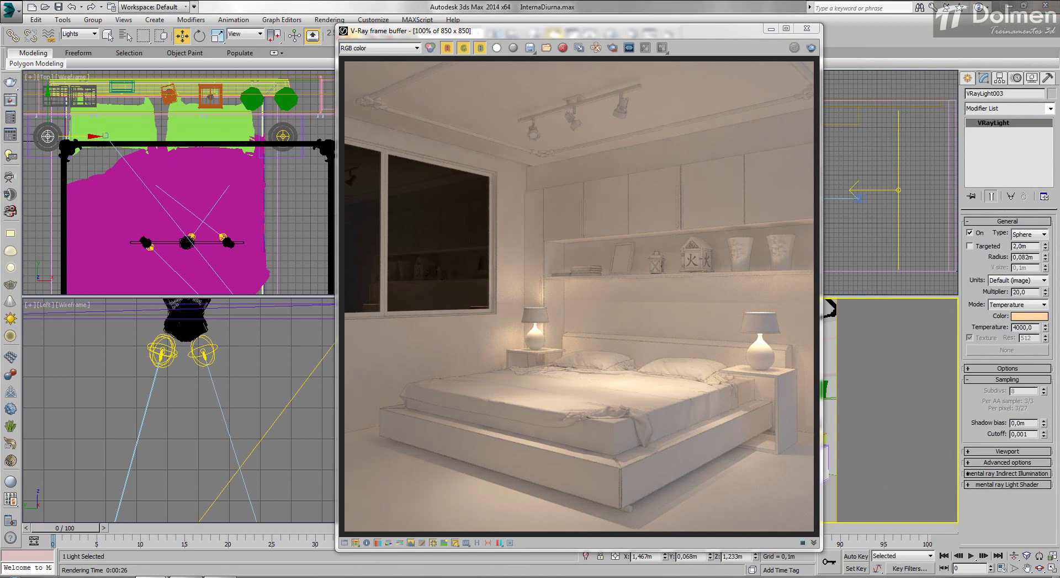
# Correct the render with exposure 0,36, contrast 0,12, white balance 6487, levels black point +0,03 and a slightly lower white point
pyautogui.click(348, 542)
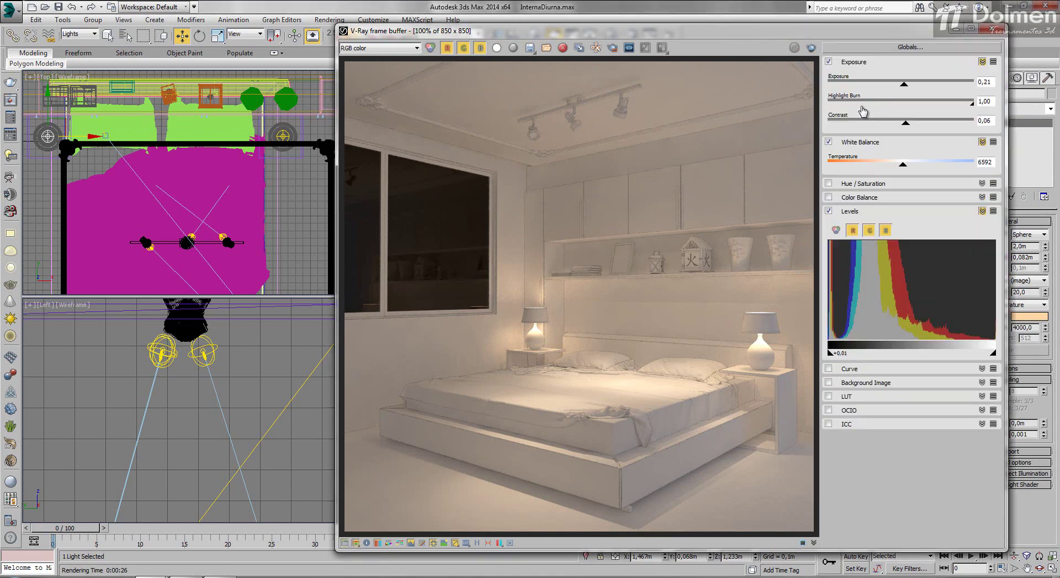
pyautogui.moveTo(910, 88); pyautogui.dragTo(903, 87)
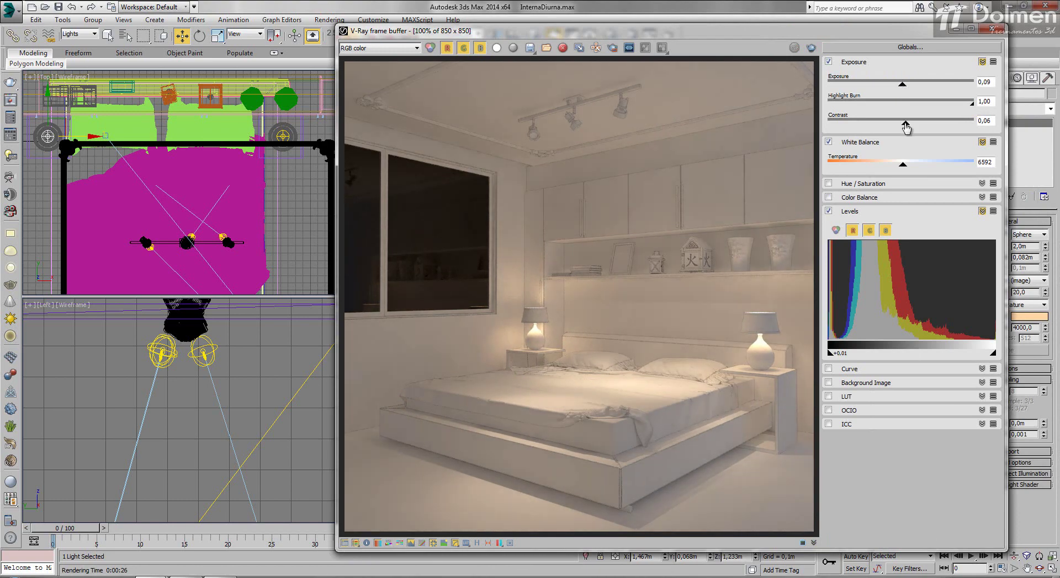
pyautogui.moveTo(906, 127)
pyautogui.mouseDown()
pyautogui.moveTo(919, 127)
pyautogui.moveTo(910, 128)
pyautogui.mouseUp()
pyautogui.moveTo(902, 84); pyautogui.dragTo(907, 87)
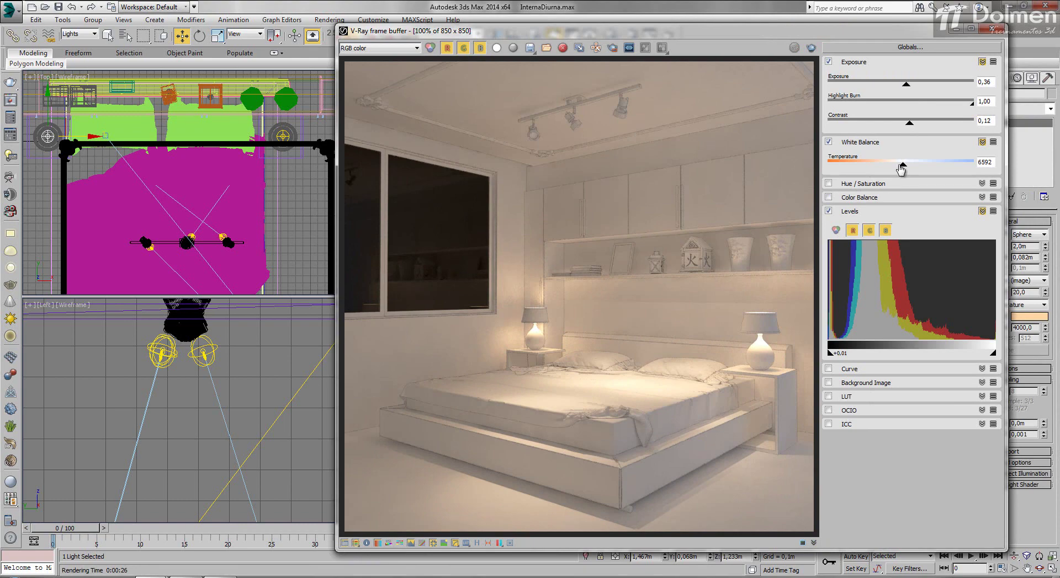
pyautogui.moveTo(902, 166); pyautogui.dragTo(906, 170)
pyautogui.moveTo(829, 355); pyautogui.dragTo(832, 355)
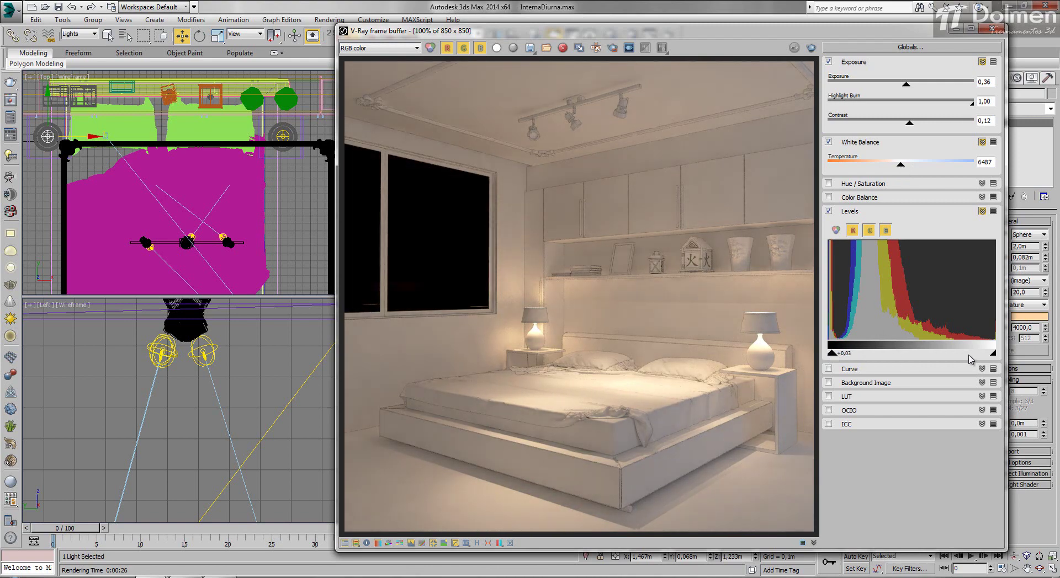
pyautogui.moveTo(993, 355); pyautogui.dragTo(987, 354)
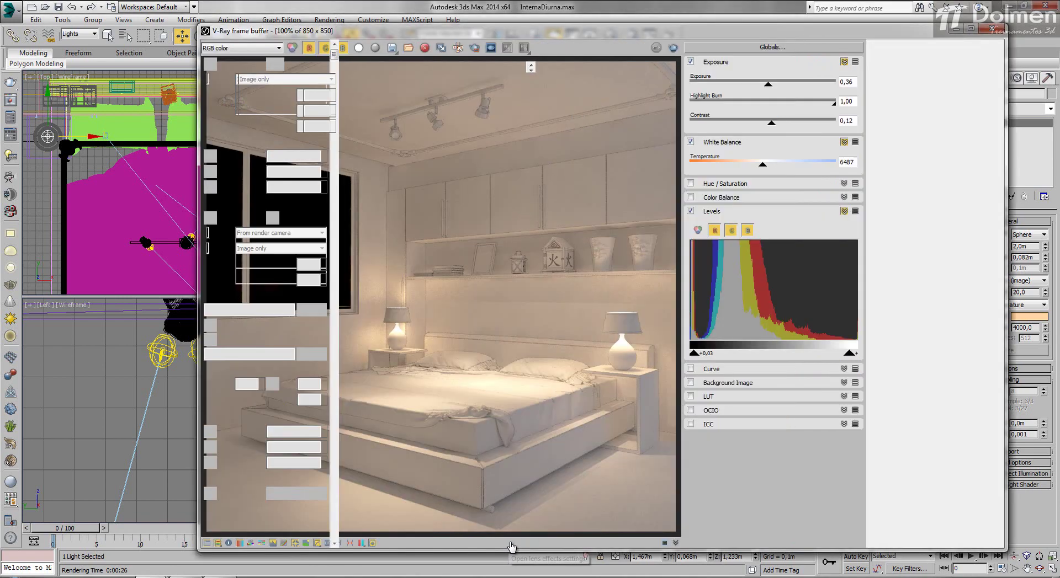
# Enable the glare lens effect, re-render, set its weight to about 31,13 and size to about 6,60, and hide the correction and lens effects settings
pyautogui.click(509, 543)
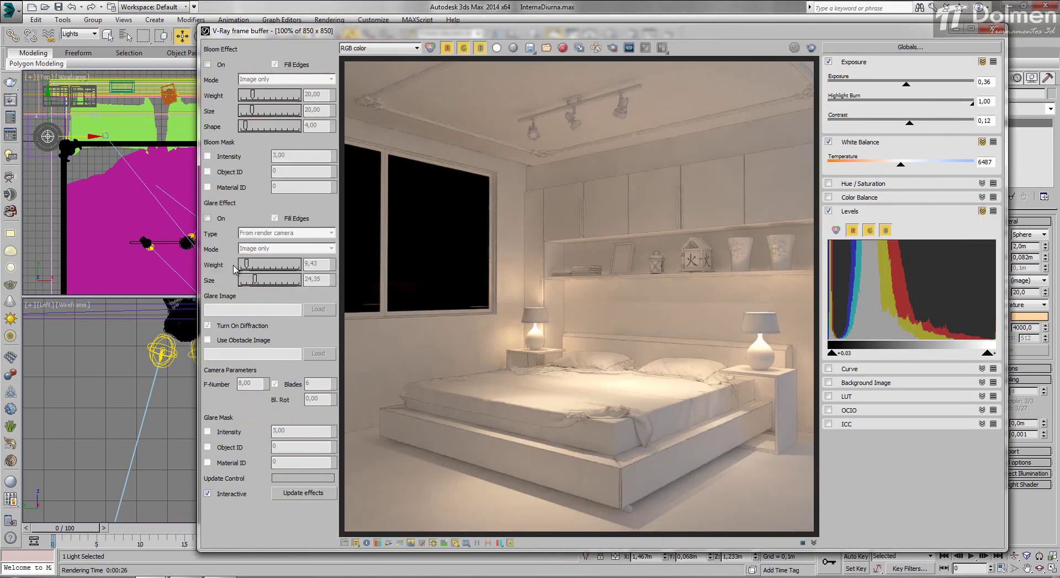
pyautogui.click(208, 219)
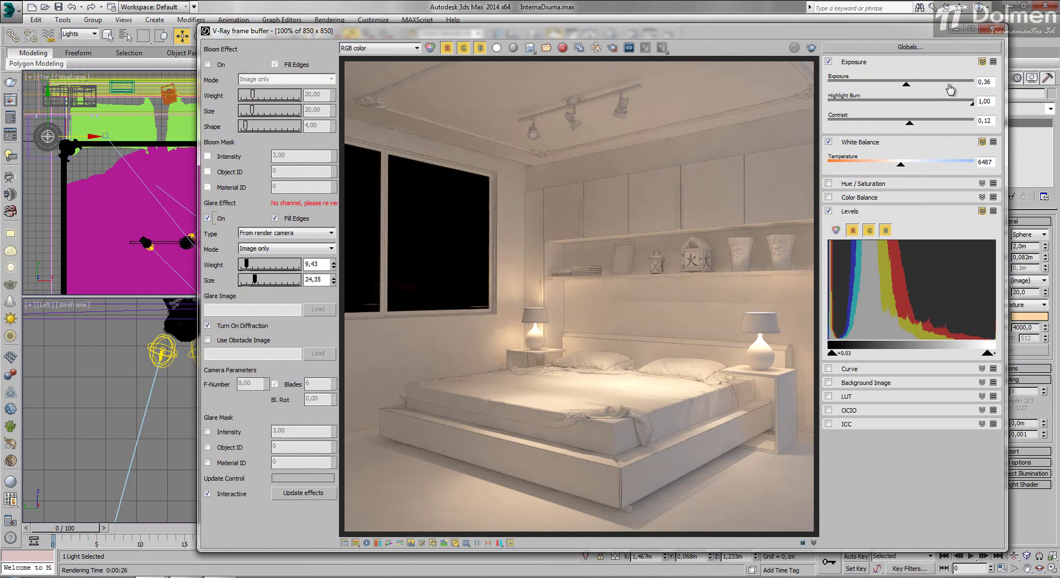
pyautogui.click(810, 48)
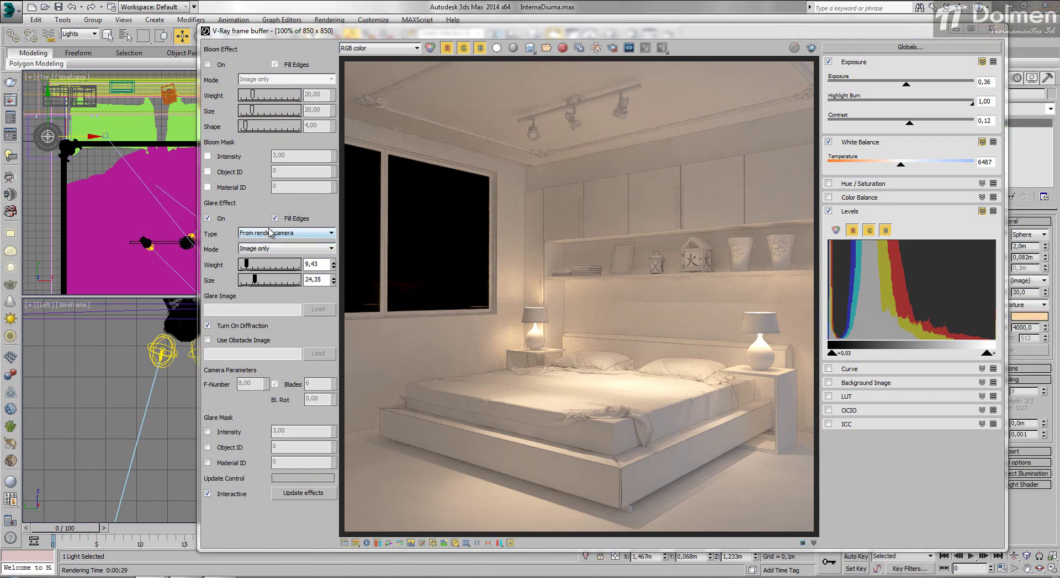
pyautogui.moveTo(246, 265)
pyautogui.mouseDown()
pyautogui.moveTo(260, 267)
pyautogui.moveTo(247, 281)
pyautogui.moveTo(263, 282)
pyautogui.moveTo(245, 282)
pyautogui.mouseUp()
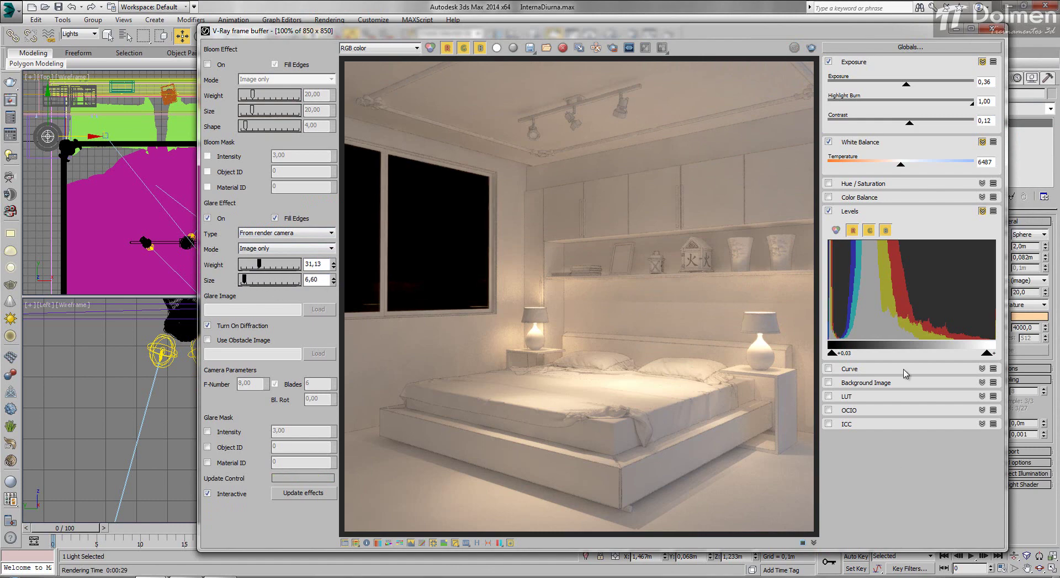
pyautogui.click(342, 543)
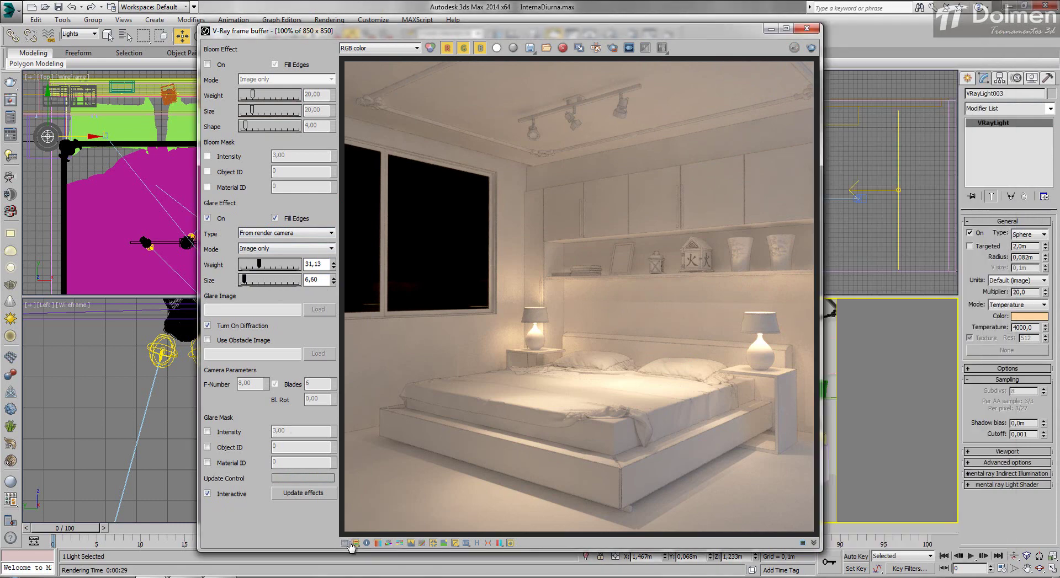
pyautogui.click(510, 543)
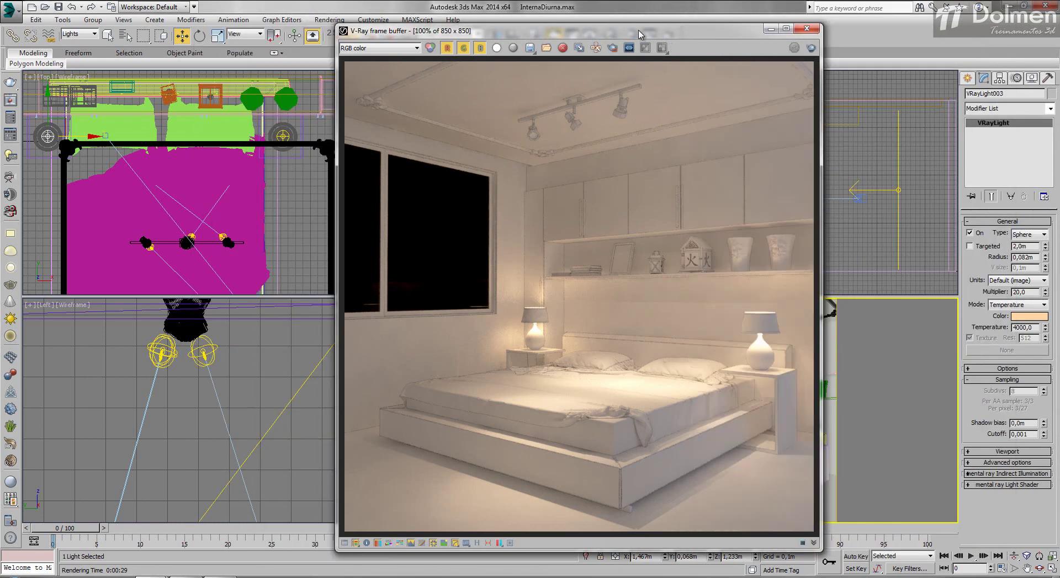
# Close the rendered image and delete the three IES lights of the ceiling track spotlights
pyautogui.moveTo(639, 34); pyautogui.dragTo(669, 17)
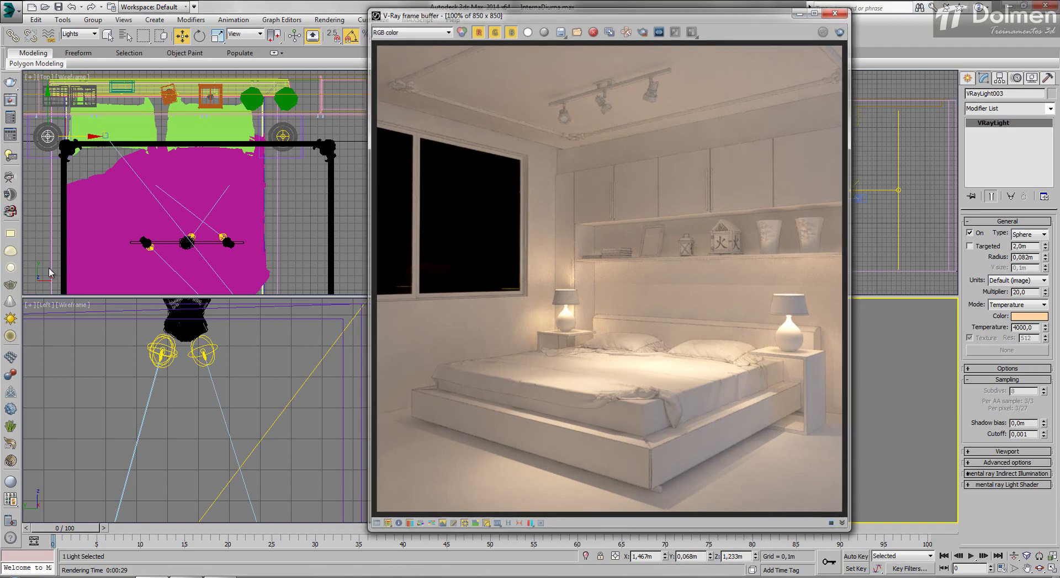
pyautogui.click(837, 12)
pyautogui.click(223, 234)
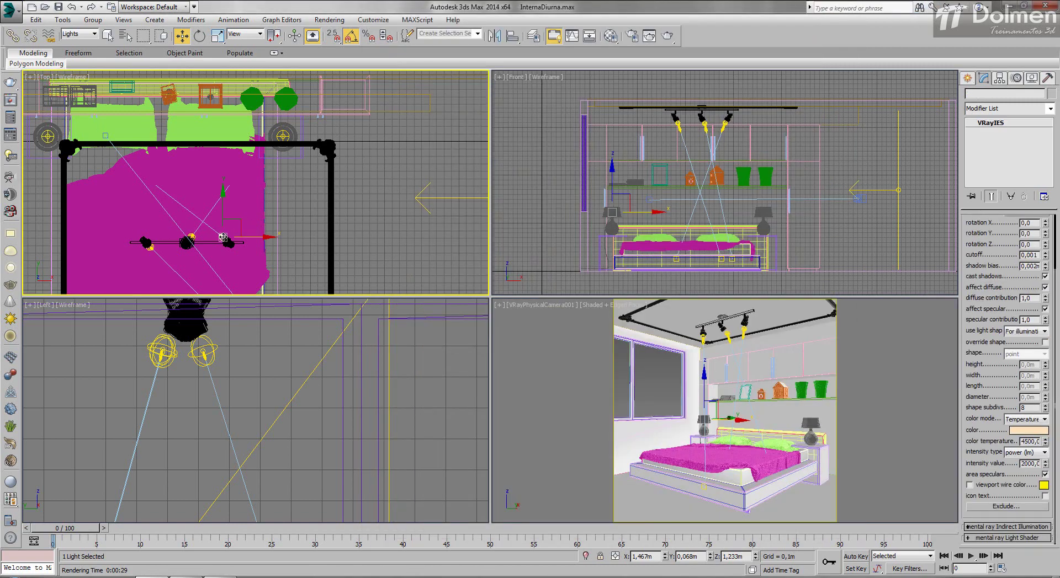
pyautogui.press('Delete')
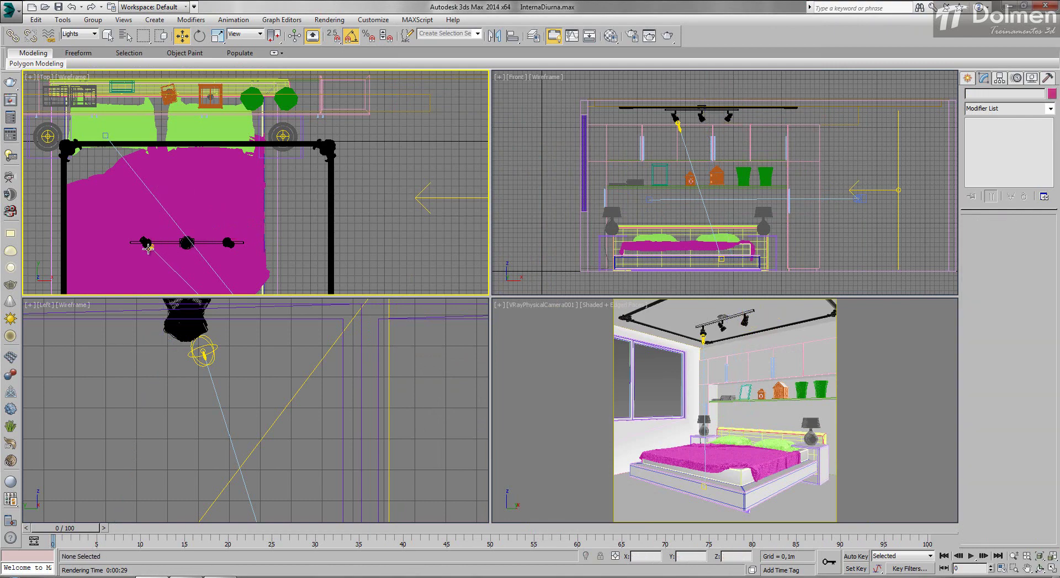
pyautogui.press('Delete')
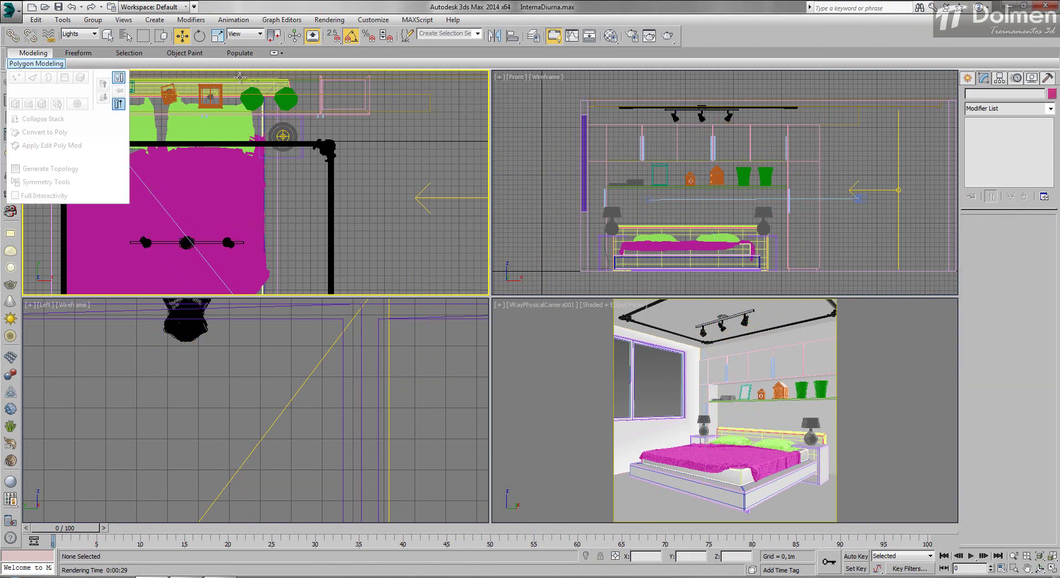
# Allow all object types to be selected and hide the track spotlight fixture on the ceiling
pyautogui.click(93, 34)
pyautogui.click(66, 43)
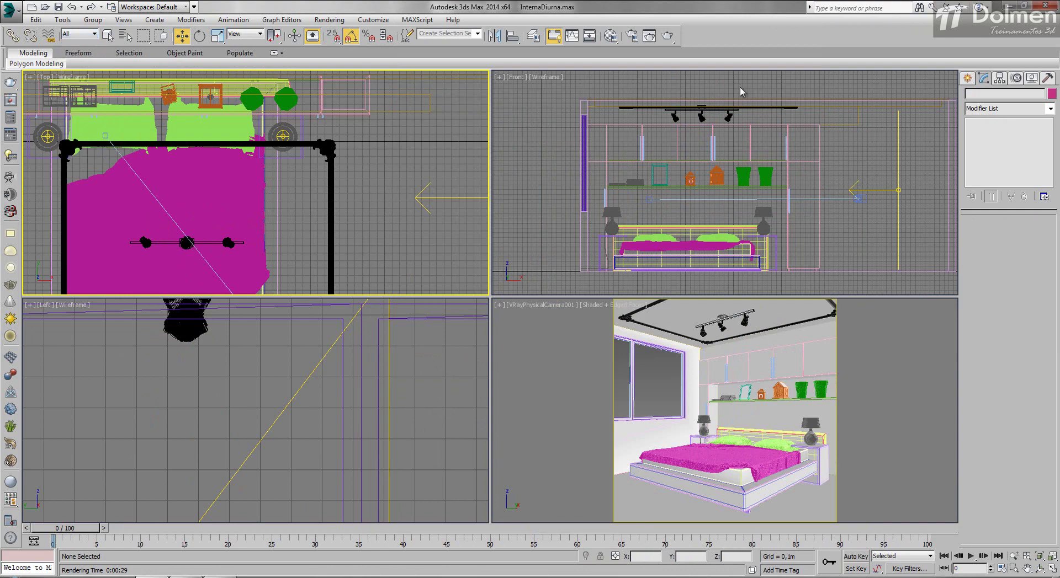
pyautogui.scroll(5, 743, 114)
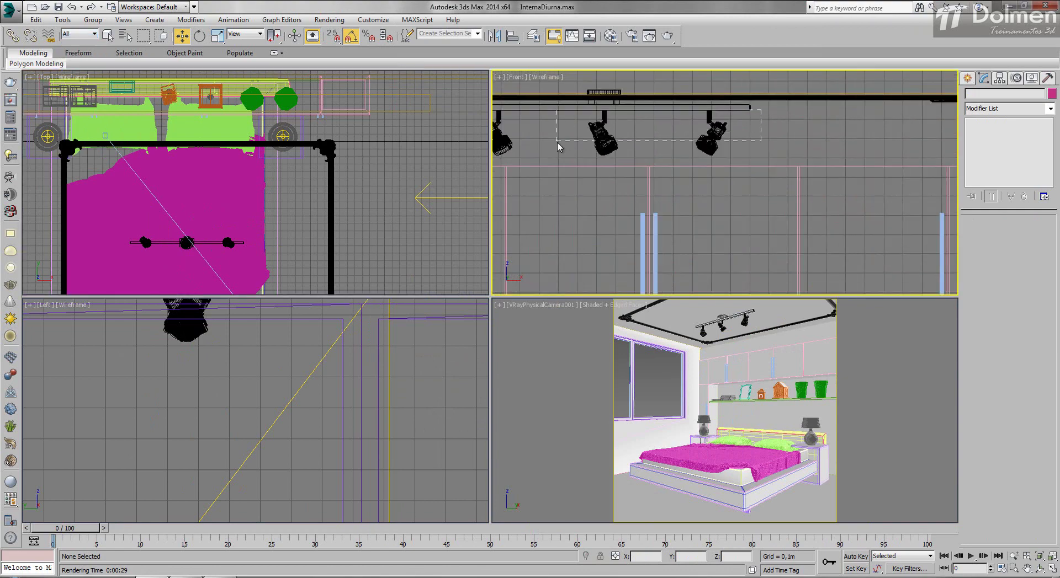
pyautogui.moveTo(558, 141); pyautogui.dragTo(530, 146)
pyautogui.rightClick(711, 124)
pyautogui.click(623, 92)
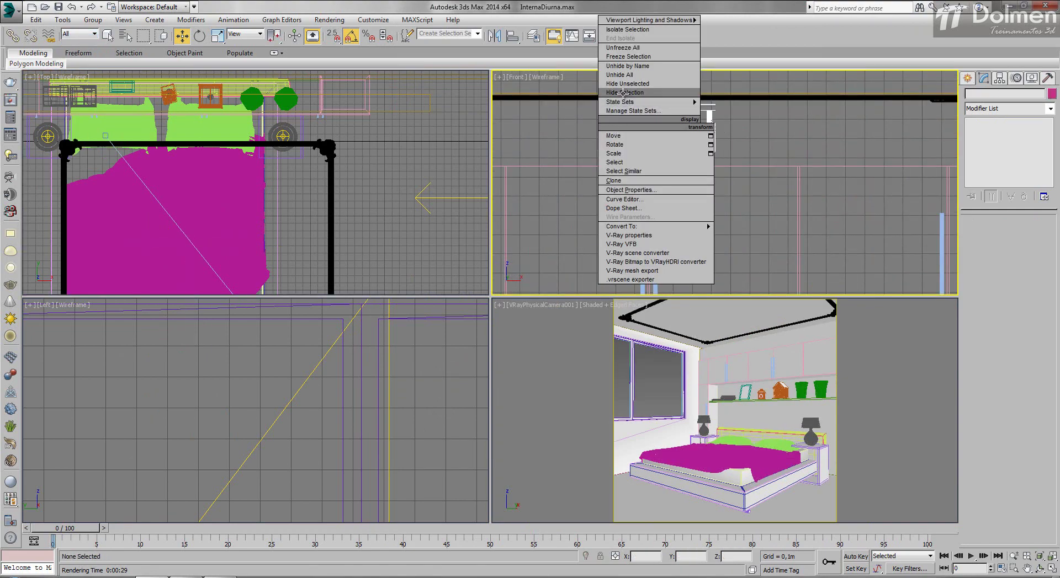
# Create a box over the bed in the top view, about 0,43 m by 0,46 m and 0,168 m high
pyautogui.click(967, 79)
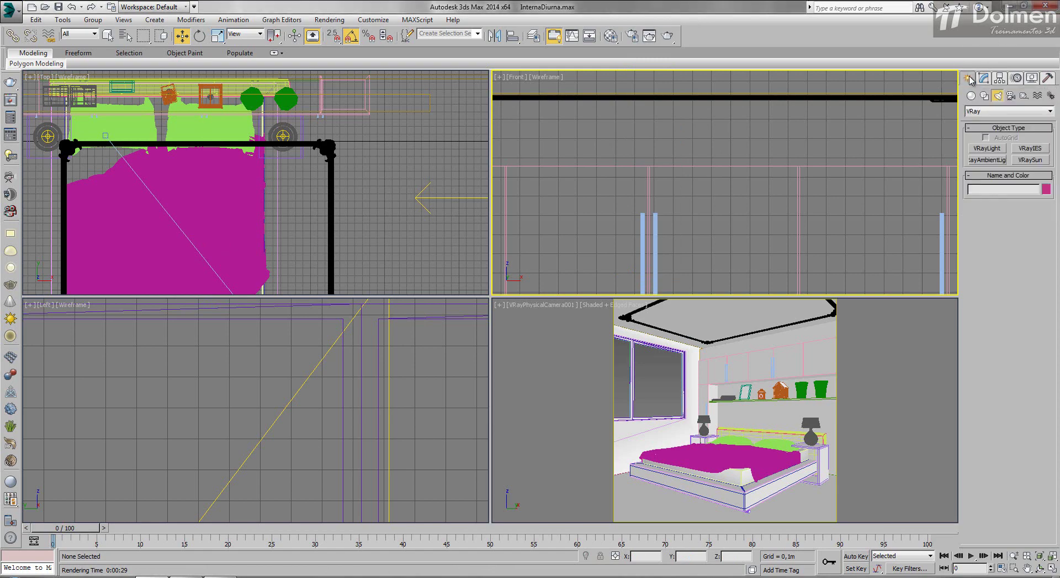
pyautogui.click(971, 95)
pyautogui.click(992, 150)
pyautogui.moveTo(229, 274); pyautogui.dragTo(314, 206, button='middle')
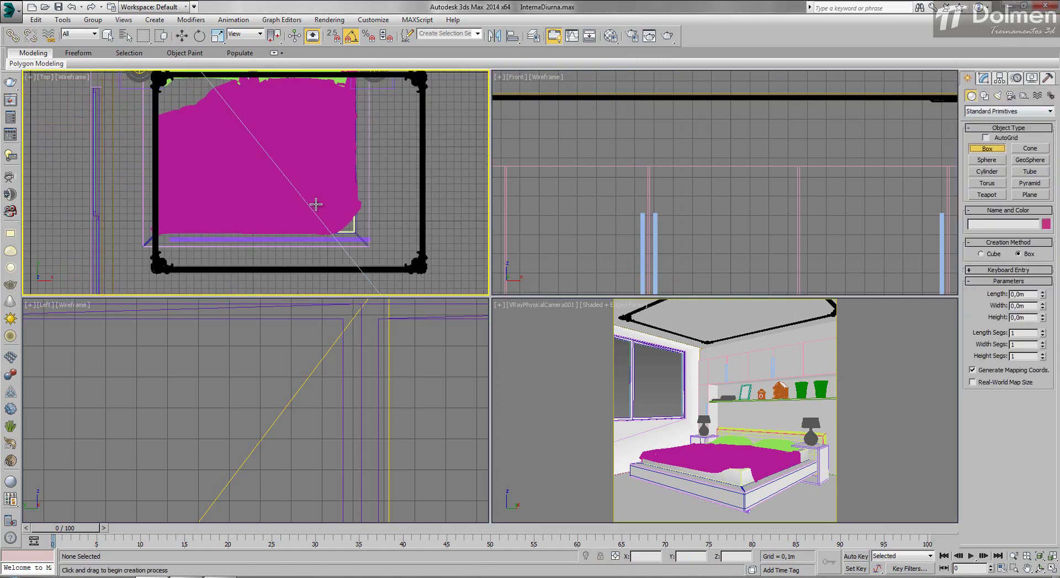
pyautogui.scroll(-3, 315, 206)
pyautogui.moveTo(260, 152); pyautogui.dragTo(285, 175)
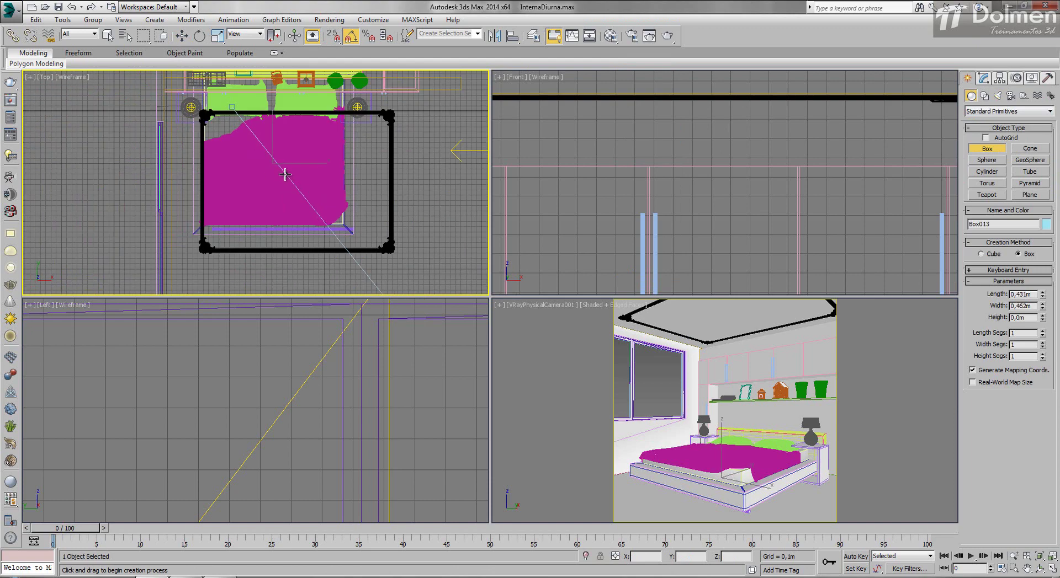
pyautogui.click(284, 165)
# Raise the box to ceiling height in the front view, at about Z 3,291 m
pyautogui.scroll(-5, 703, 189)
pyautogui.press('w')
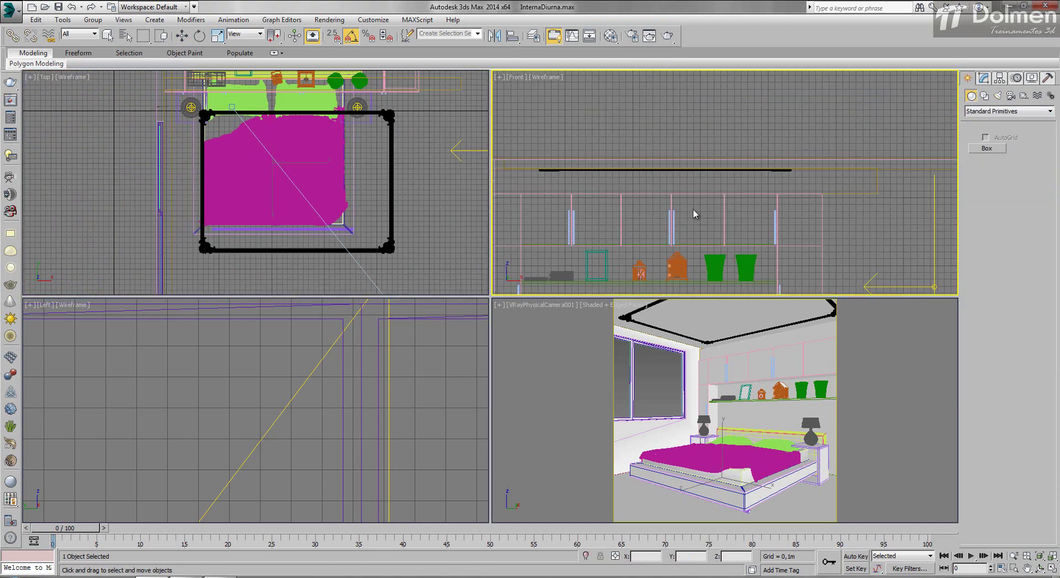
pyautogui.moveTo(675, 267); pyautogui.dragTo(678, 191)
pyautogui.scroll(2, 677, 192)
pyautogui.scroll(5, 677, 192)
pyautogui.moveTo(662, 246); pyautogui.dragTo(662, 209)
# Enlarge the box to about 0,667 m by 0,724 m, raise it to Z 3,338 m and centre it within the ceiling moulding
pyautogui.click(983, 77)
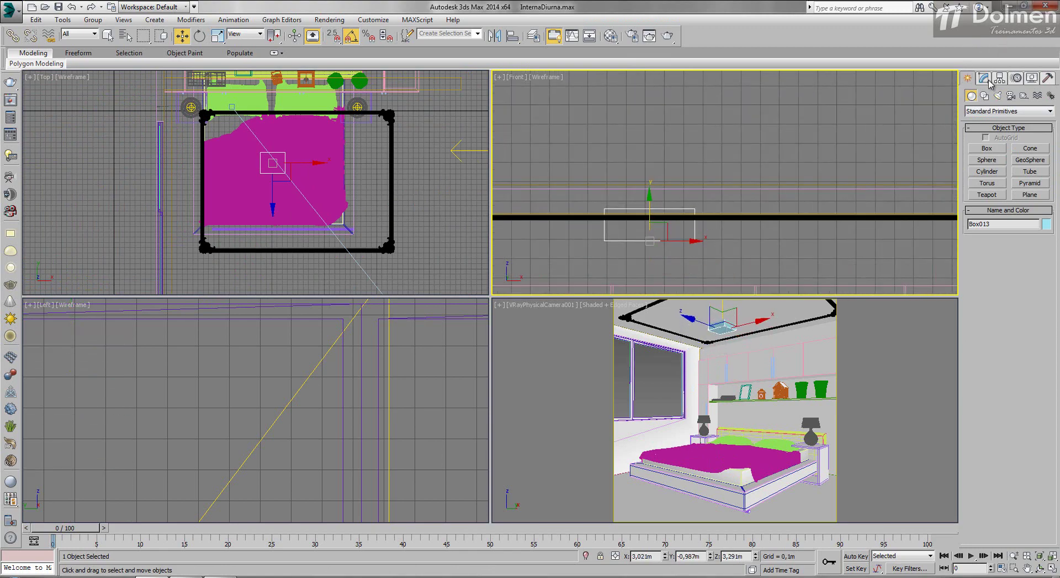
pyautogui.moveTo(1041, 237); pyautogui.dragTo(1042, 215)
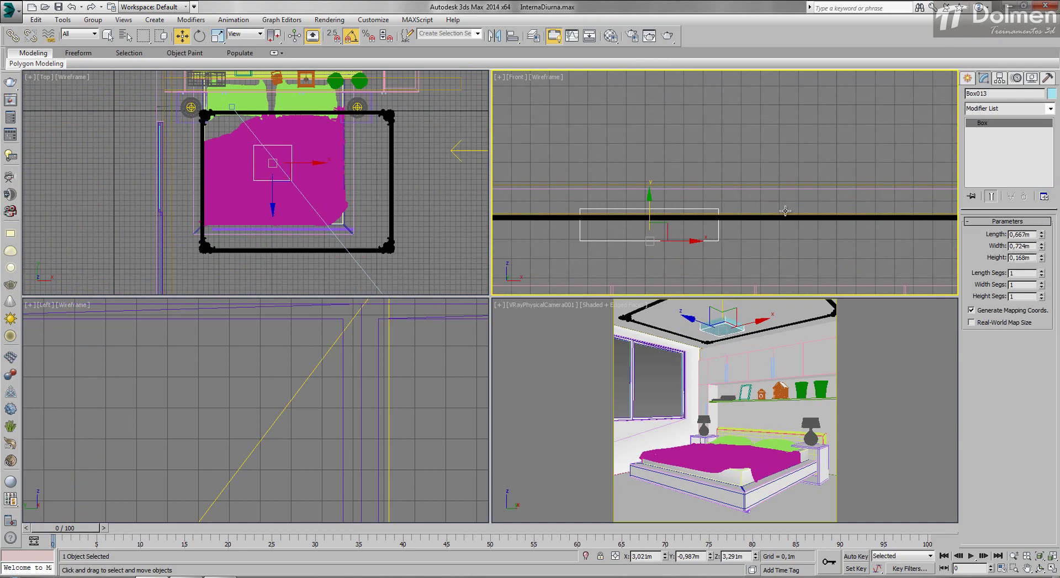
pyautogui.moveTo(648, 212); pyautogui.dragTo(654, 190)
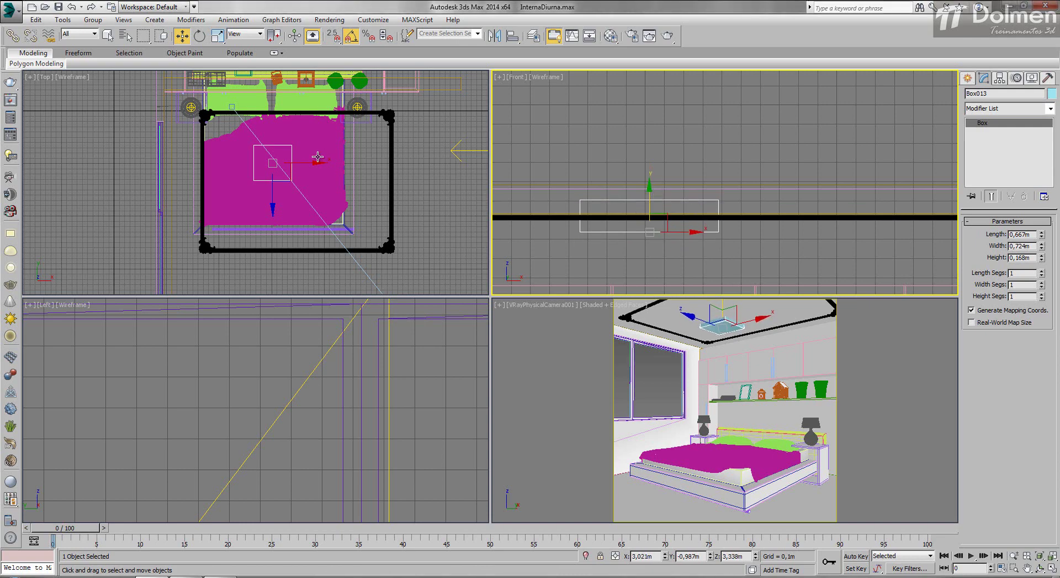
pyautogui.moveTo(296, 150); pyautogui.dragTo(299, 155)
pyautogui.moveTo(297, 159); pyautogui.dragTo(301, 158)
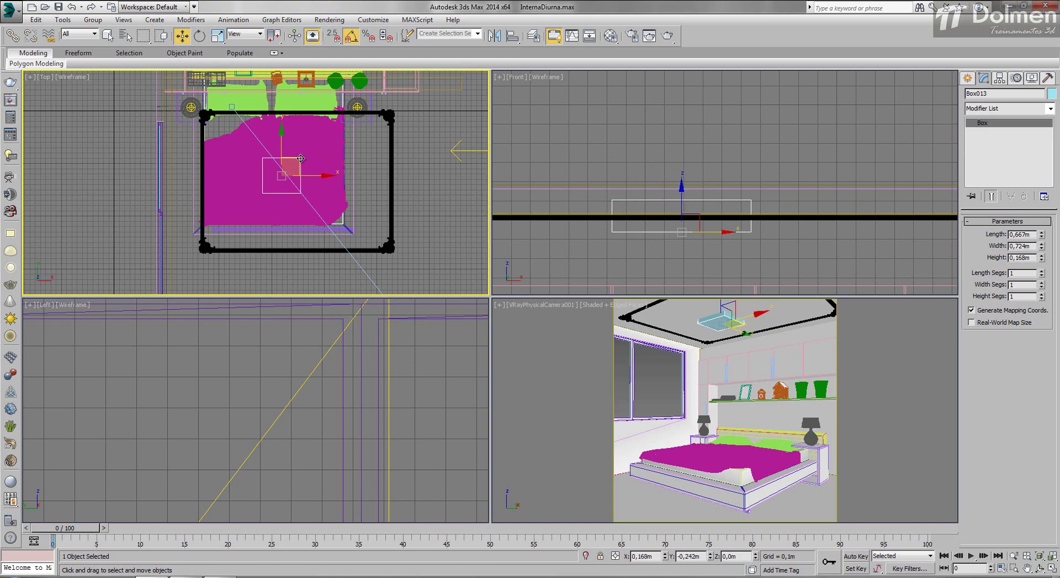
# Assign the white V-Ray material, Material #18, to the ceiling fixture box
pyautogui.click(610, 35)
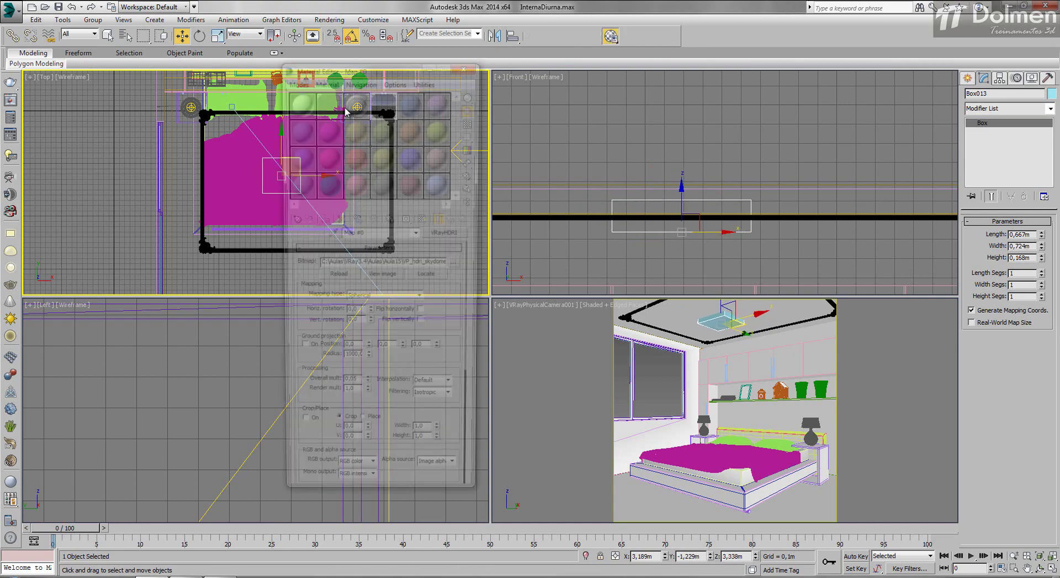
pyautogui.click(327, 103)
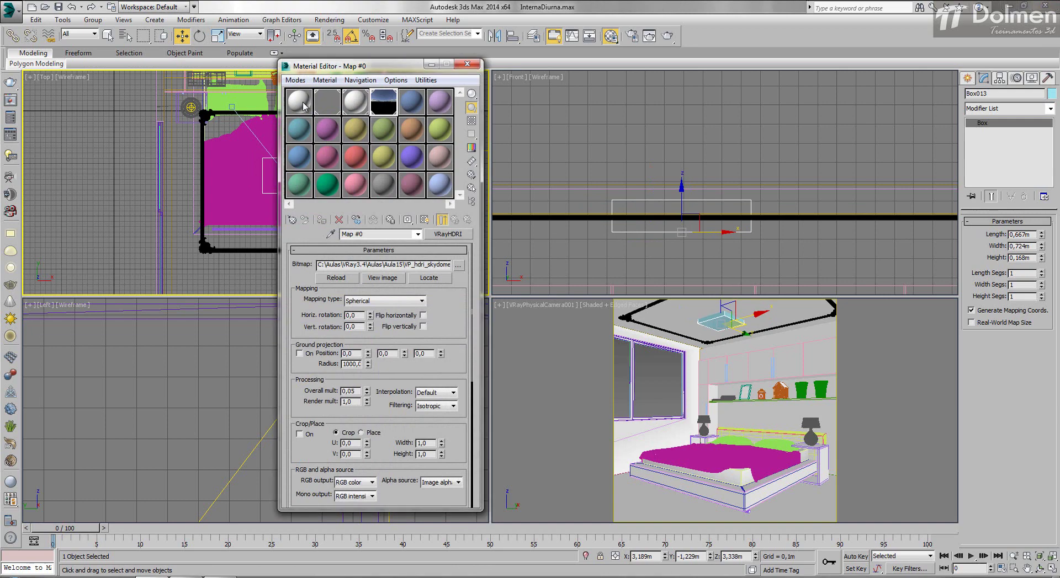
pyautogui.click(355, 103)
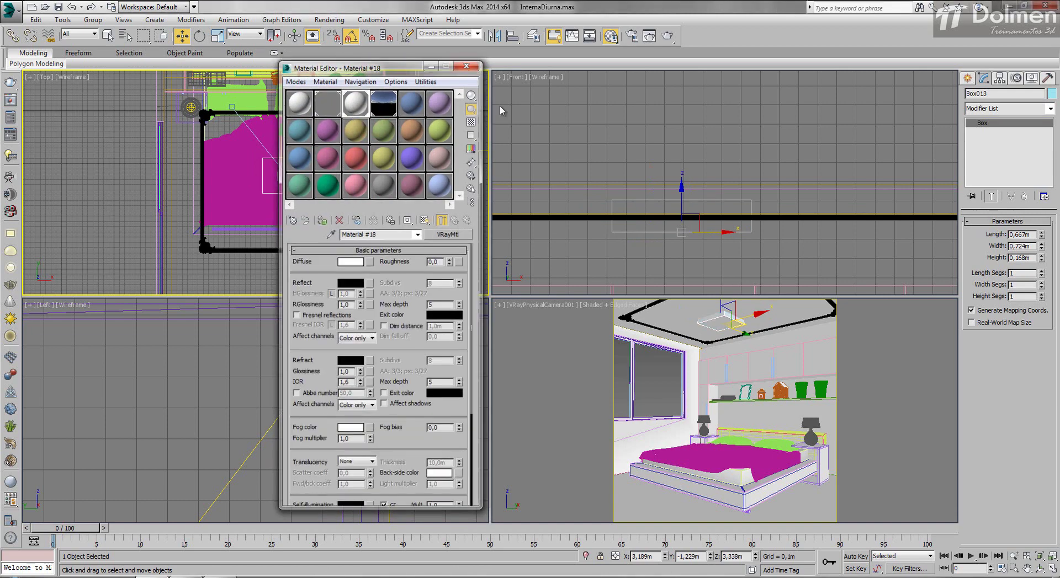
pyautogui.press('m')
# Convert the fixture box to an editable poly and inset its bottom face to leave a border frame
pyautogui.rightClick(718, 323)
pyautogui.rightClick(717, 323)
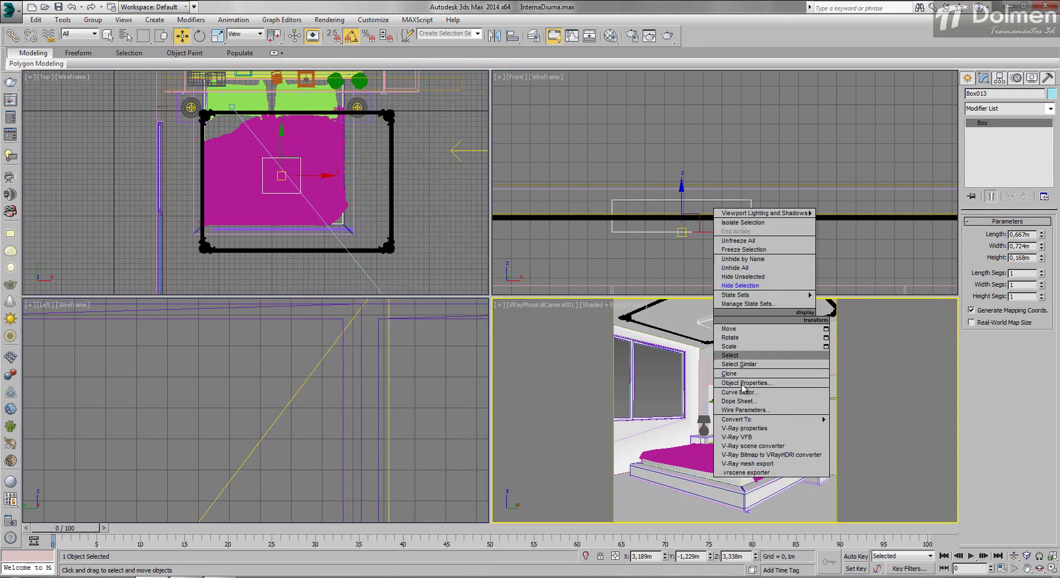
pyautogui.moveTo(754, 421)
pyautogui.click(903, 429)
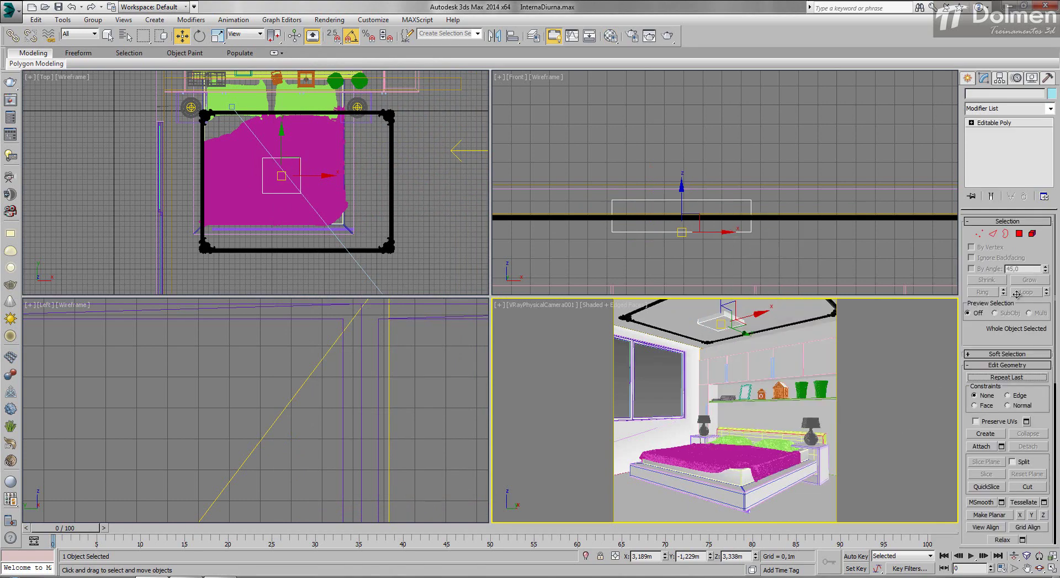
pyautogui.press('4')
pyautogui.click(699, 324)
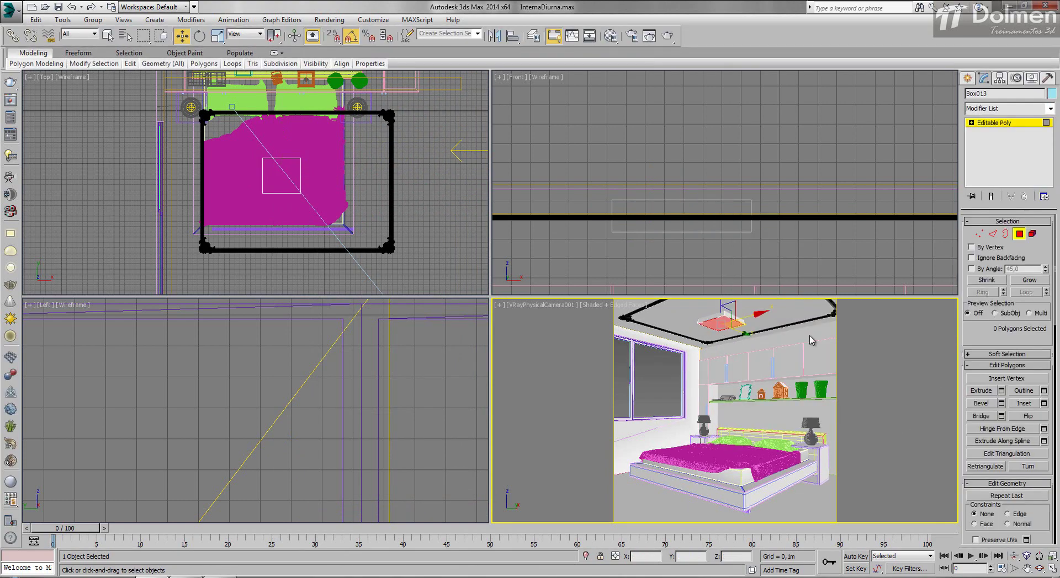
pyautogui.click(1043, 404)
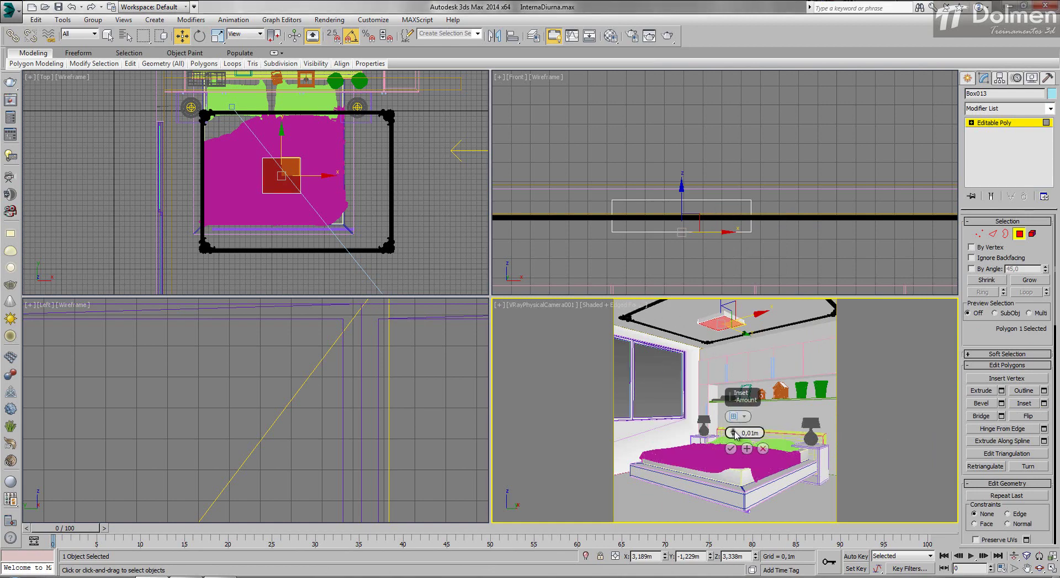
pyautogui.moveTo(734, 435); pyautogui.dragTo(734, 417)
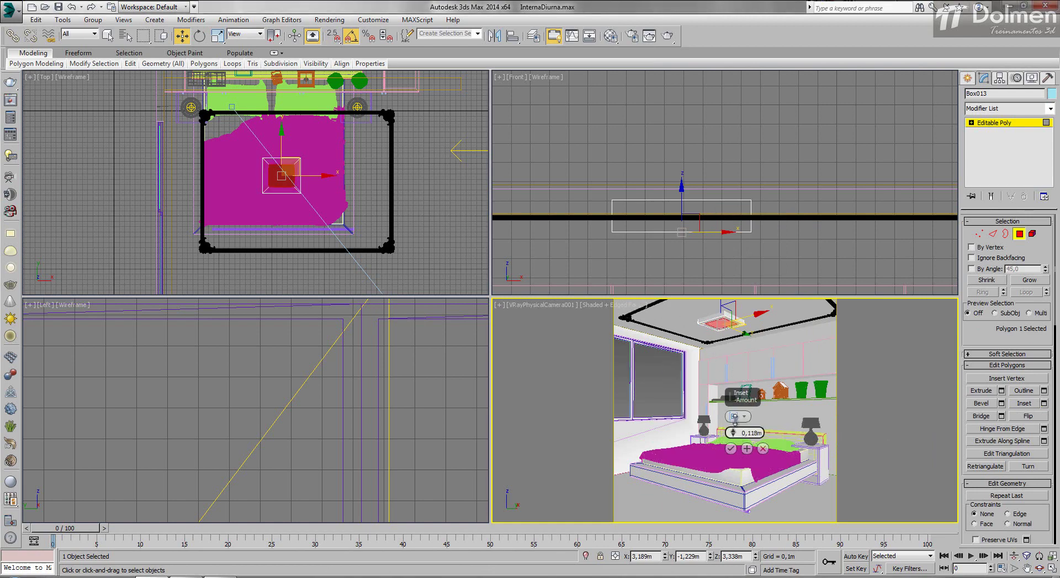
pyautogui.click(730, 449)
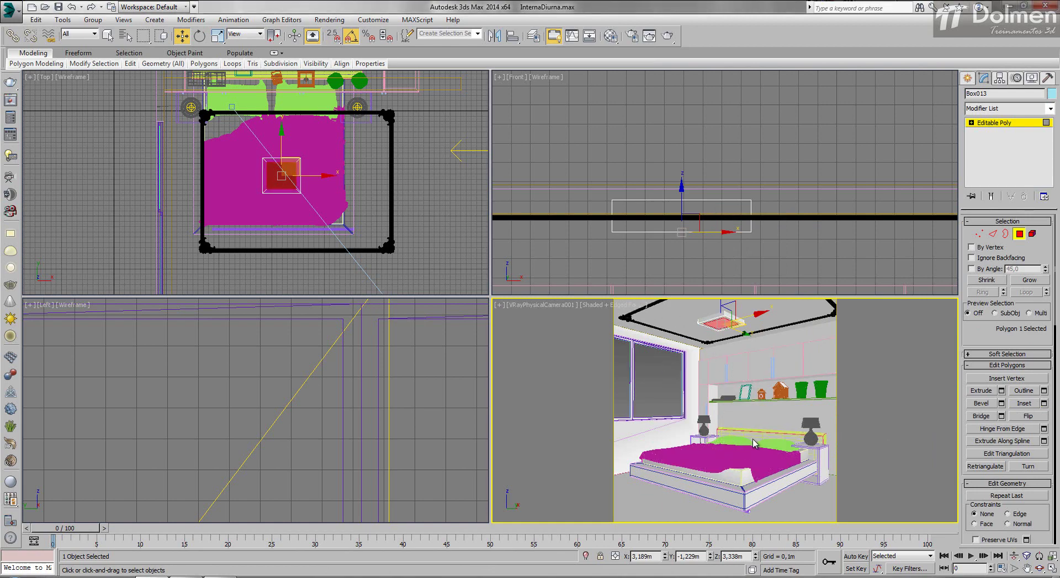
# Extrude the inset face inward by about -0,077 m to recess the fixture, and leave polygon editing
pyautogui.click(1000, 391)
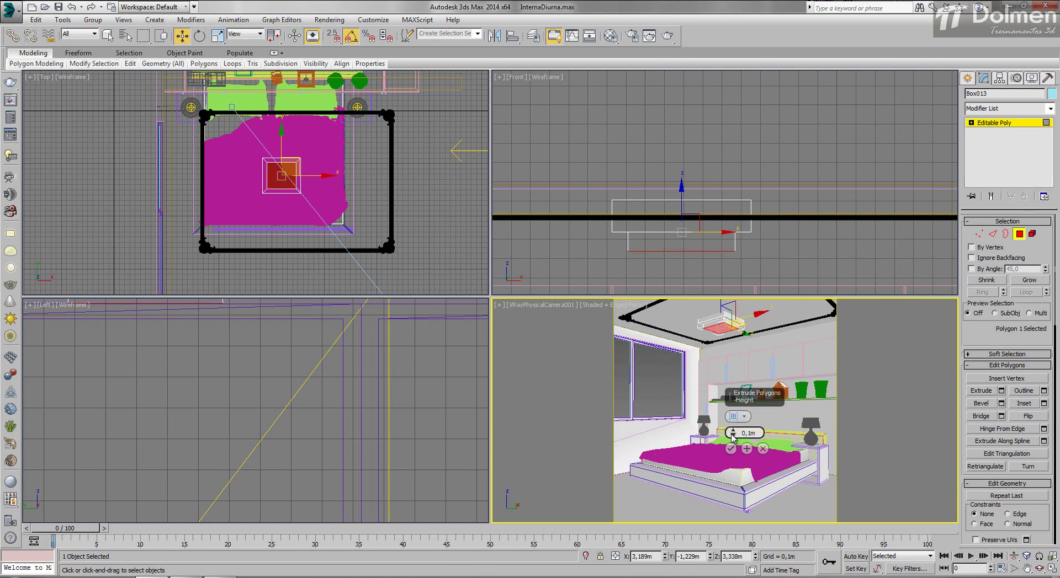
pyautogui.moveTo(732, 449); pyautogui.dragTo(733, 457)
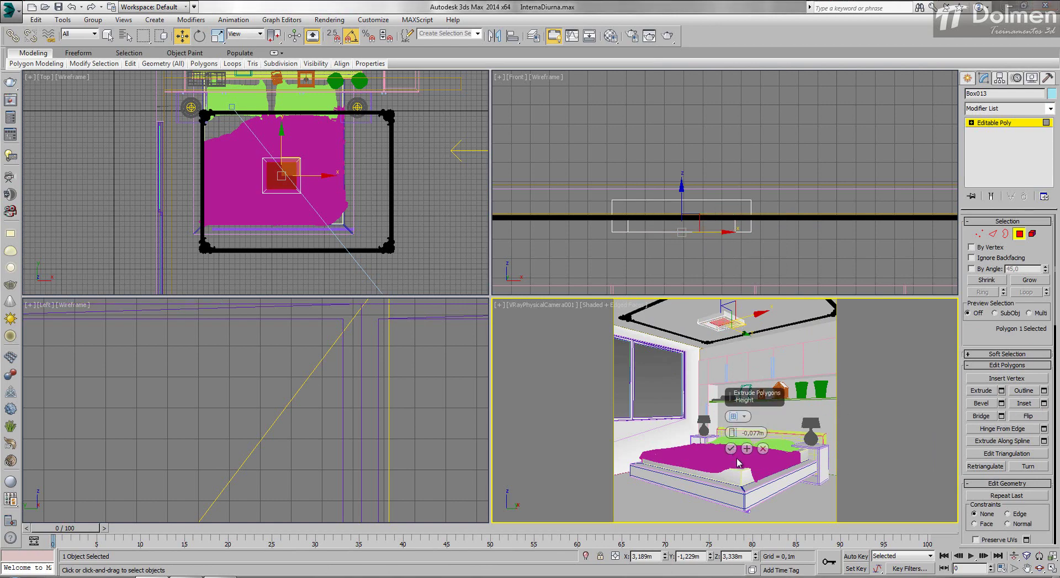
pyautogui.click(731, 449)
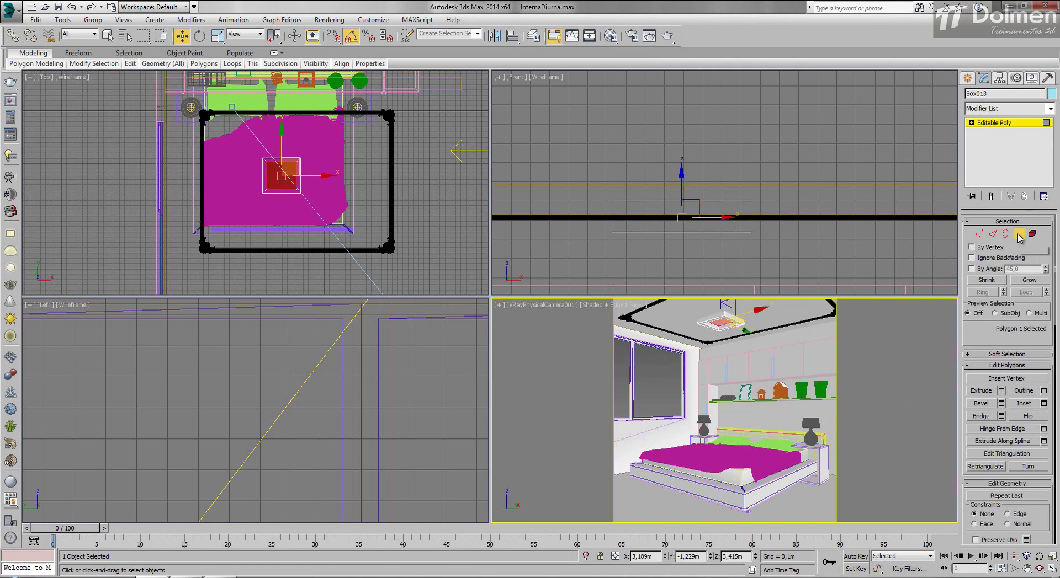
pyautogui.click(1019, 234)
# Create a box of about 0,533 m by 0,587 m in the top view, slightly overlapping the fixture's recess
pyautogui.click(967, 78)
pyautogui.click(987, 148)
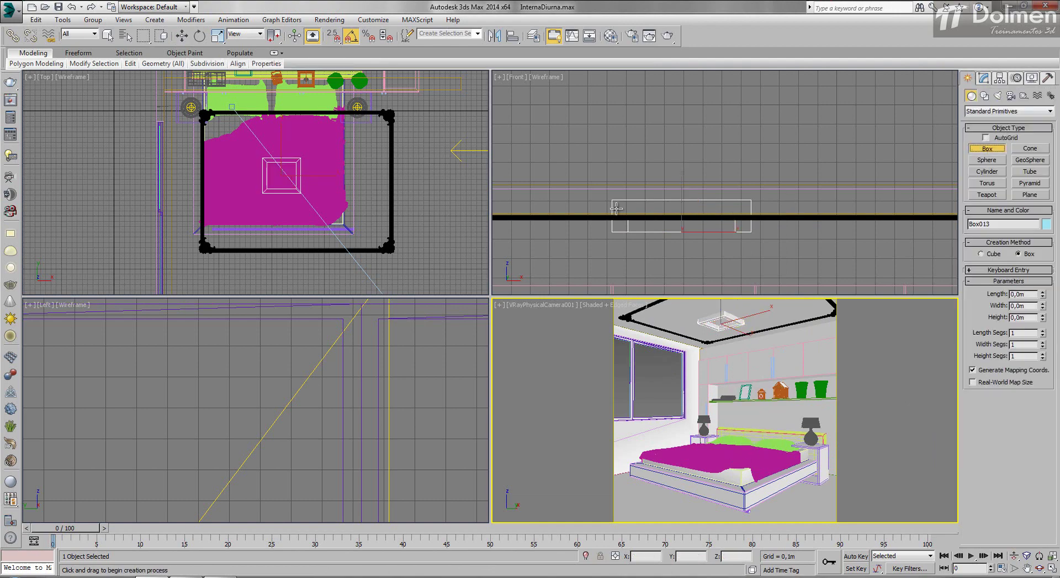
pyautogui.scroll(8, 283, 196)
pyautogui.click(244, 163)
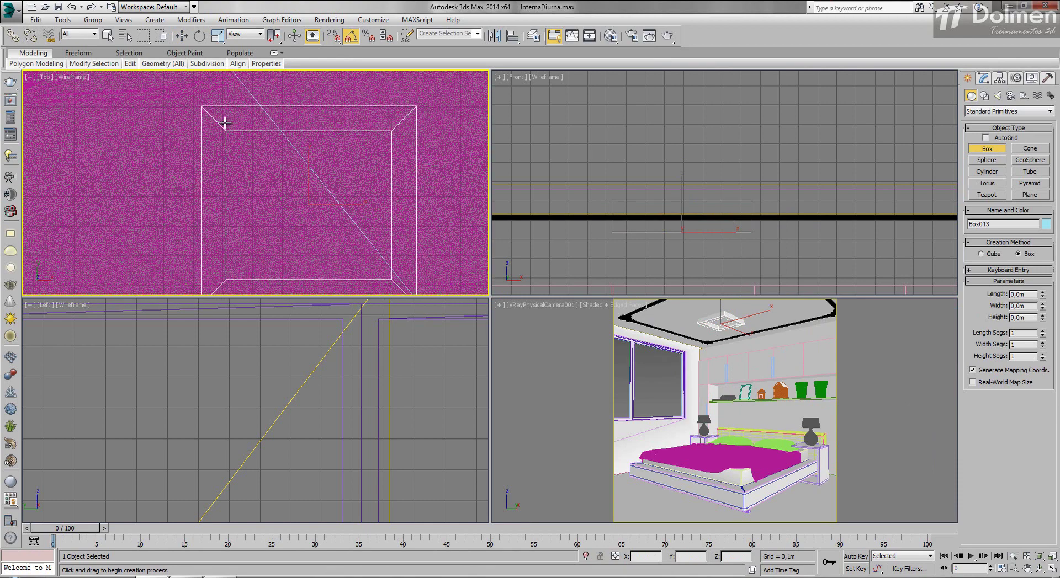
pyautogui.moveTo(222, 125); pyautogui.dragTo(395, 282)
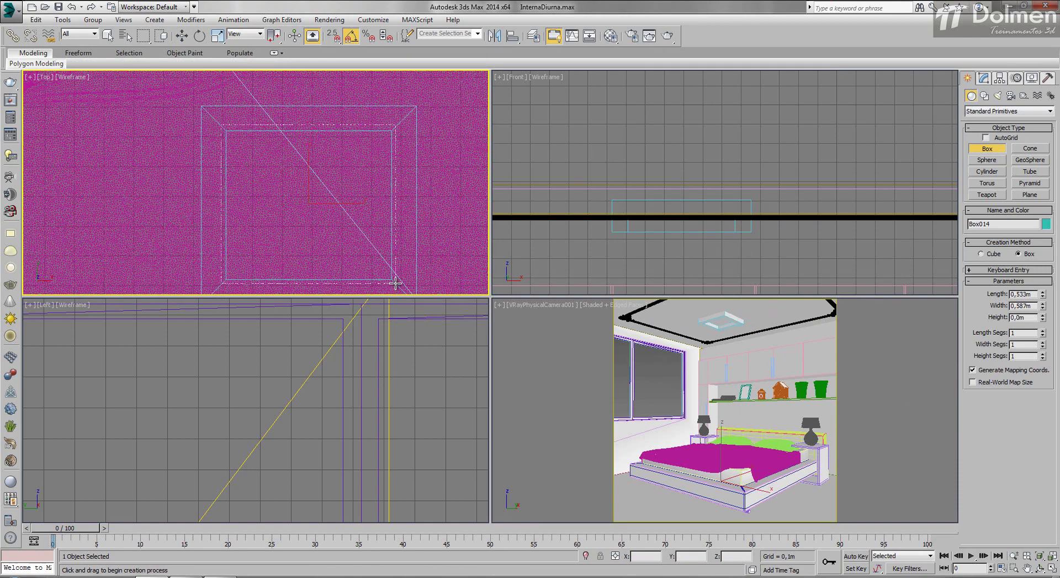
pyautogui.click(381, 240)
# Raise the new box in the front view to about Z 3,103 m, just below the ceiling fixture
pyautogui.press('w')
pyautogui.scroll(-6, 708, 190)
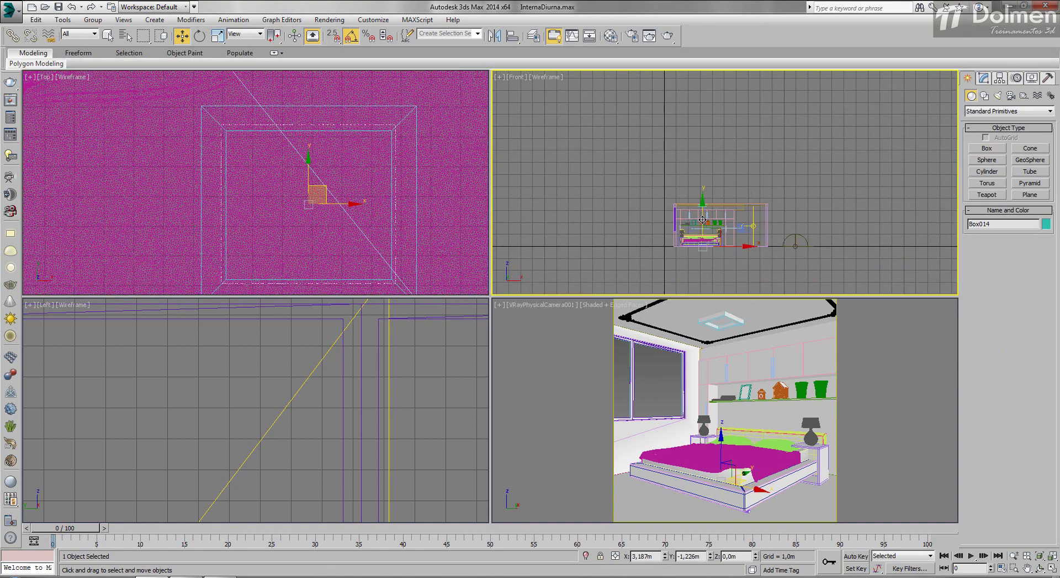
pyautogui.moveTo(708, 189); pyautogui.dragTo(689, 242)
pyautogui.scroll(10, 705, 166)
pyautogui.scroll(5, 687, 159)
# Flatten the box vertically into a thin pane and raise it to about Z 3,36 m inside the fixture
pyautogui.press('e')
pyautogui.press('r')
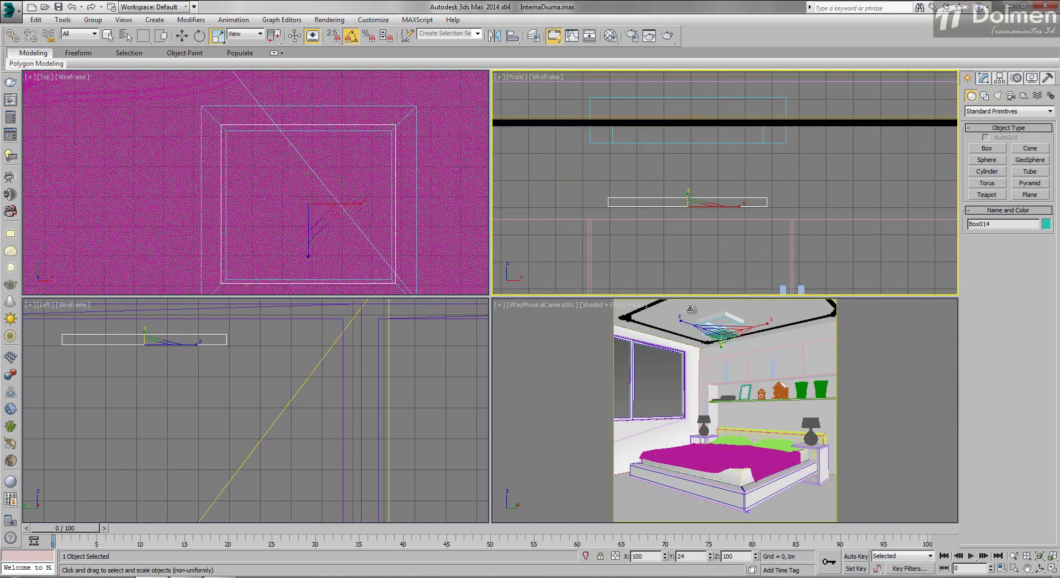
pyautogui.press('w')
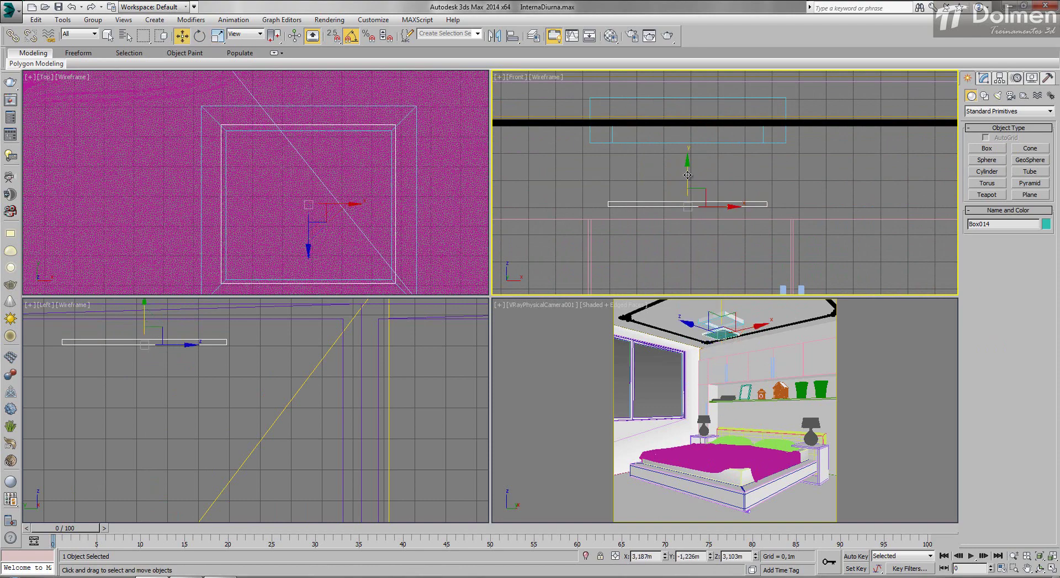
pyautogui.moveTo(689, 178); pyautogui.dragTo(689, 110)
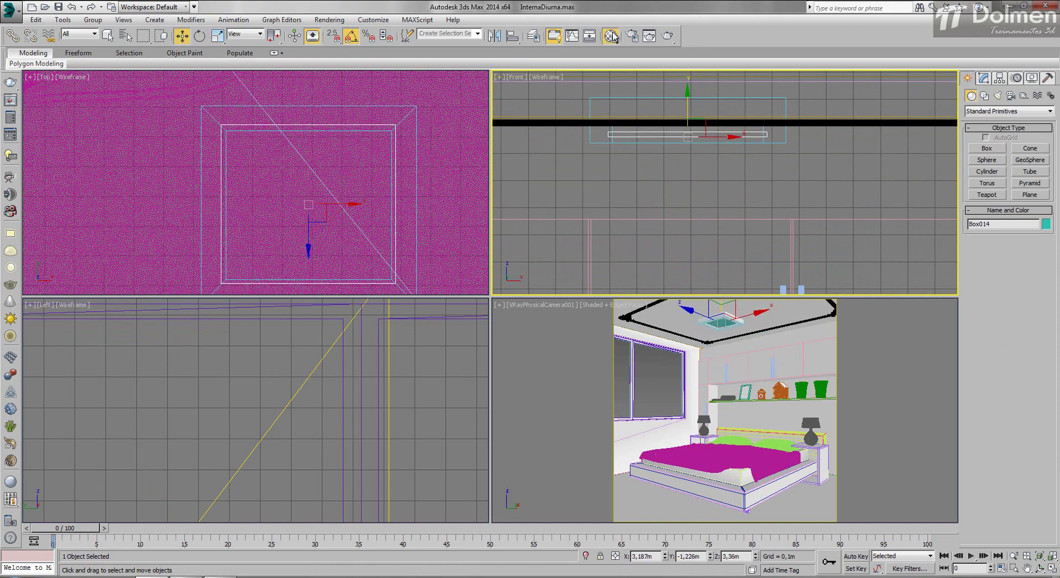
# Assign the refractive glass material, Material #9, to the thin pane inside the fixture
pyautogui.click(610, 36)
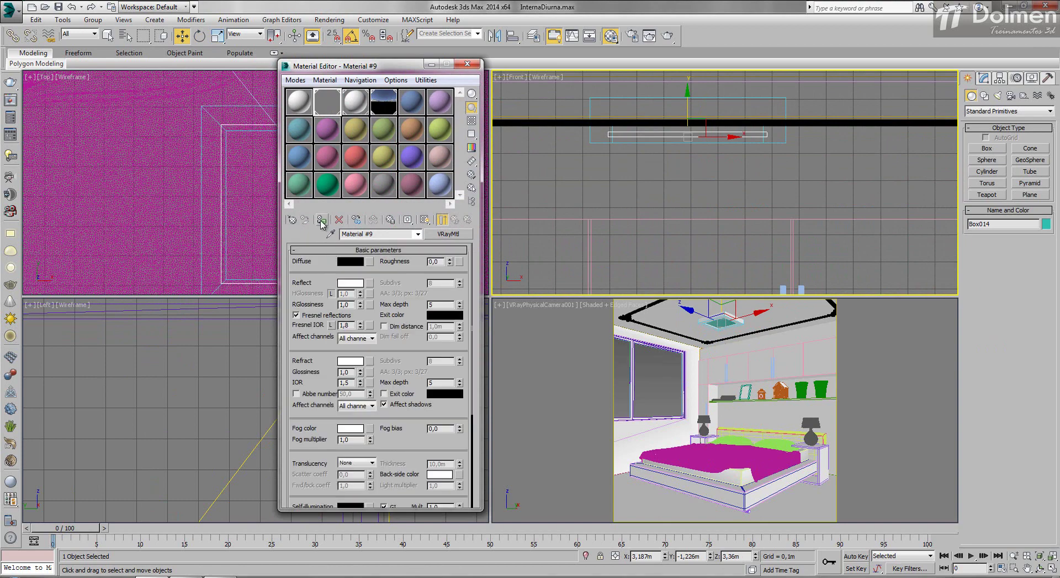
pyautogui.click(467, 64)
# Render the camera view to check the new ceiling fixture, and close the frame buffer
pyautogui.click(577, 345)
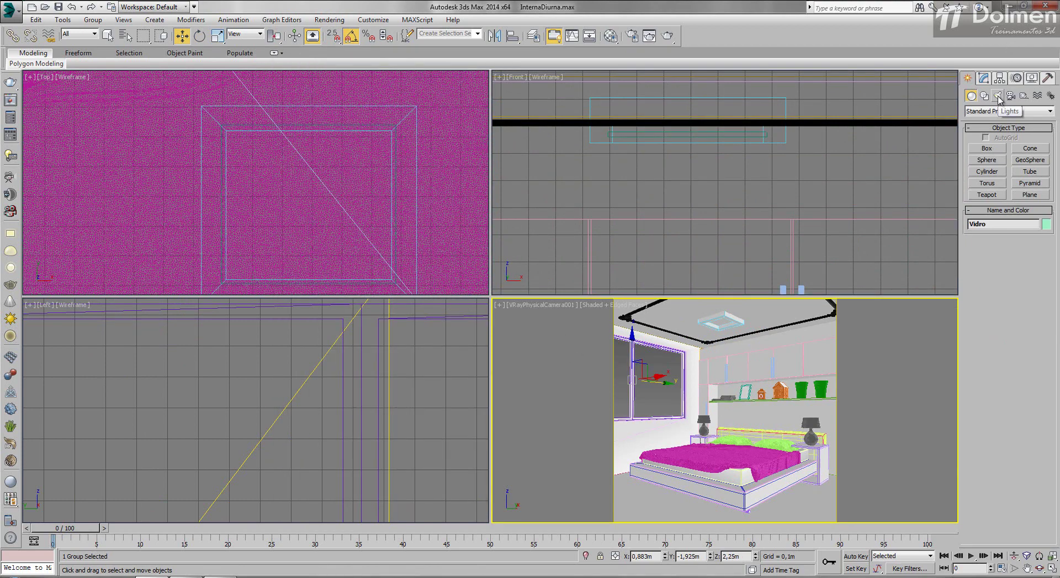
pyautogui.rightClick(659, 407)
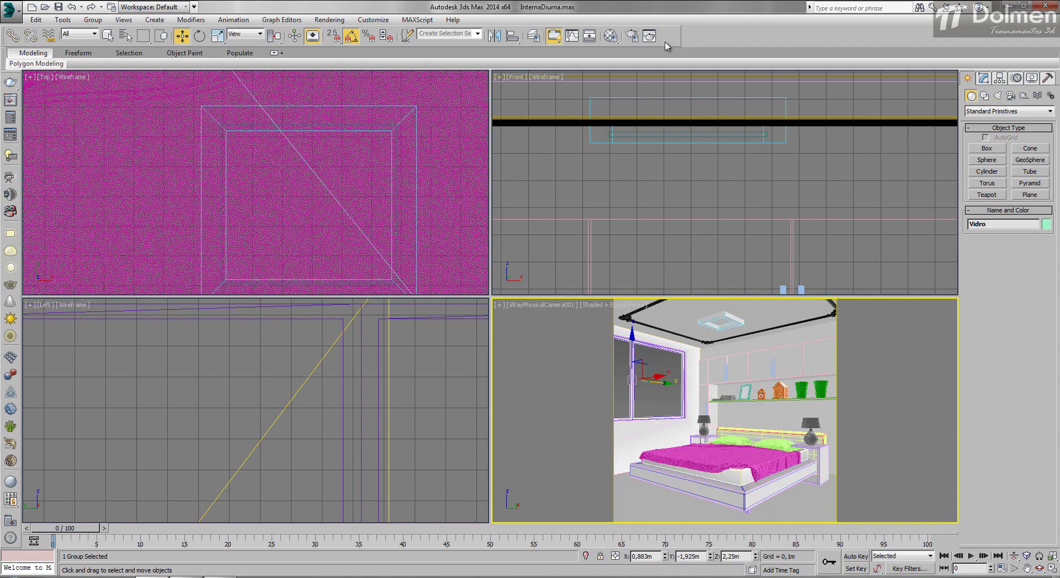
pyautogui.click(667, 35)
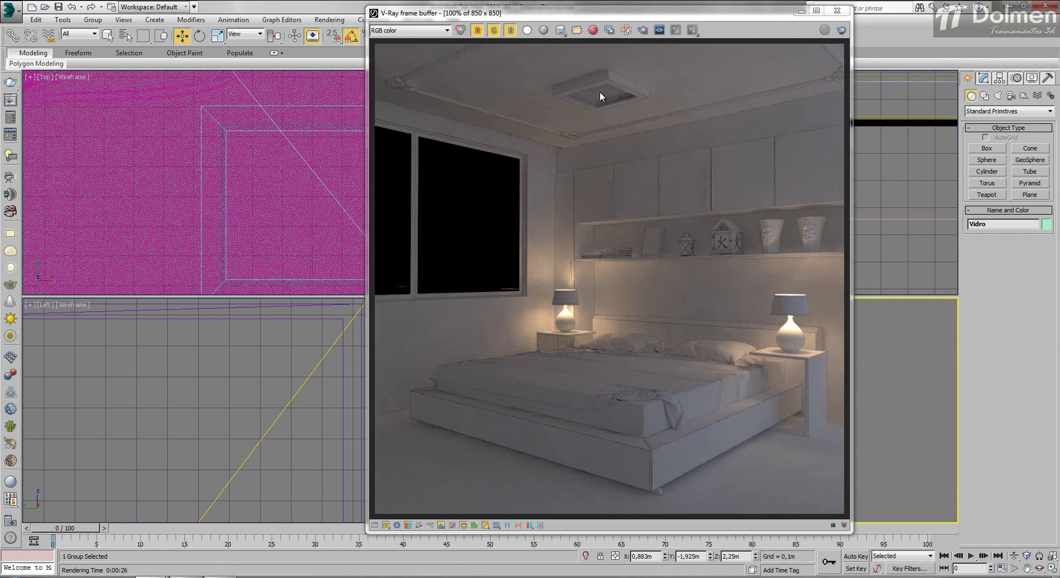
pyautogui.click(837, 11)
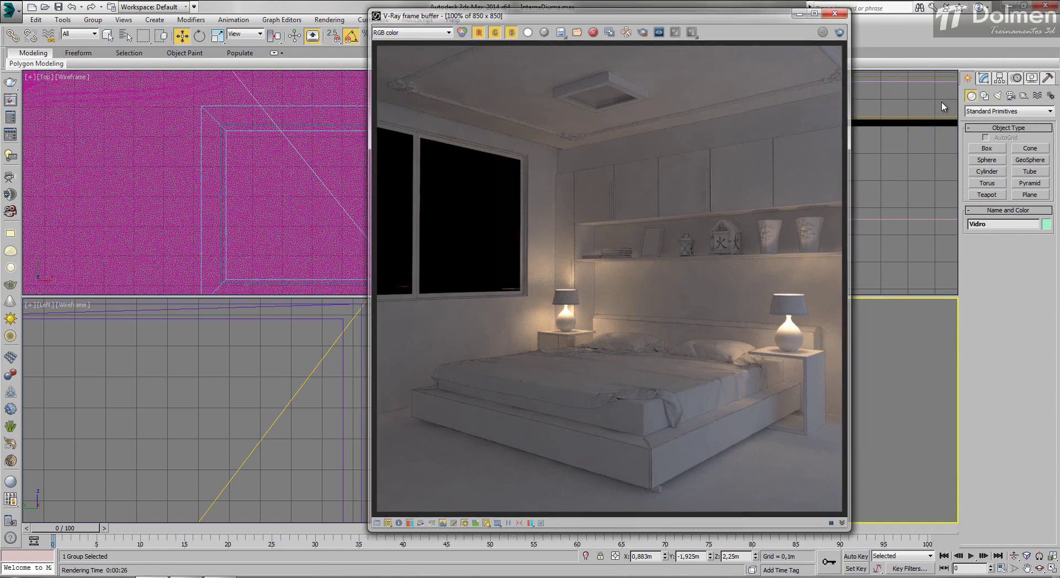
# Create a VRayLight plane over the fixture's recess in the top view, about 0,294 m half-length by 0,268 m half-width
pyautogui.click(998, 96)
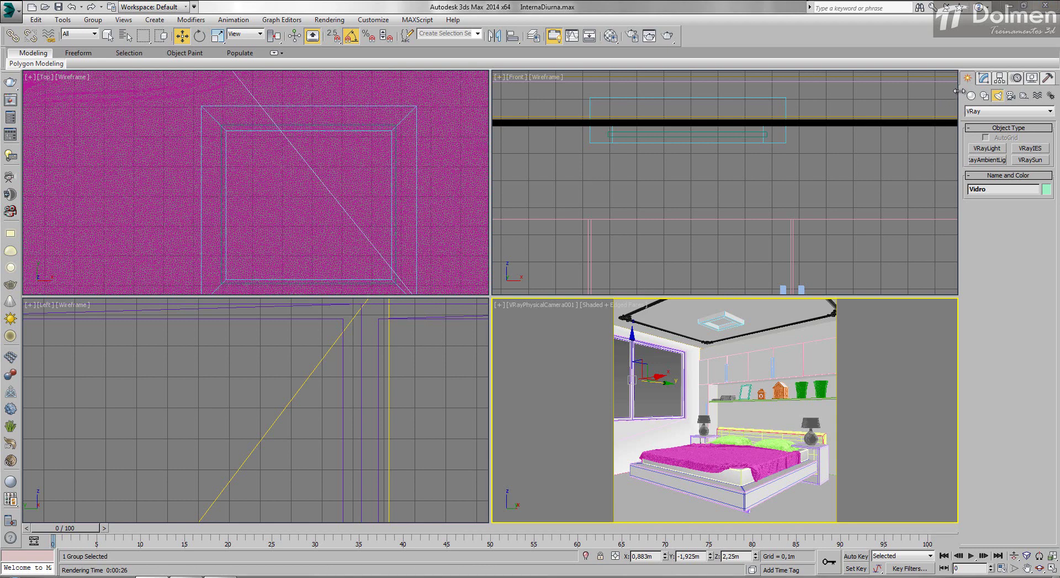
pyautogui.click(988, 149)
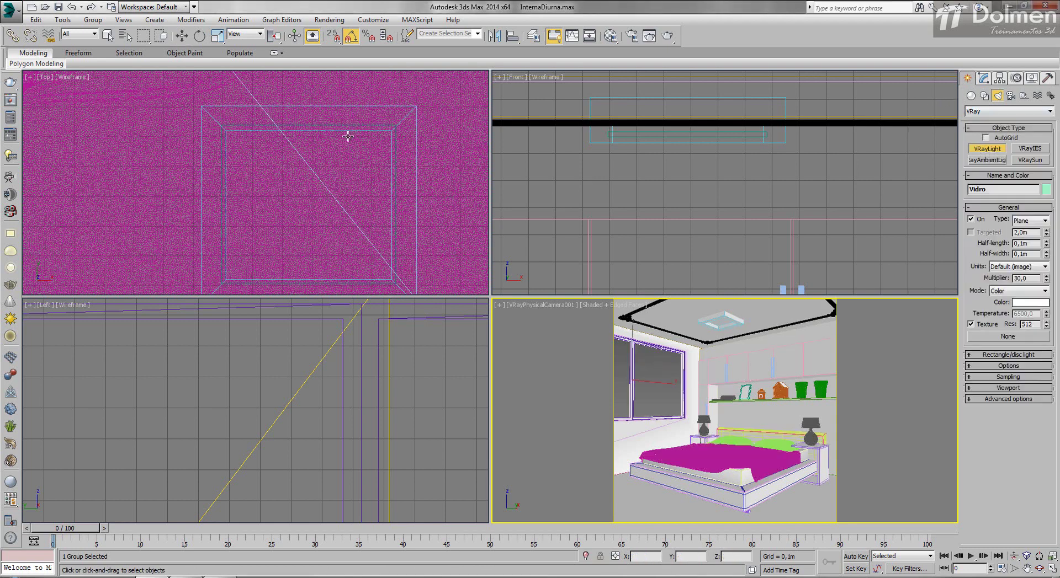
pyautogui.moveTo(221, 126); pyautogui.dragTo(394, 284)
pyautogui.rightClick(393, 284)
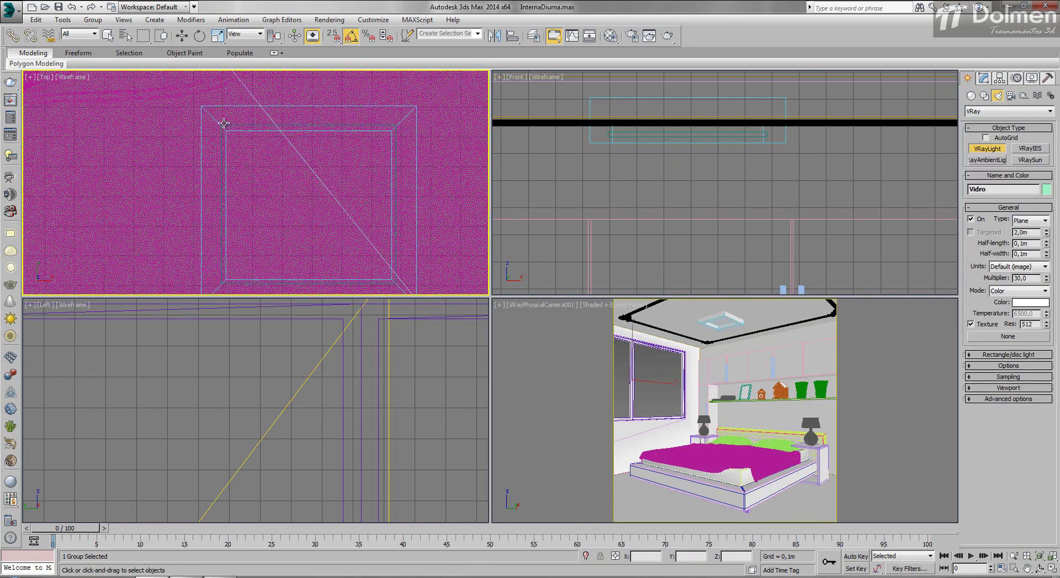
pyautogui.moveTo(223, 122); pyautogui.dragTo(395, 284)
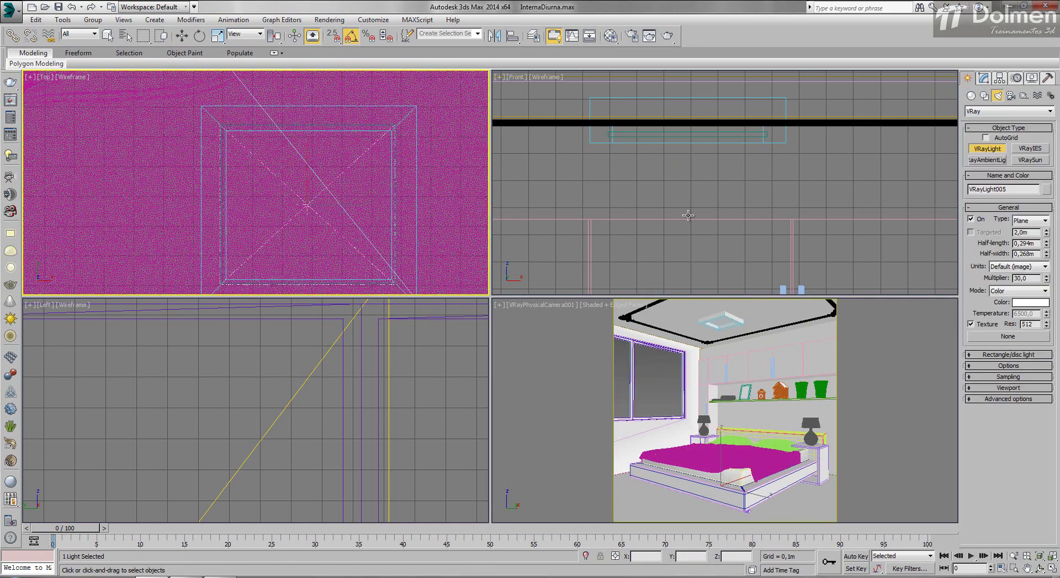
# Raise the plane light to about Z 3,333 m, just below the ceiling fixture's underside
pyautogui.rightClick(723, 202)
pyautogui.scroll(-5, 726, 199)
pyautogui.scroll(1, 722, 191)
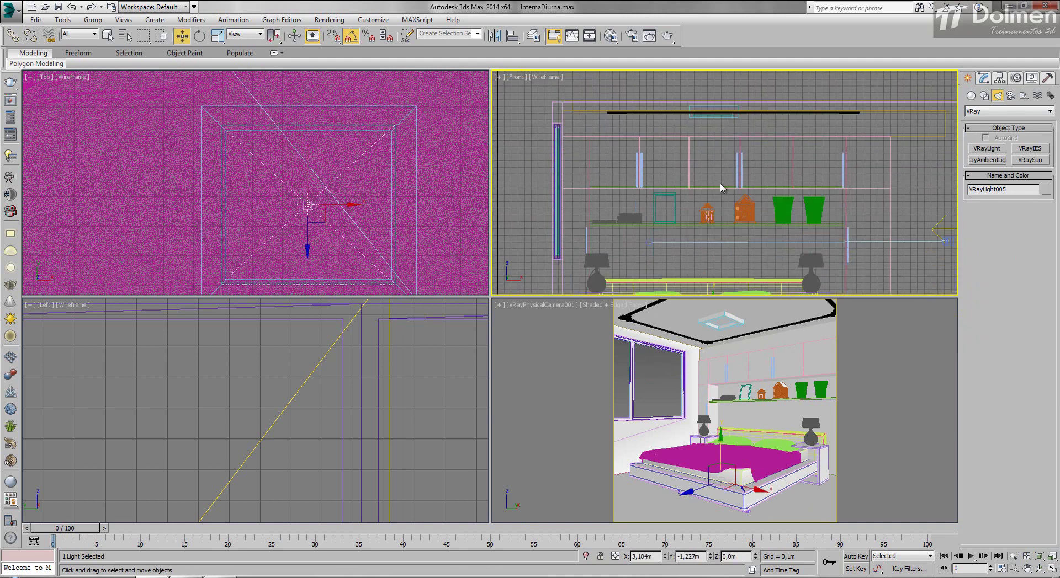
pyautogui.scroll(-2, 719, 216)
pyautogui.moveTo(715, 257); pyautogui.dragTo(714, 120)
pyautogui.scroll(6, 715, 119)
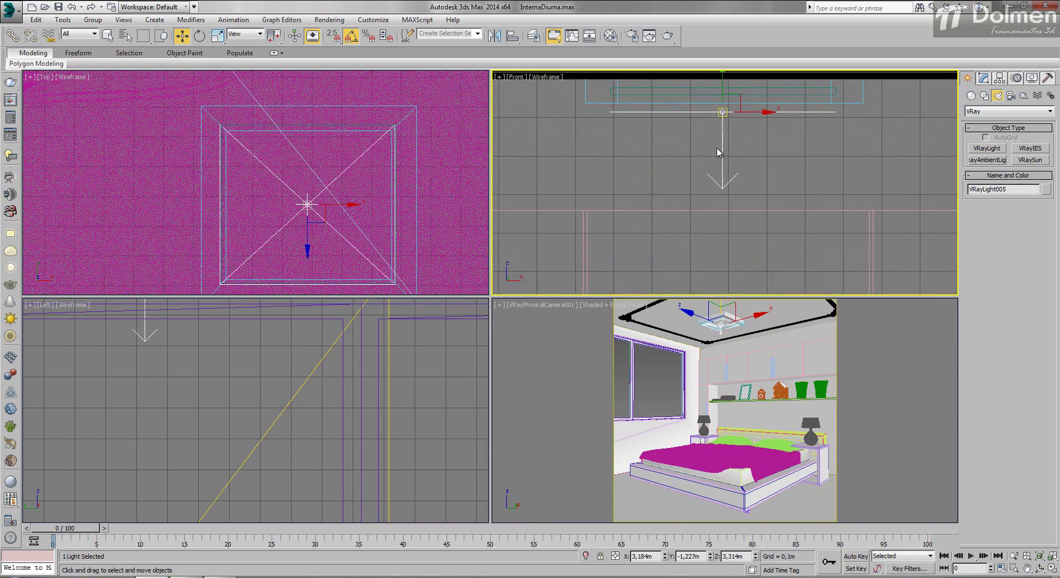
pyautogui.moveTo(724, 170); pyautogui.dragTo(694, 169)
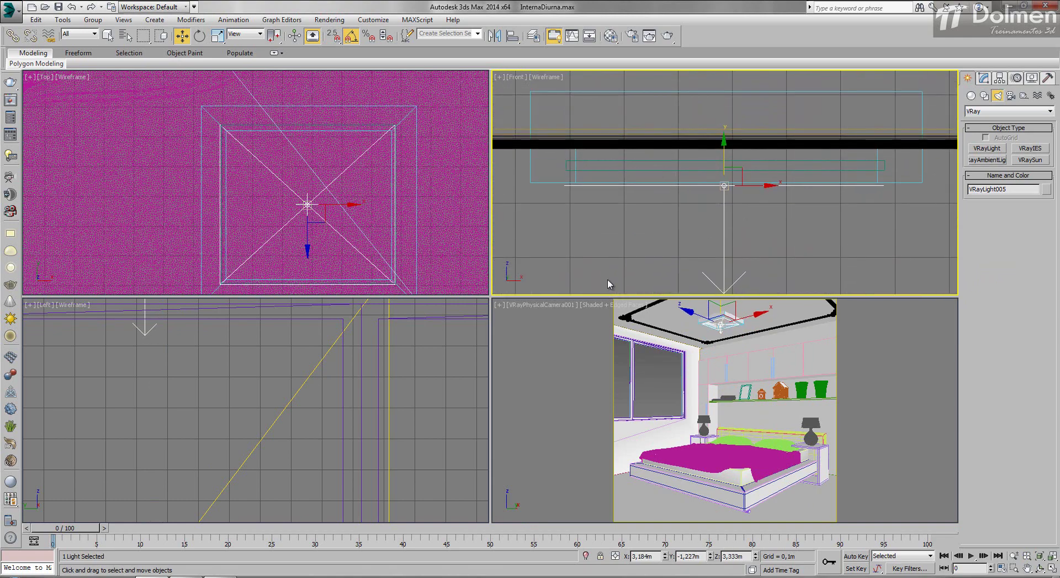
# Set the intensity multiplier of the ceiling fixture's plane light to 10
pyautogui.rightClick(539, 344)
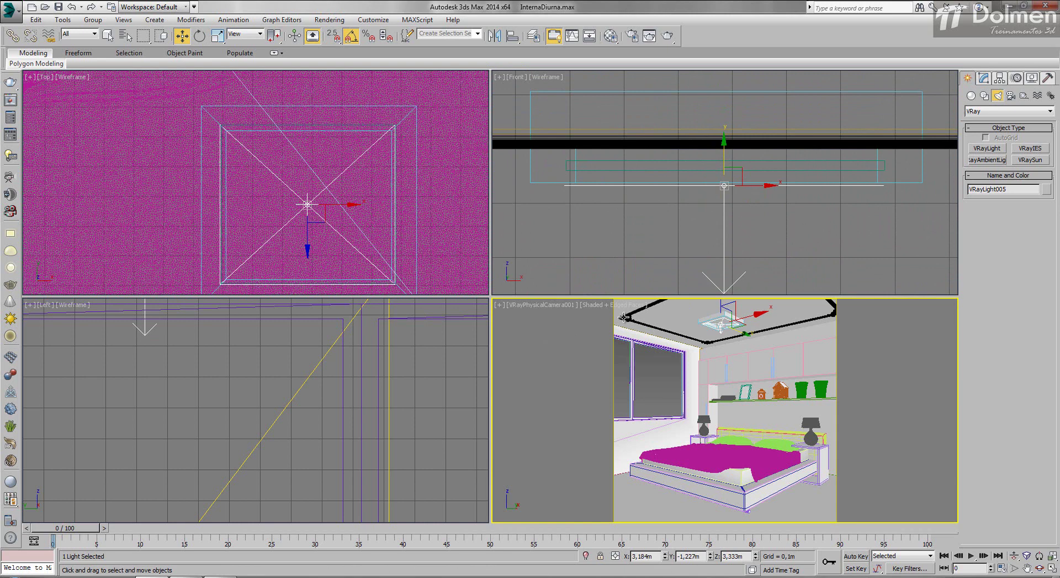
pyautogui.click(983, 78)
pyautogui.press('Return')
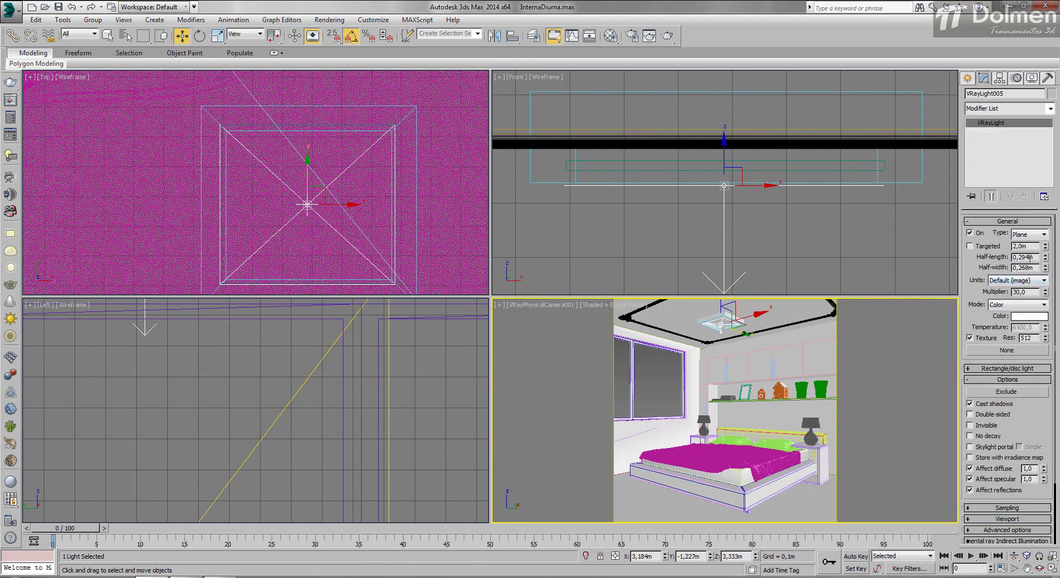
pyautogui.doubleClick(1025, 292)
pyautogui.write('10')
pyautogui.press('Return')
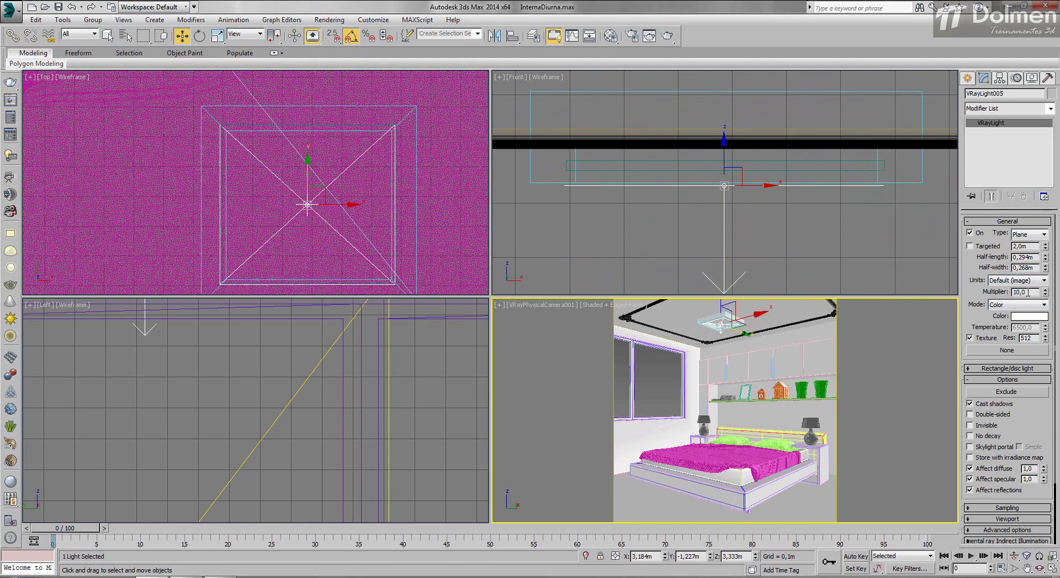
# Switch the plane light's color mode to Temperature at 4500 and show its rectangle/disc light settings
pyautogui.click(1018, 305)
pyautogui.click(1024, 318)
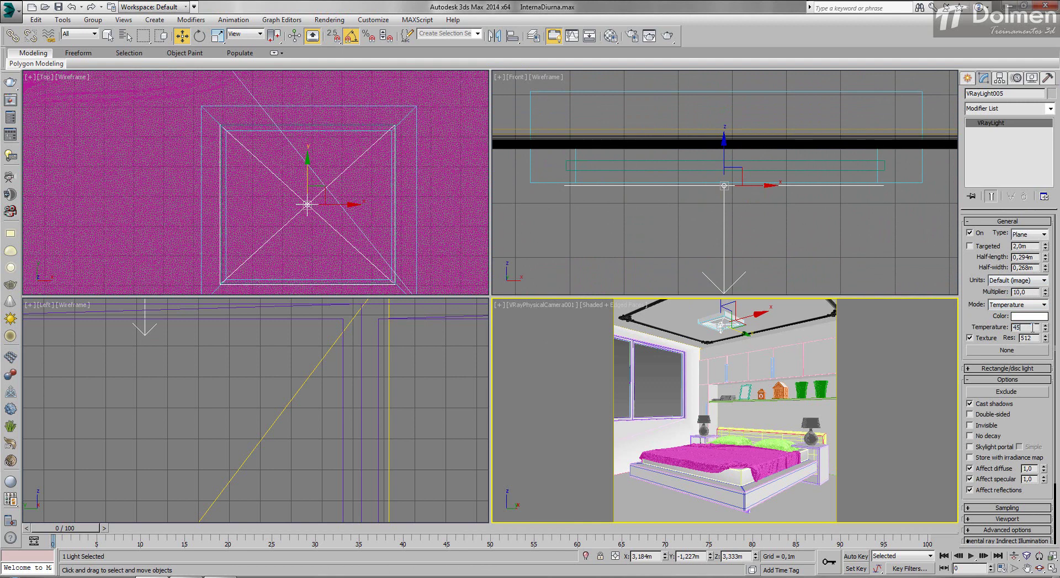
pyautogui.press('Return')
pyautogui.click(1007, 368)
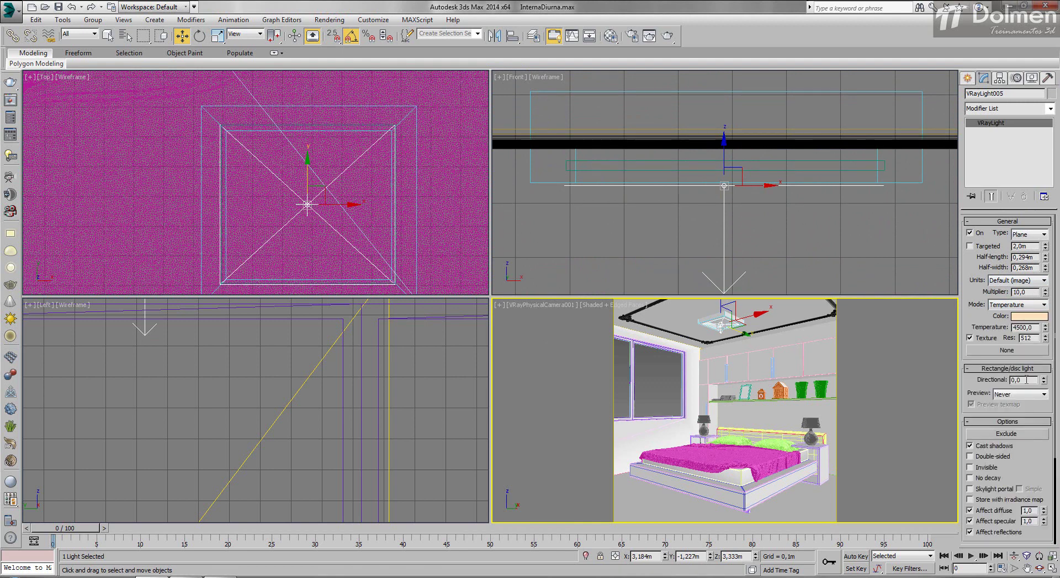
# Render the camera view to check the plane light, turn off its Affect reflections option, and close the frame buffer
pyautogui.rightClick(540, 380)
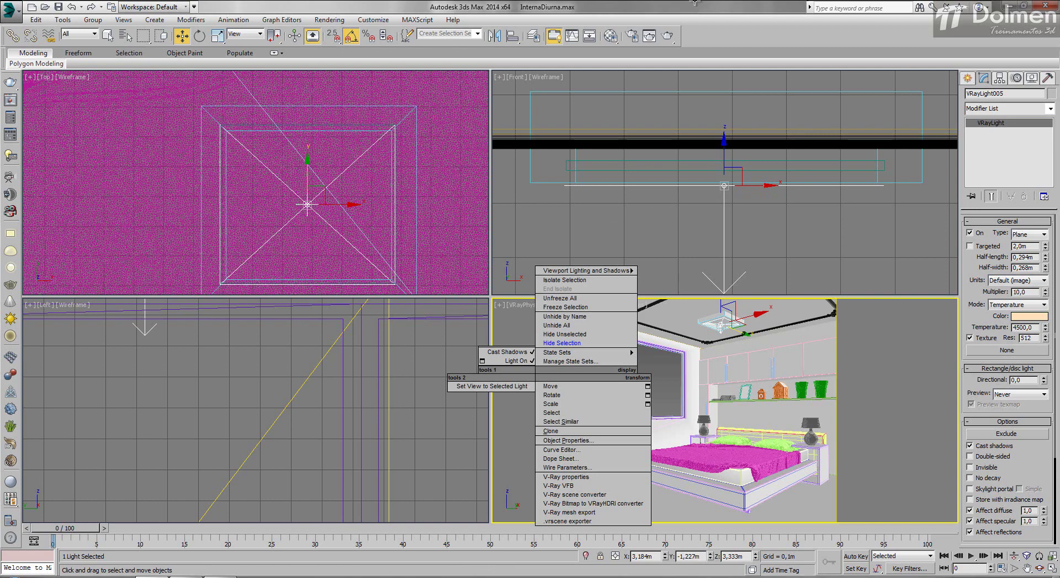
pyautogui.click(669, 36)
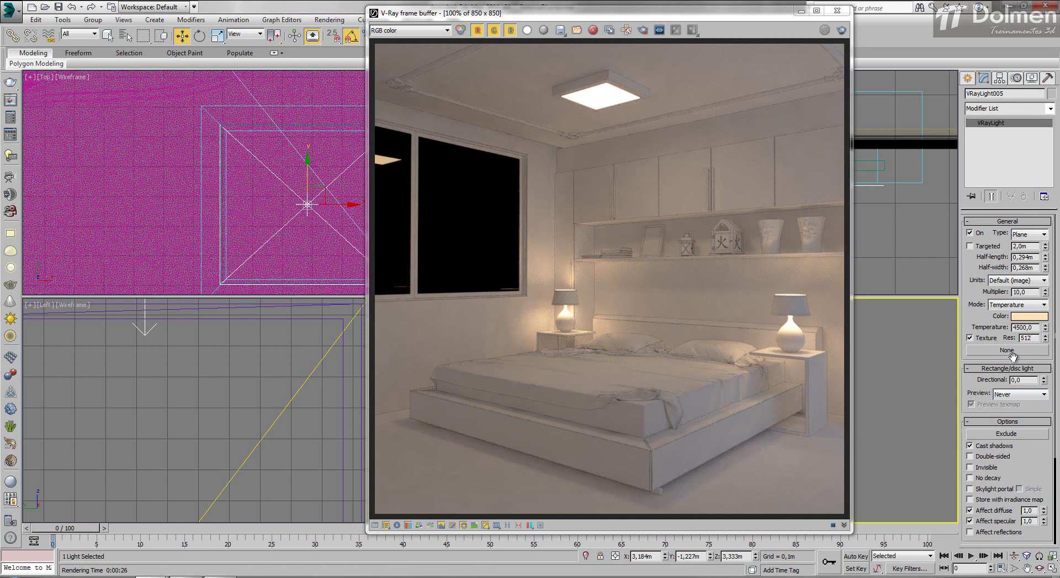
pyautogui.click(837, 10)
# Set the plane light's directional preview to Selected and its directional value to 0,56
pyautogui.scroll(-6, 362, 153)
pyautogui.scroll(-2, 362, 153)
pyautogui.moveTo(362, 153); pyautogui.dragTo(347, 173, button='middle')
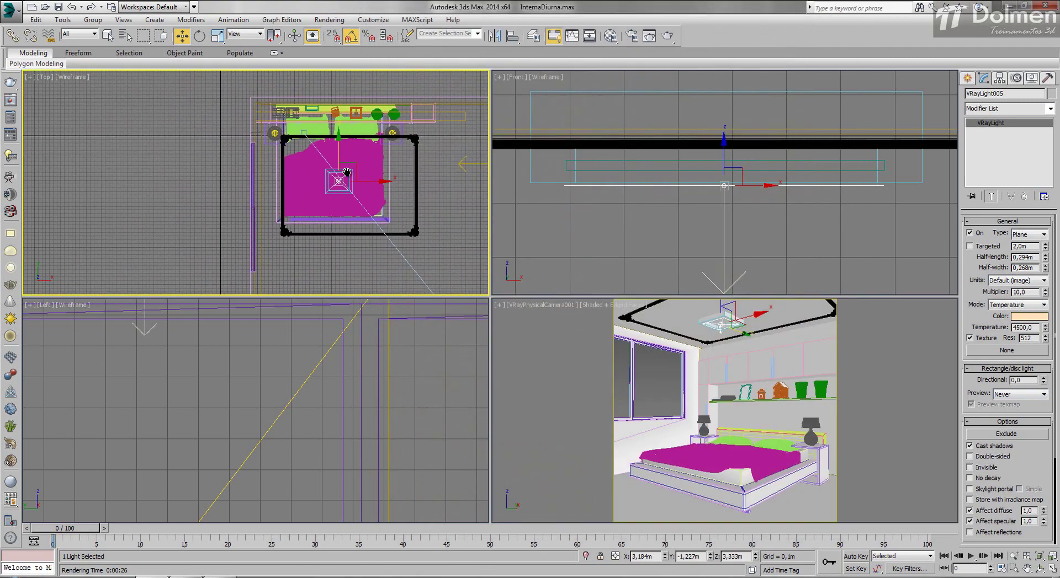
pyautogui.click(1013, 395)
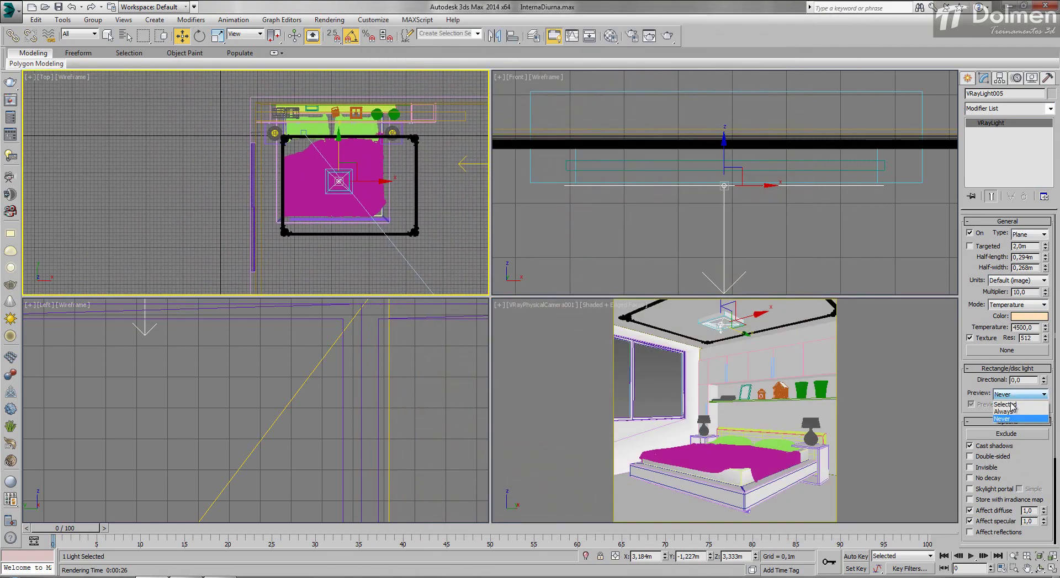
pyautogui.click(1013, 412)
pyautogui.moveTo(1043, 380); pyautogui.dragTo(1058, 351)
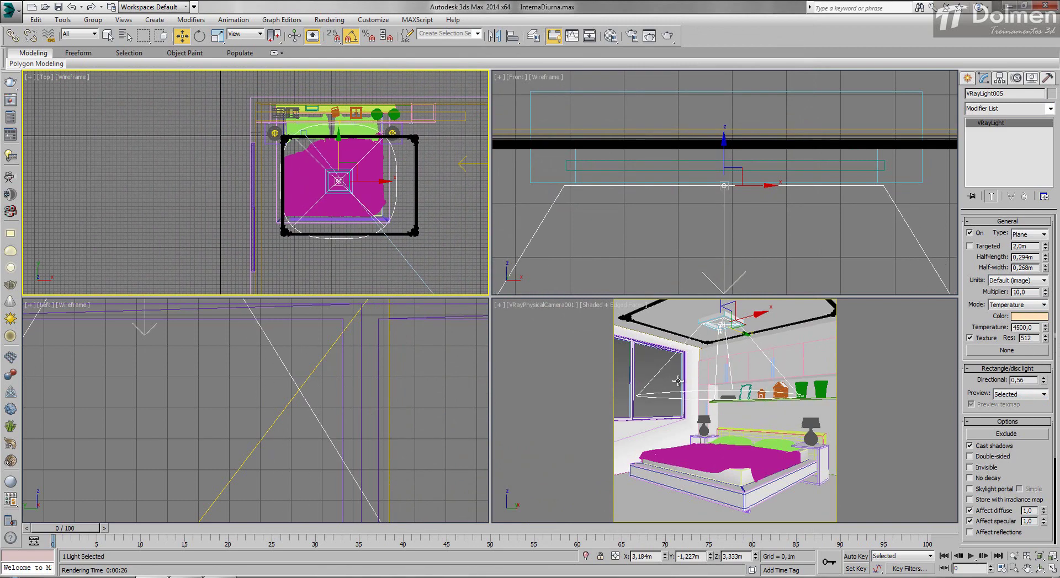
# Render the camera view to check the more directional plane light, and close the frame buffer
pyautogui.rightClick(619, 376)
pyautogui.click(667, 35)
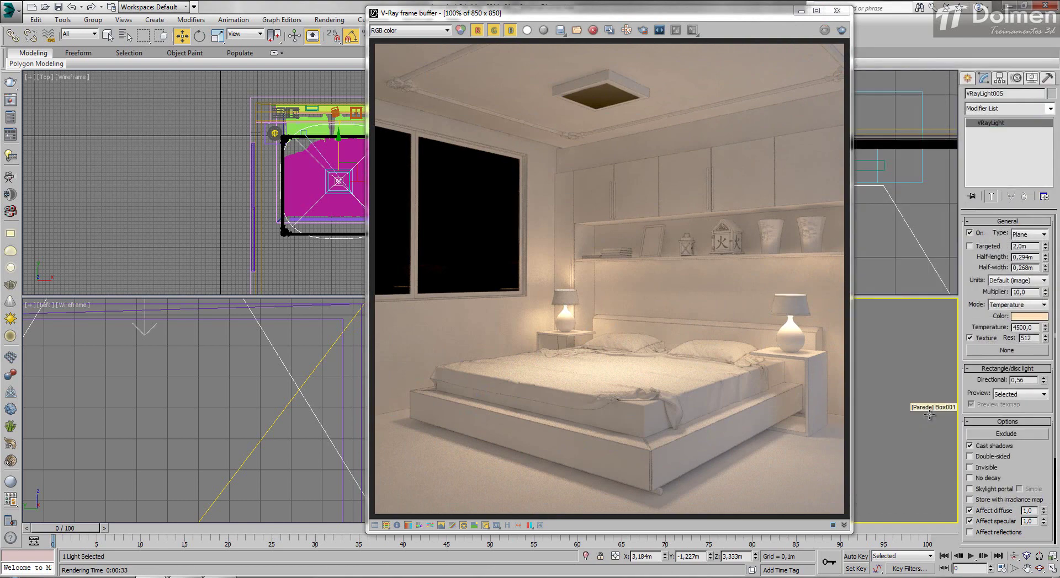
pyautogui.click(837, 10)
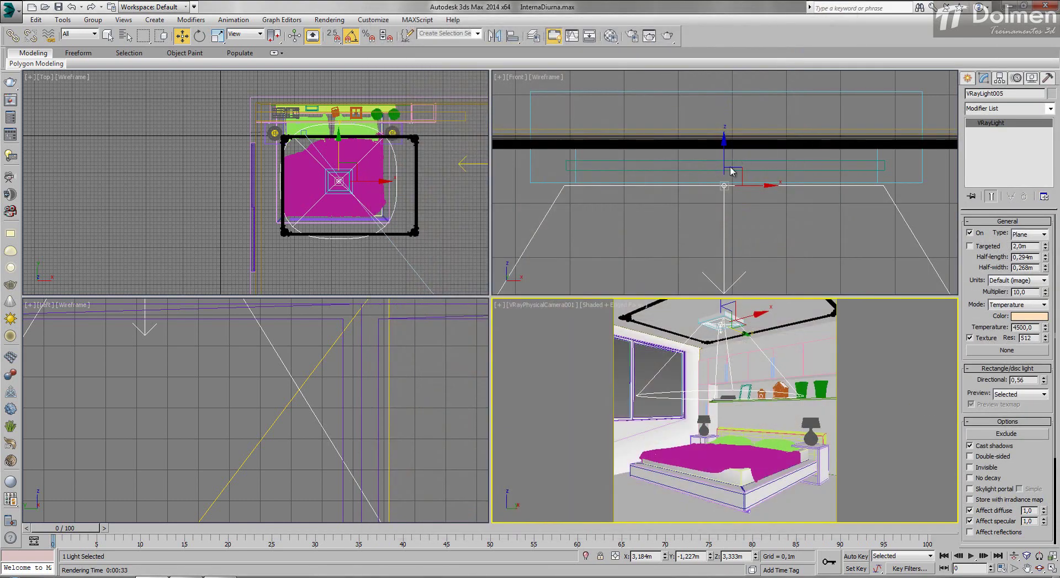
# Raise the plane light above the fixture's glass pane to about Z 3,391 m and start a render of the camera view
pyautogui.moveTo(731, 172); pyautogui.dragTo(731, 127)
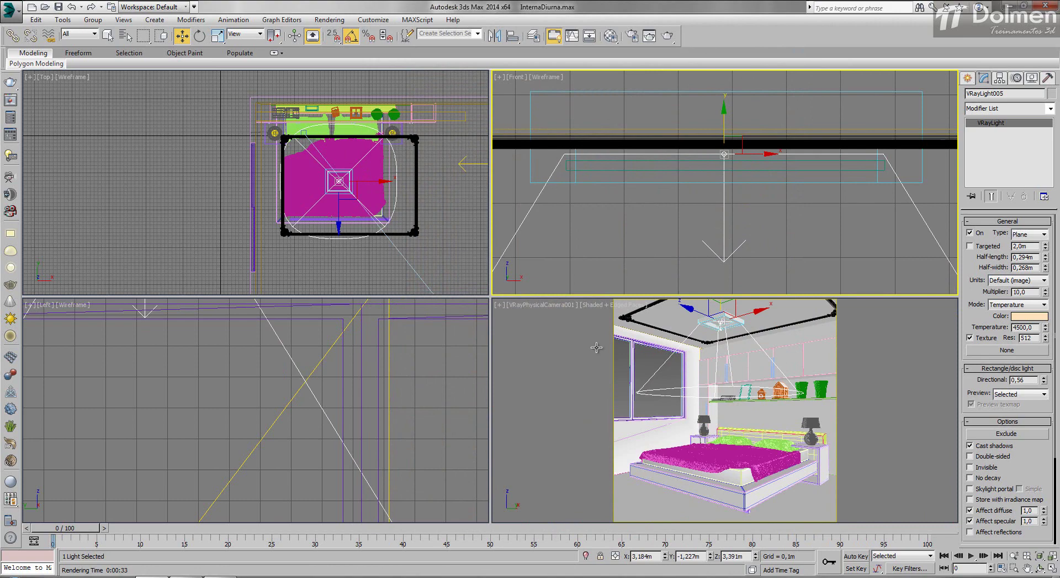
pyautogui.click(668, 36)
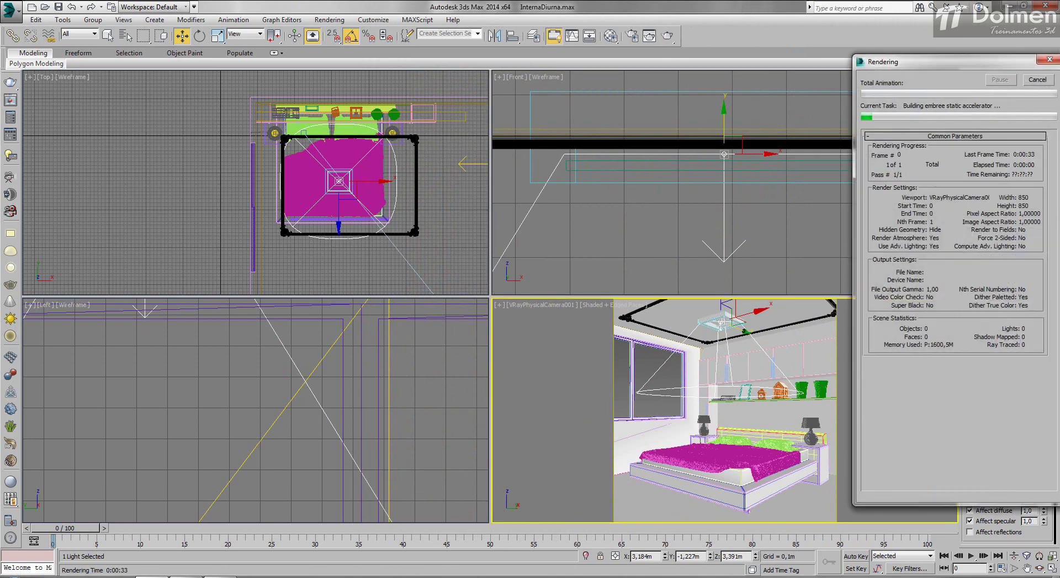